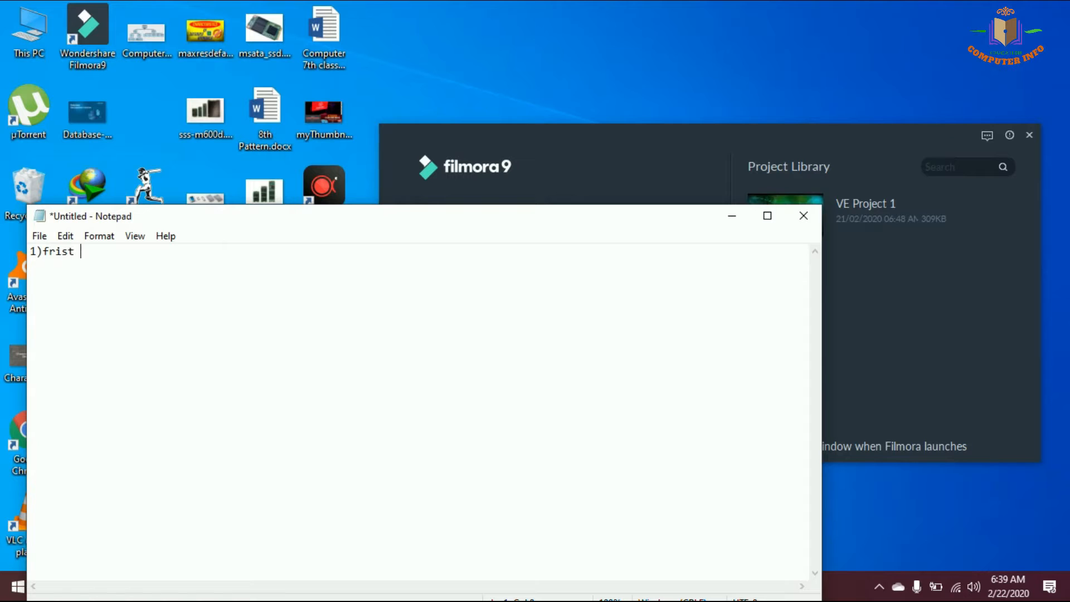
Complete the first note line so it reads "1)frist you download filmora and open"
type("ou download filmora and ")
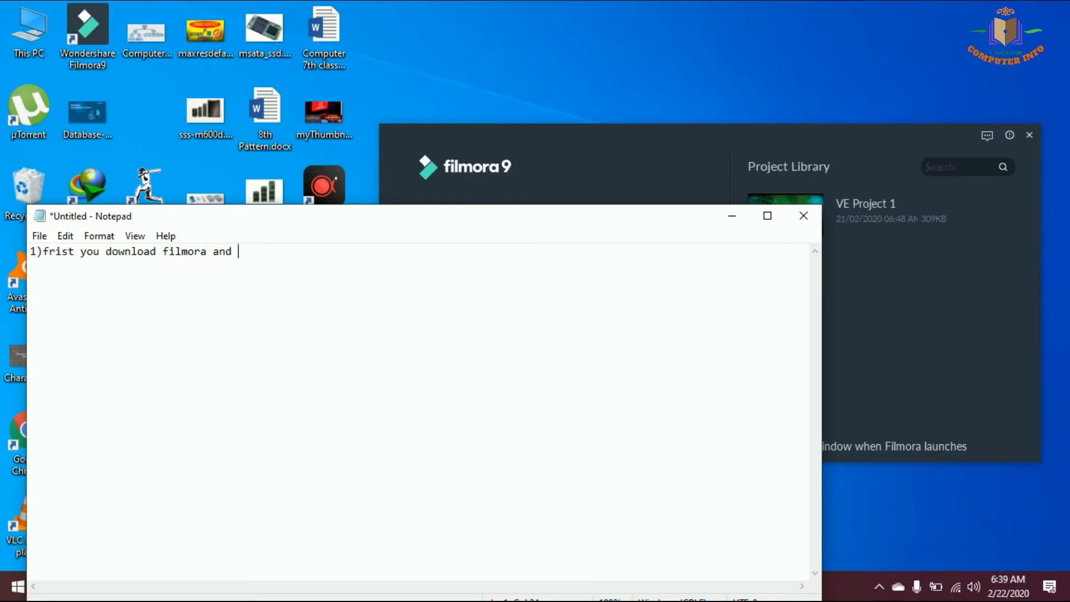
type("open ")
type("2")
type(")you downloa")
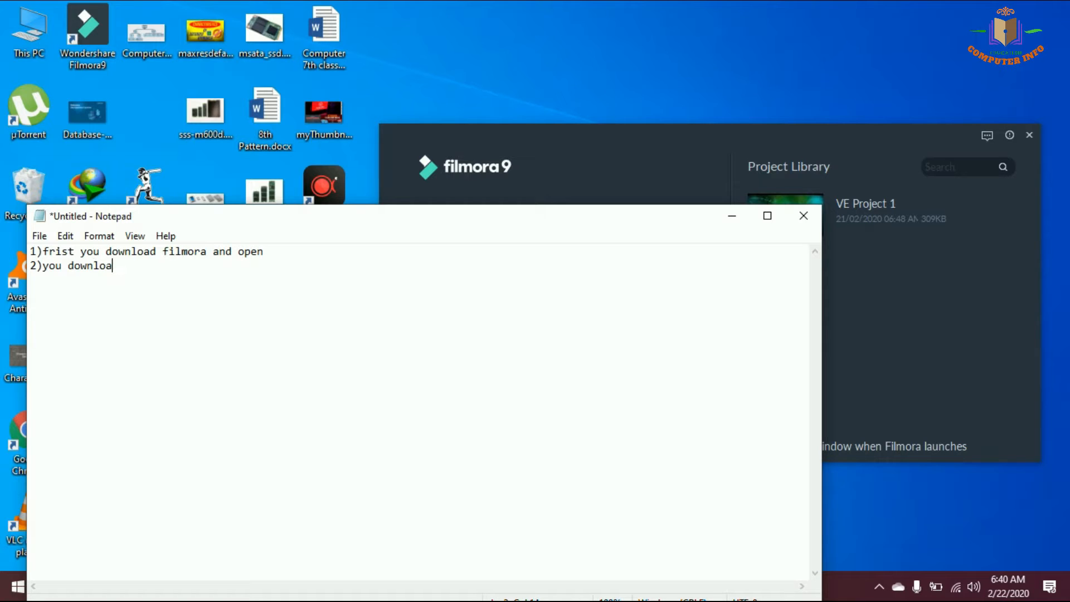
type("d ani,")
Add a second note line reading "2)you download animation button of youtube green screen no clain copy right"
key("BackSpace")
type("mation button of ")
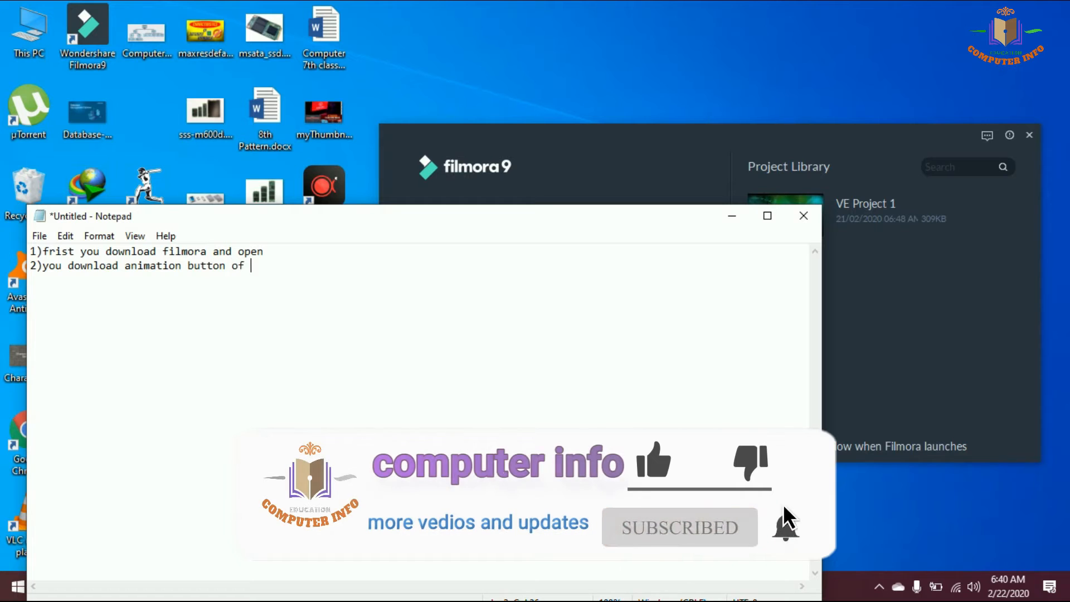
type("youtube green scre")
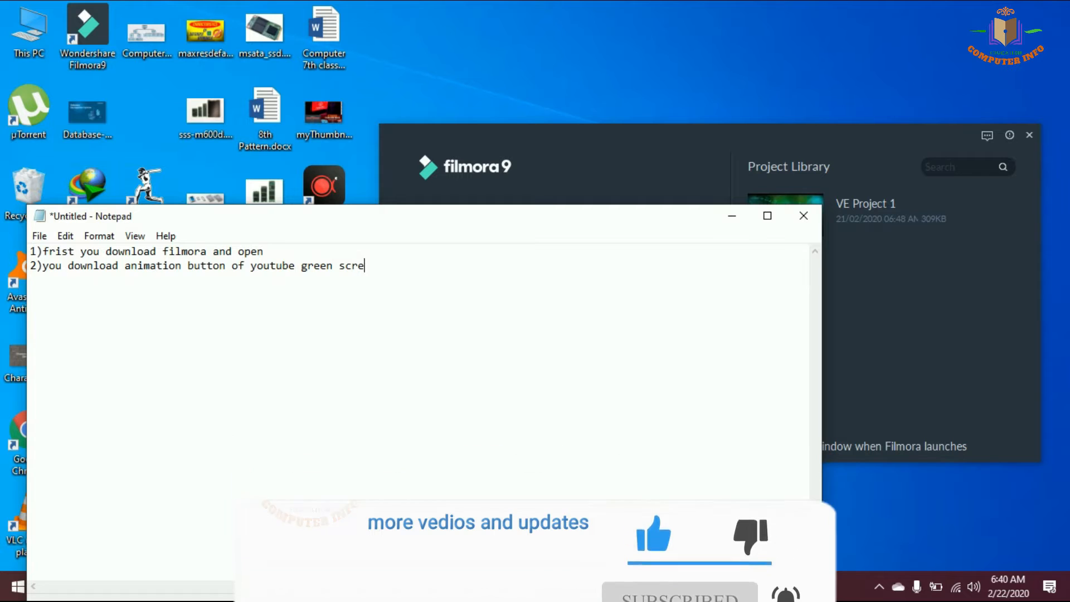
type("en no ")
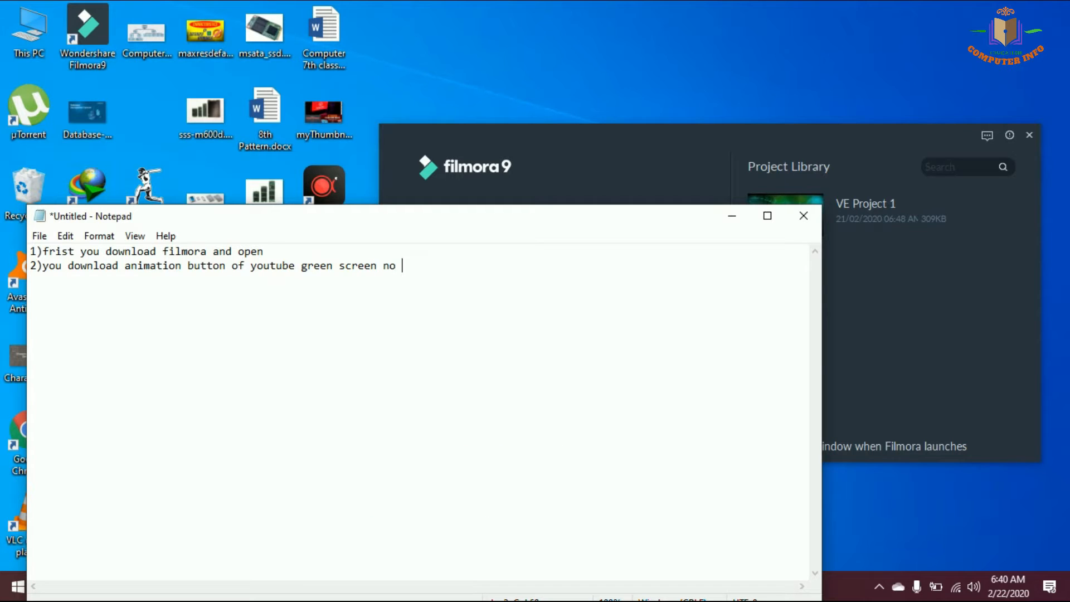
type("clain copy right")
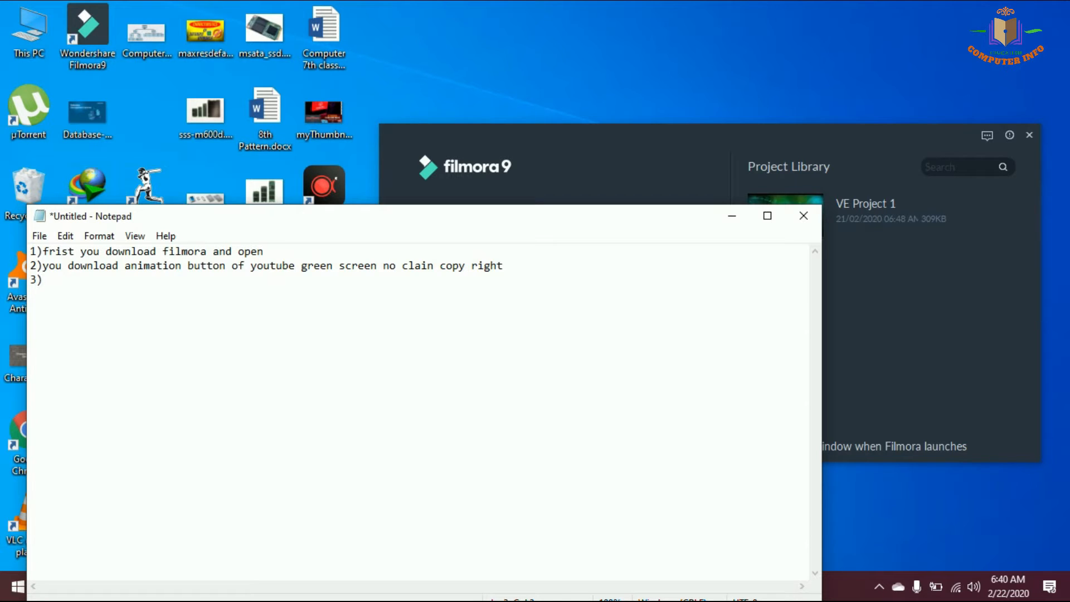
Write the third note line as "3)and lets start bro please subscribe and support me thank you so much"
type("and lets start bro pl")
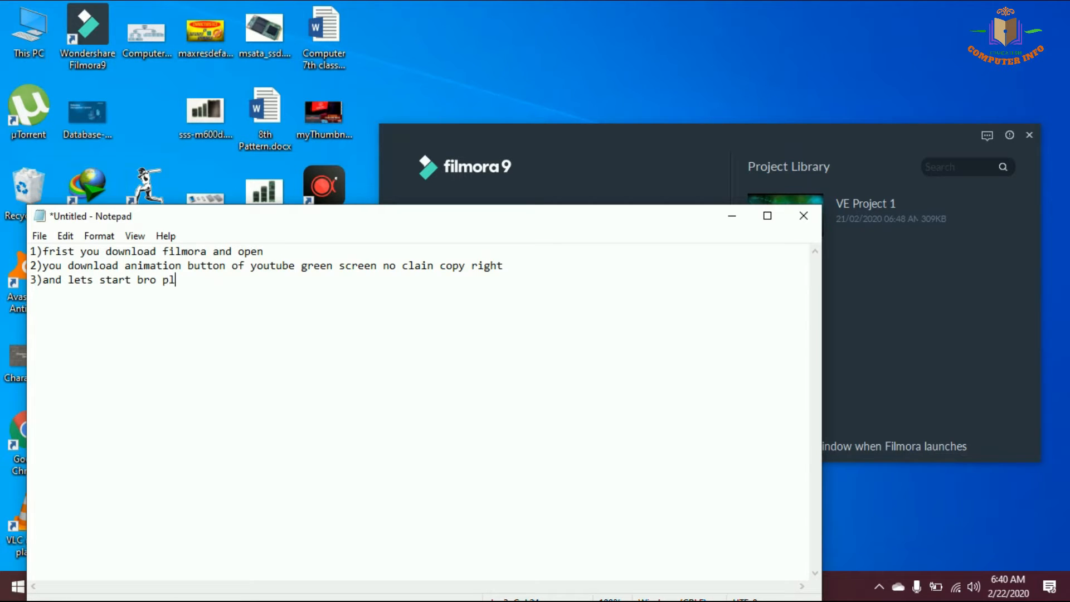
type("ease subscribe and support me ")
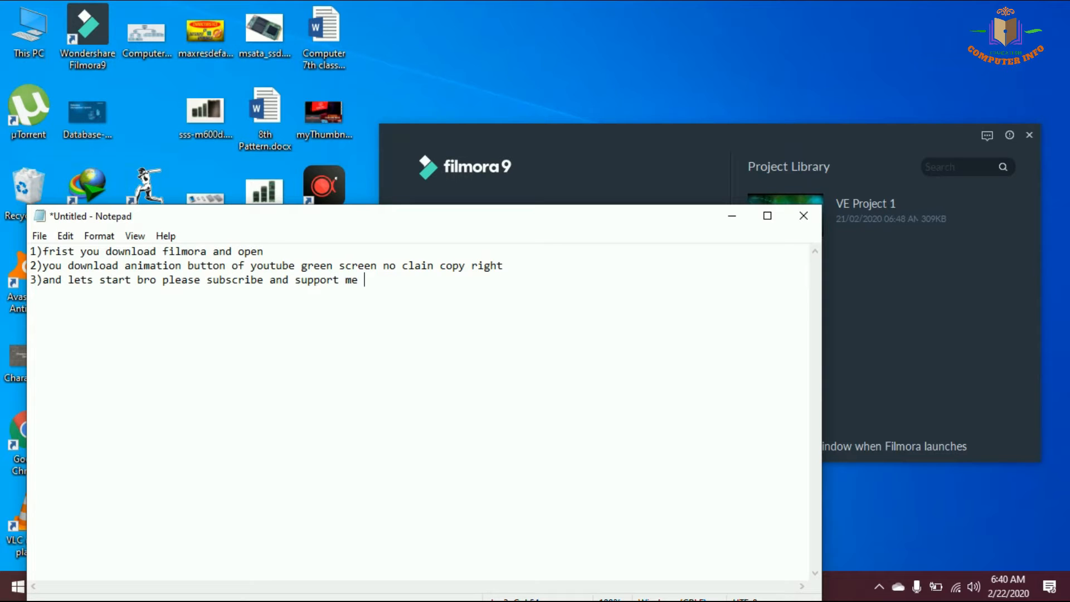
type("thanks ")
type("ou so much")
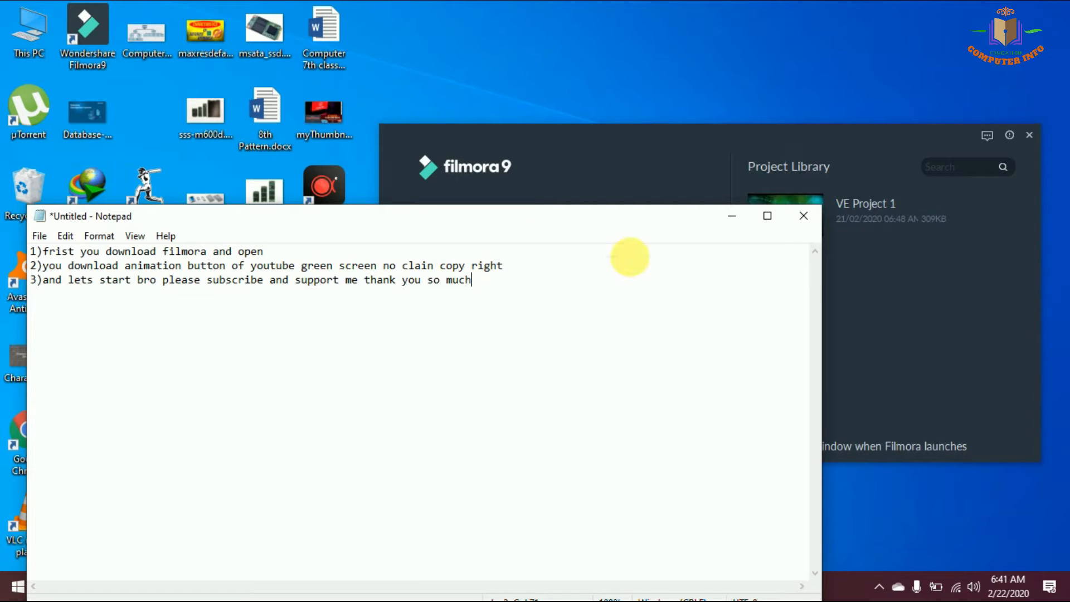
Minimize the notes and create a new 16:9 widescreen project in Filmora9
left_click(733, 216)
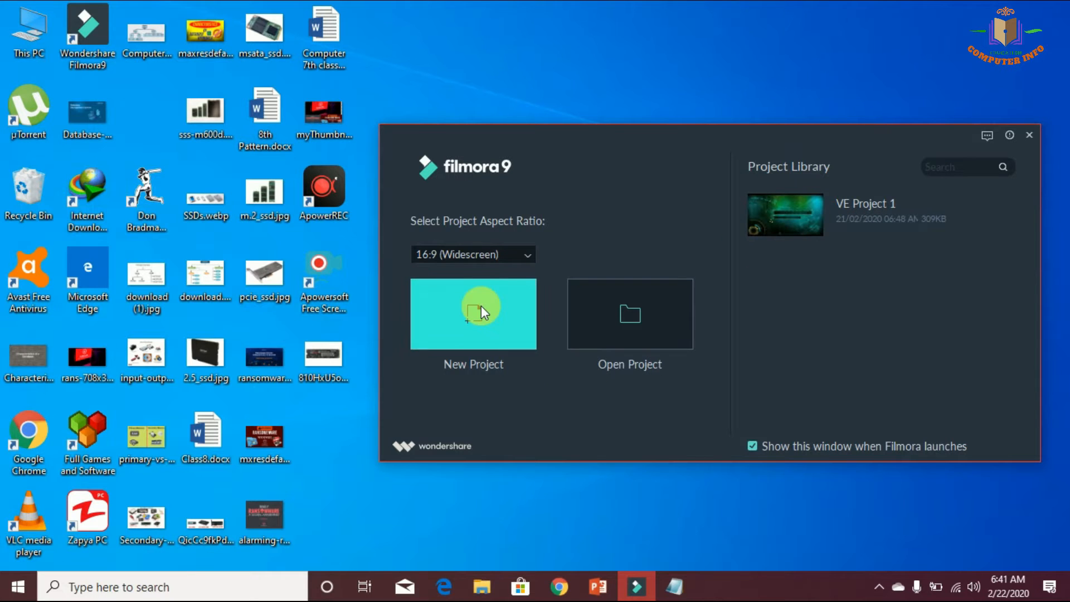
left_click(482, 306)
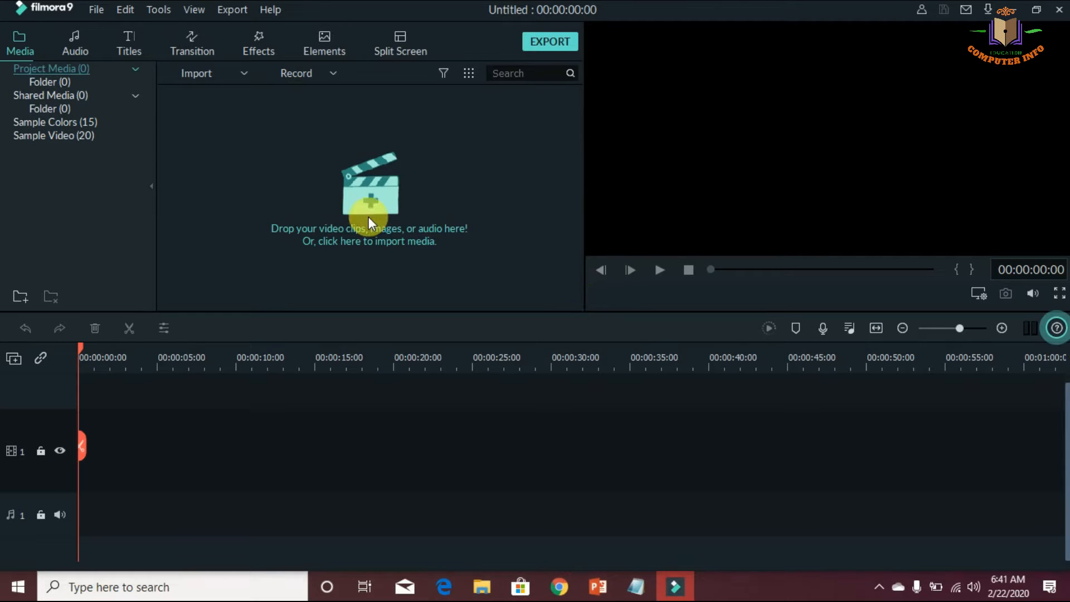
Start importing media and browse to the Video folder inside Downloads
left_click(368, 220)
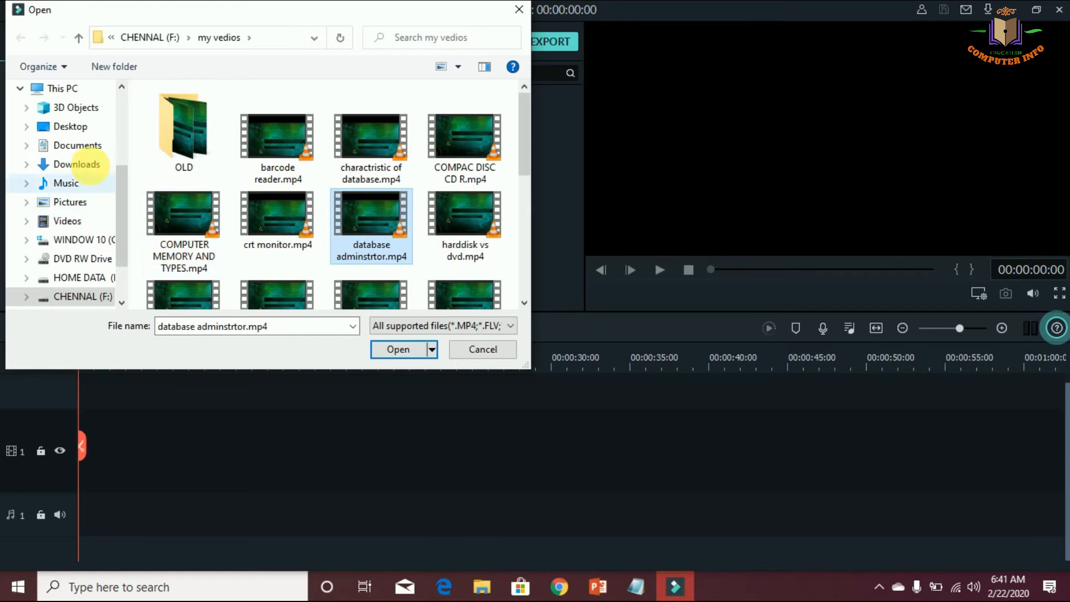
left_click(90, 164)
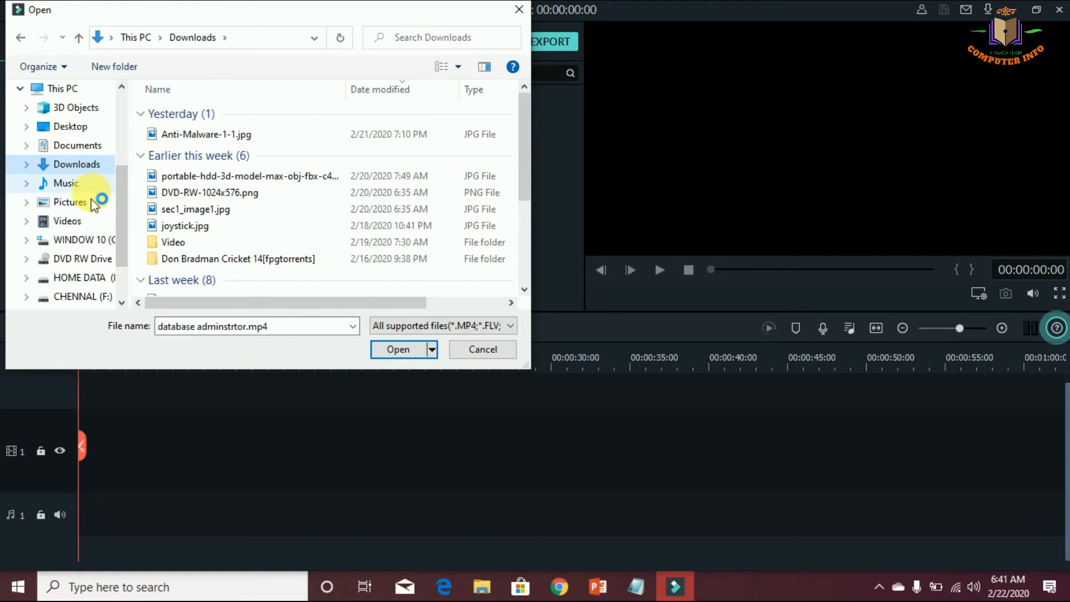
left_click(63, 221)
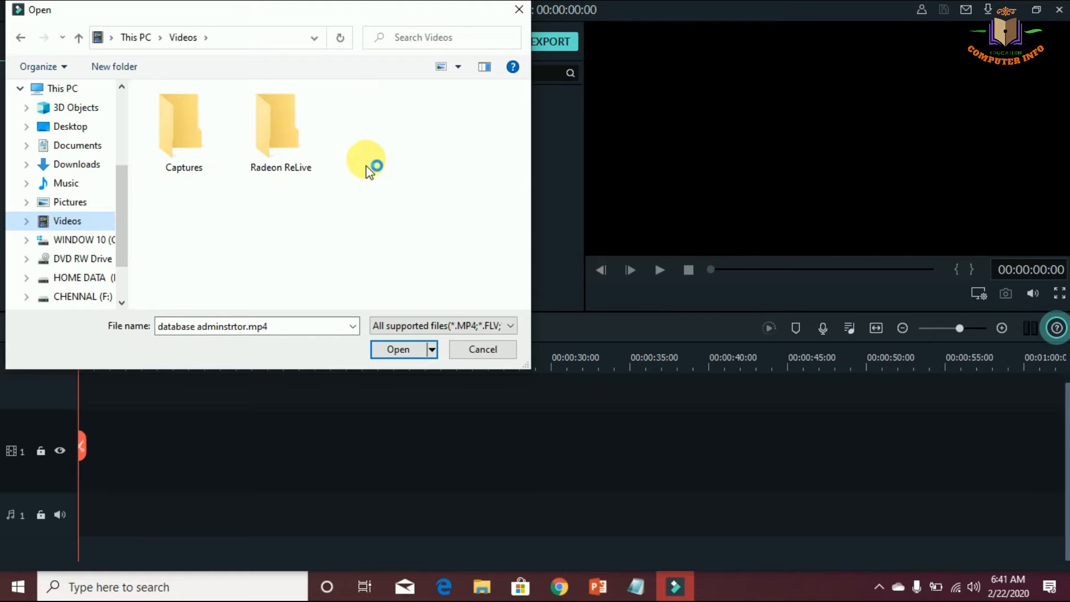
left_click(80, 164)
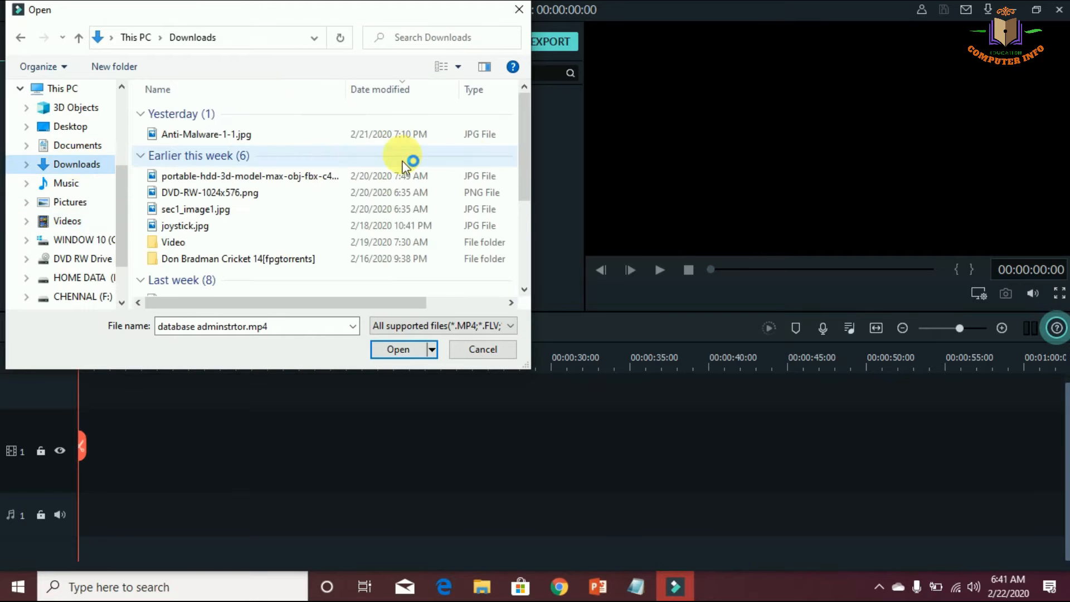
left_click_drag(527, 162, 529, 200)
left_click(179, 171)
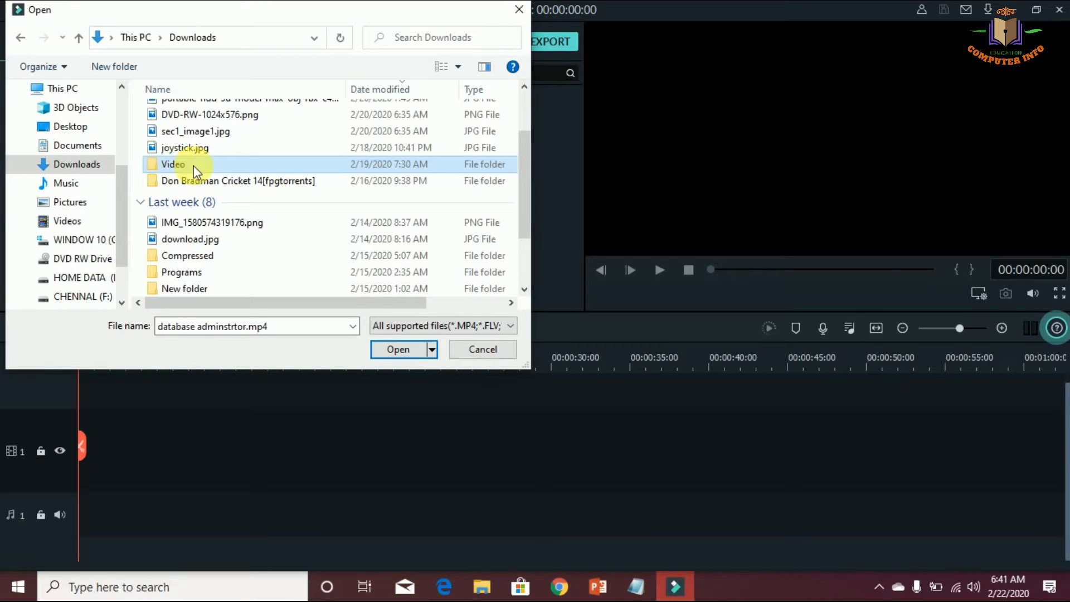
double_click(205, 165)
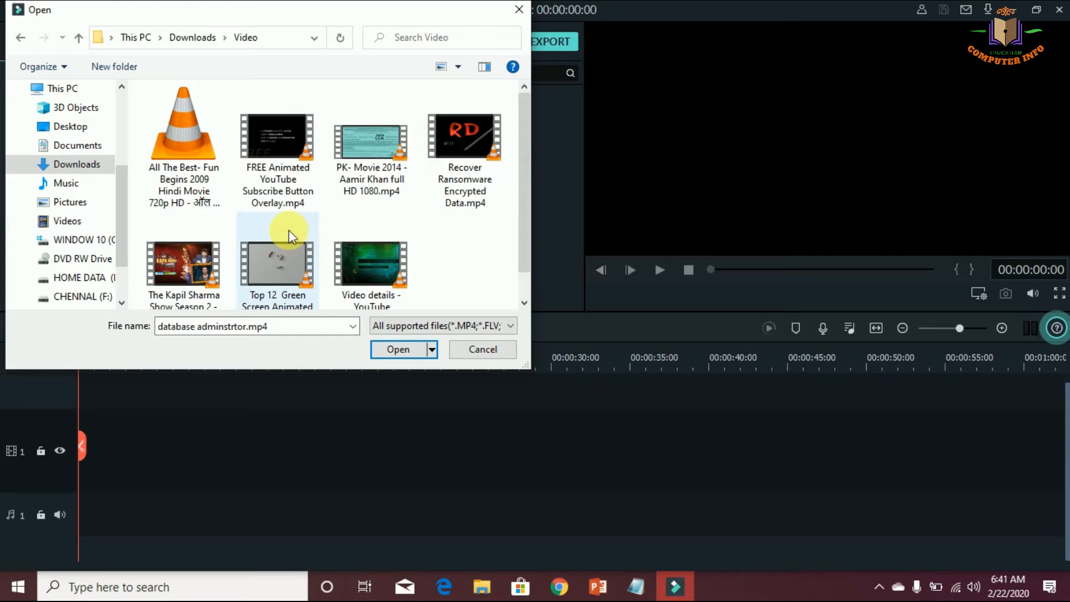
Switch to Notepad, add the line "downloaded this vedios from youtube" below the third note, and minimize it again
left_click(637, 586)
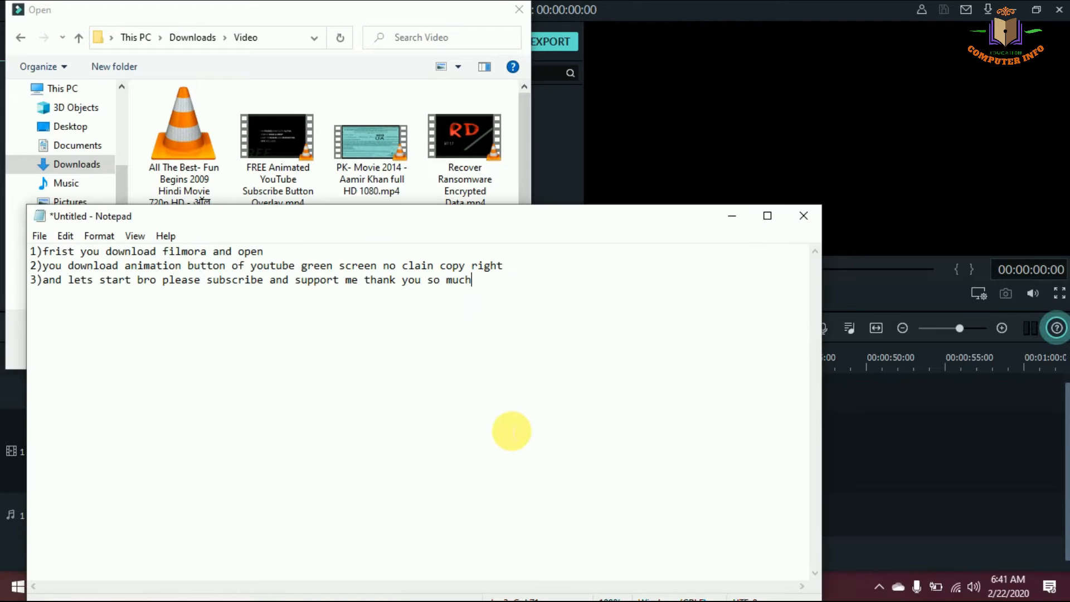
key("Return")
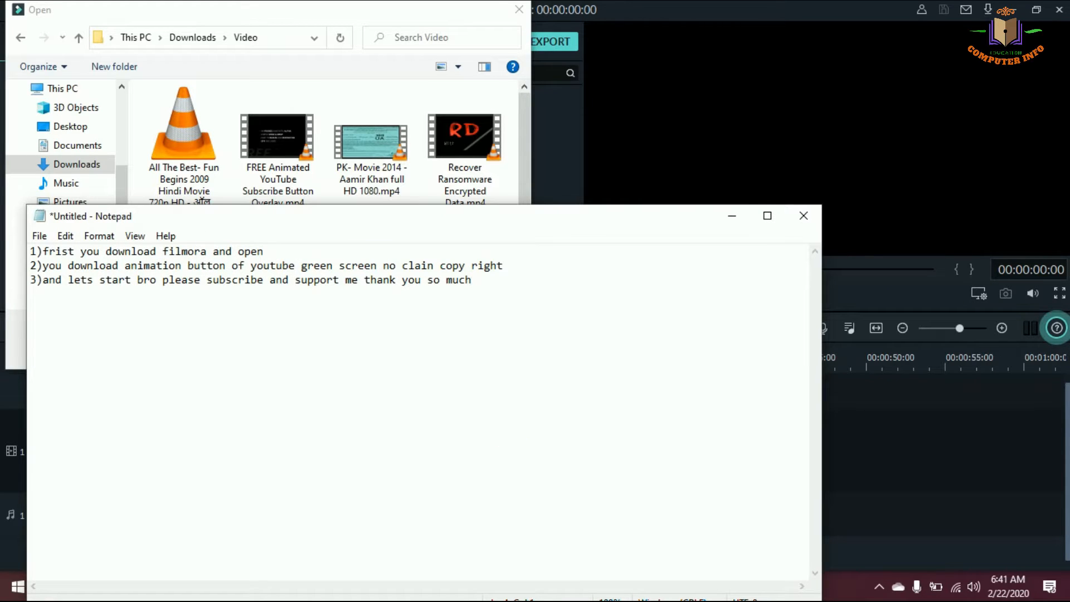
type("downloaded this vedios from youtube")
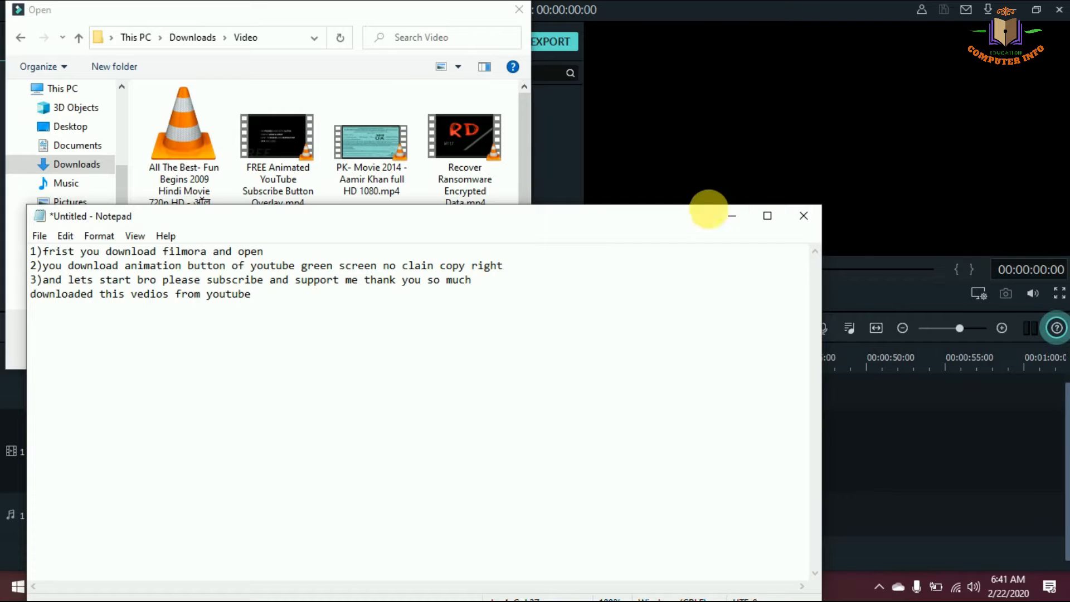
left_click(731, 216)
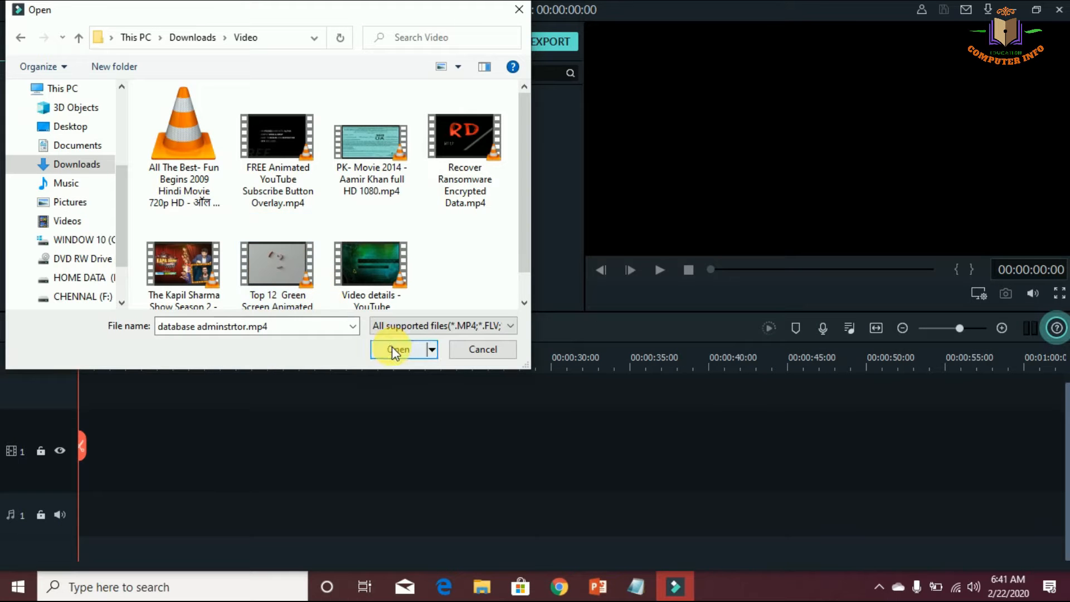
Import the Top 12 Green Screen video and place it on video track 1, matching the project to 1920 x 1080 30fps
double_click(277, 269)
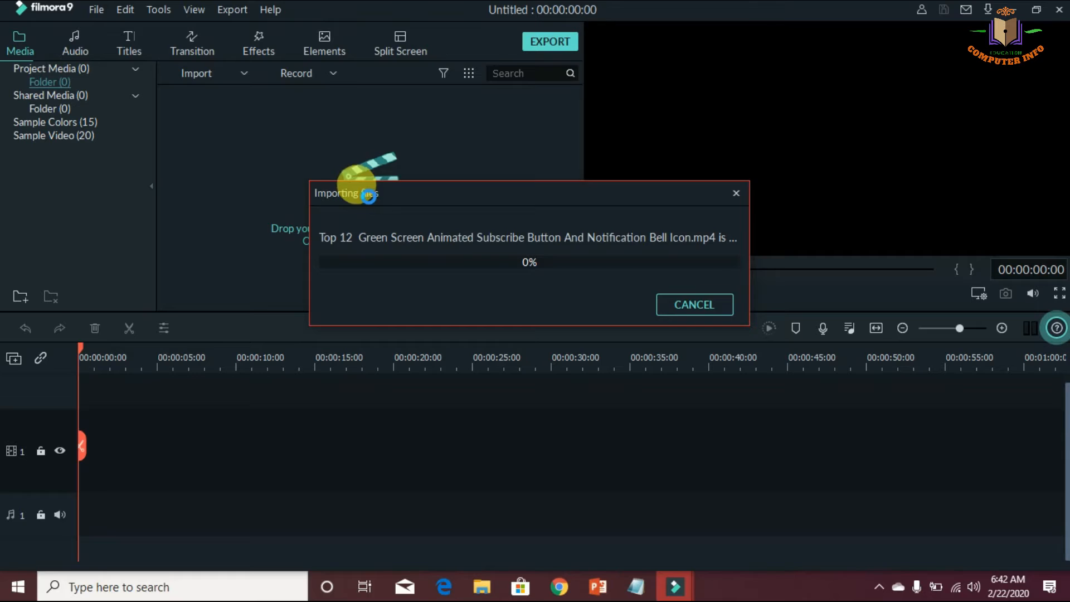
left_click_drag(207, 140, 212, 423)
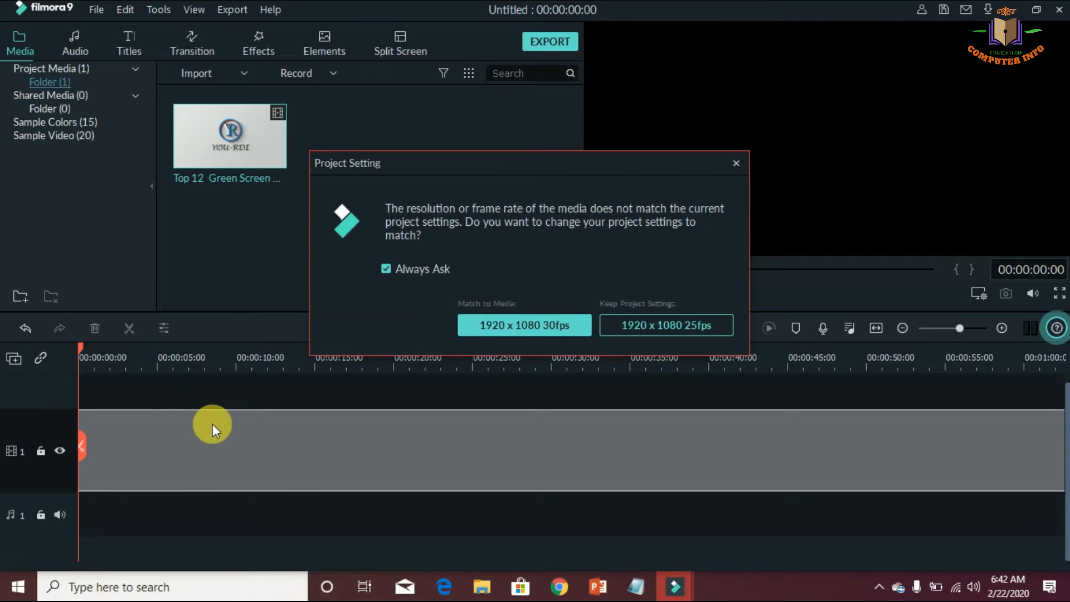
left_click(548, 327)
left_click_drag(81, 347, 921, 441)
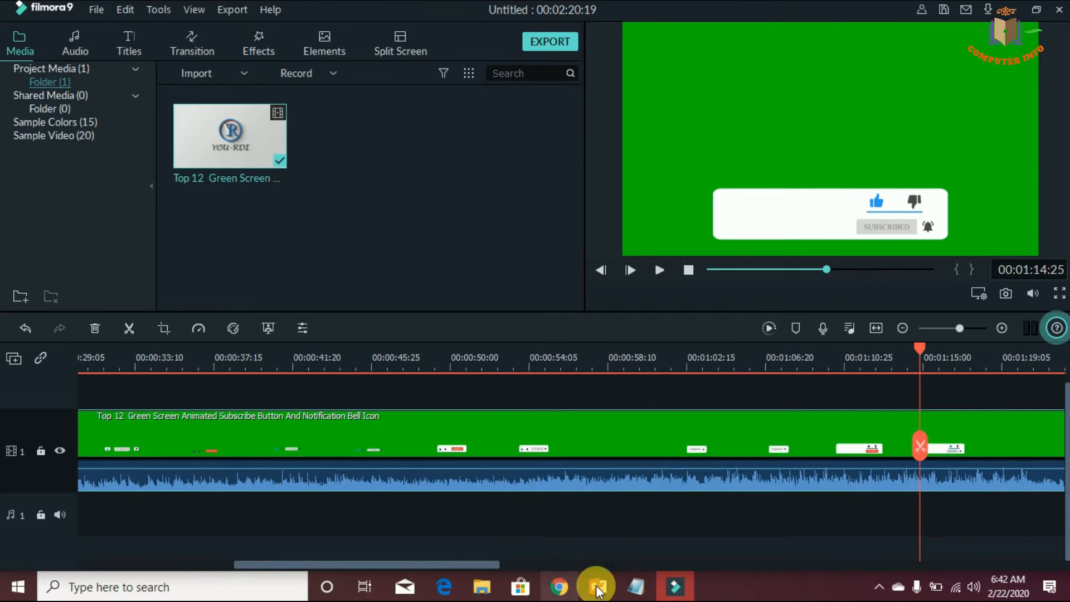
Switch to Notepad, append "select any from this and cut vedio" to the last line, and minimize it
left_click(636, 586)
type("s vedios from youtub")
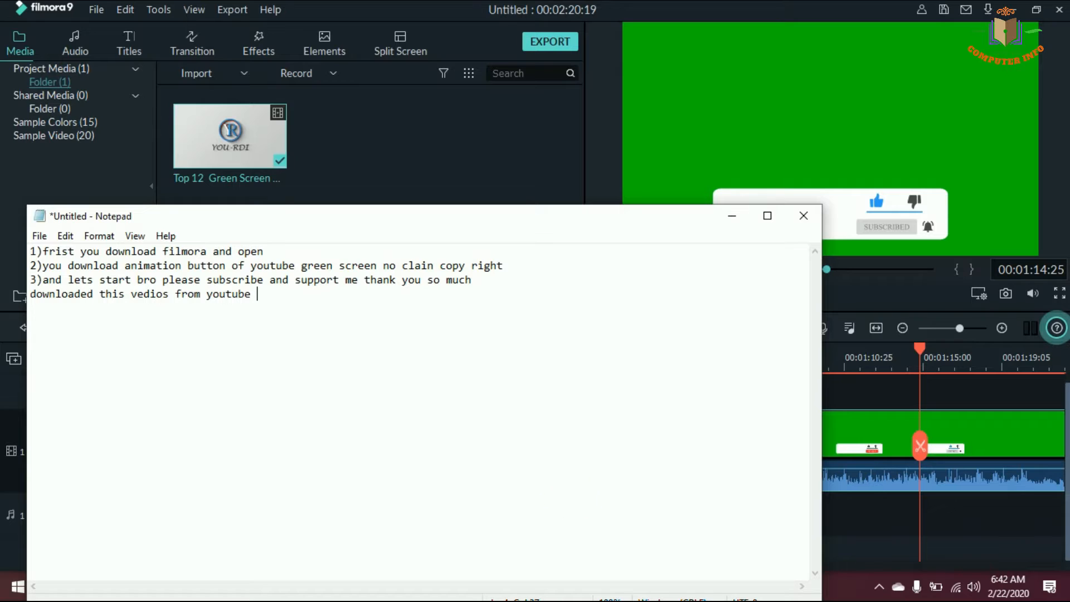
type("elect any from this and ")
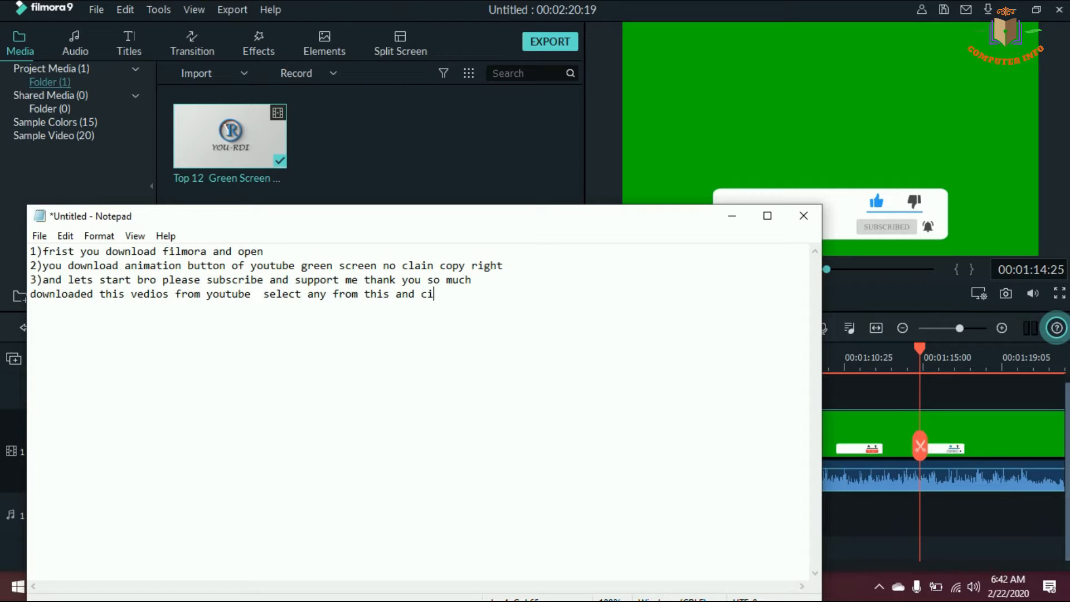
type("cut vedio")
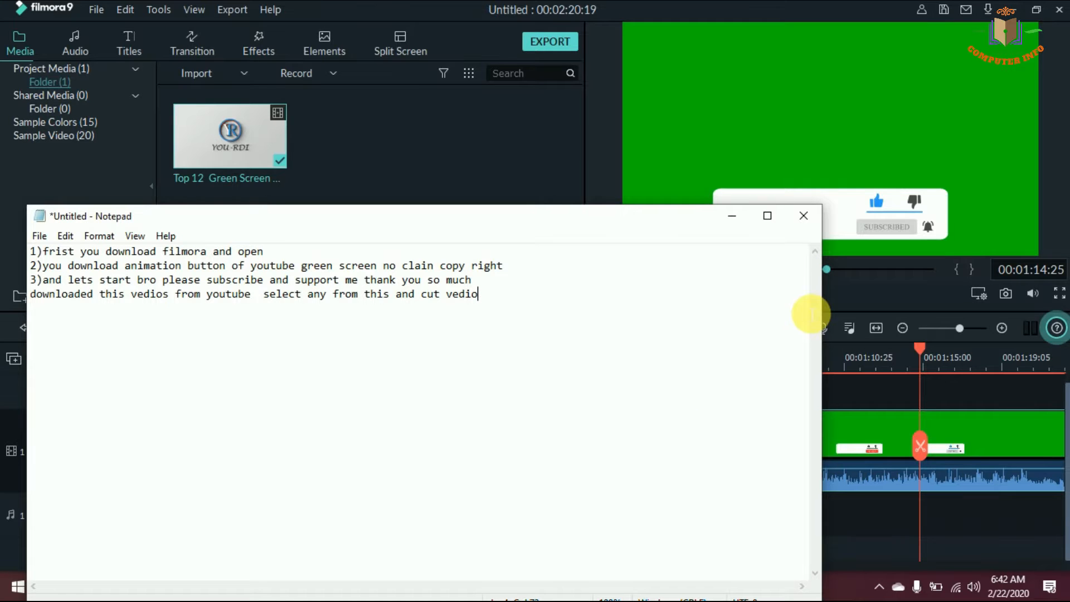
left_click(732, 215)
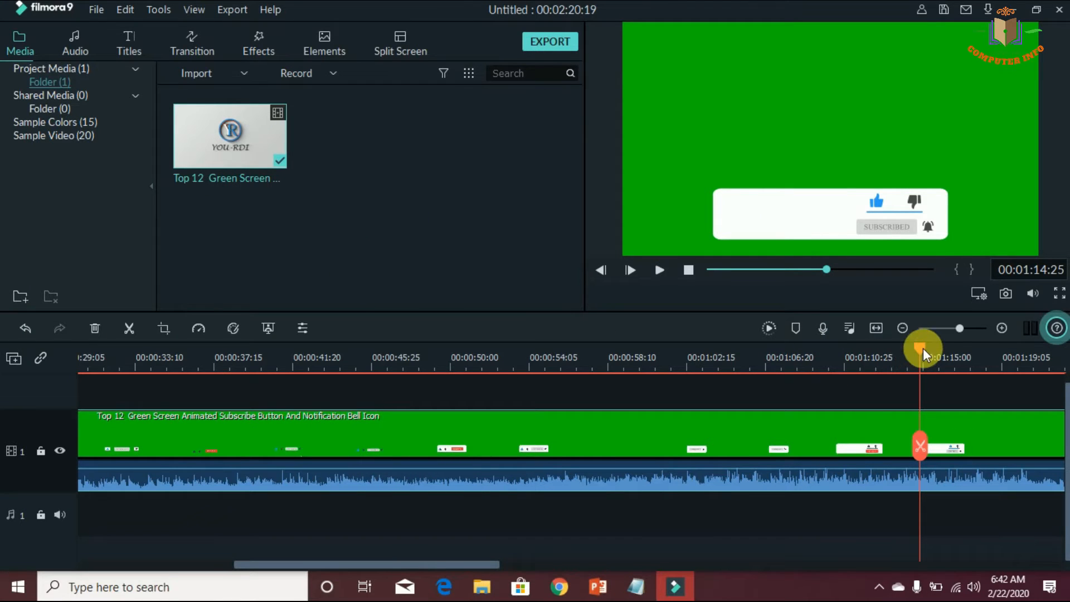
Split the green screen clip at about 00:01:08:06 and ripple delete the part before the cut
mouse_move(918, 349)
left_mouse_down()
mouse_move(794, 352)
mouse_move(909, 359)
left_mouse_up()
left_click_drag(916, 359, 795, 360)
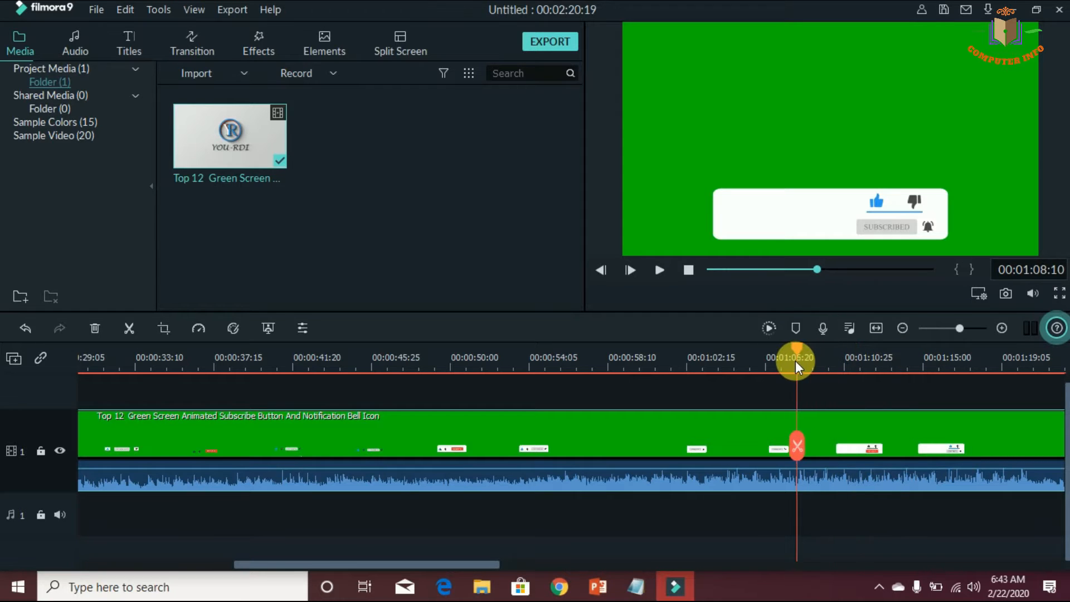
left_click(797, 454)
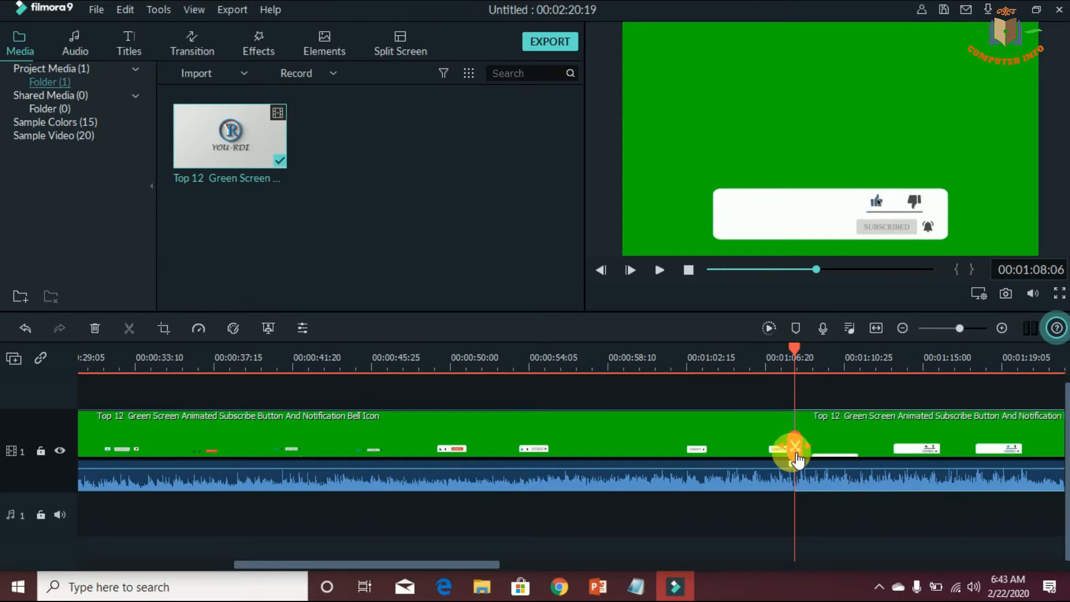
left_click(672, 427)
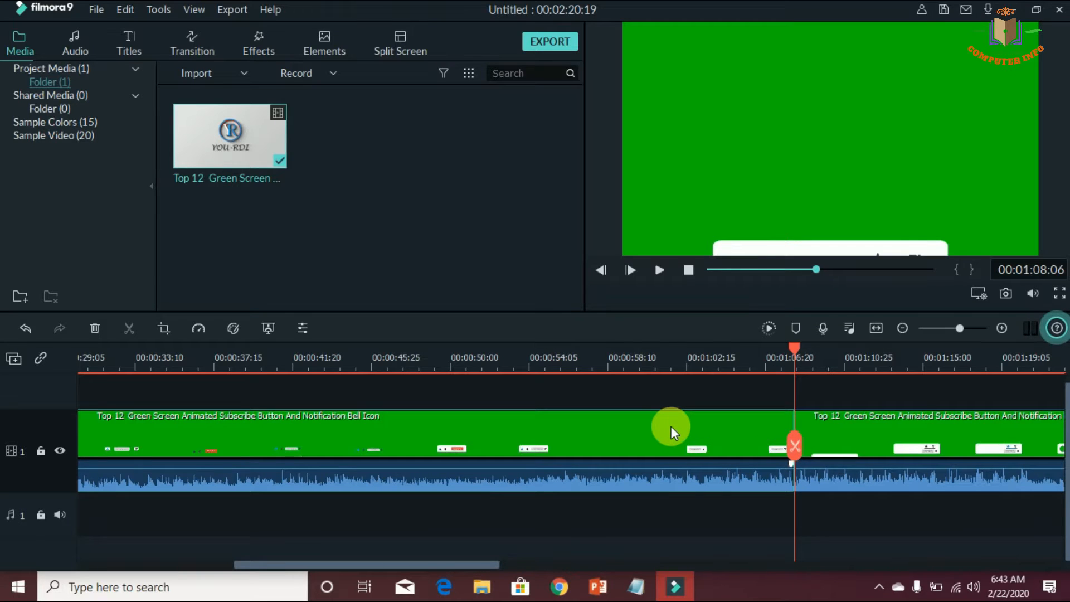
right_click(670, 426)
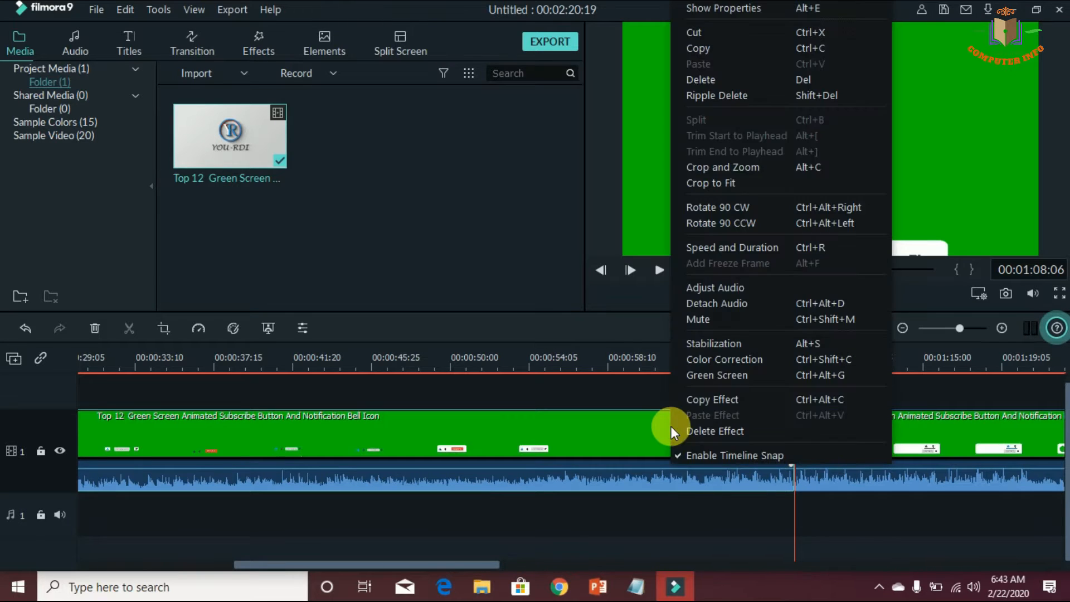
left_click(707, 94)
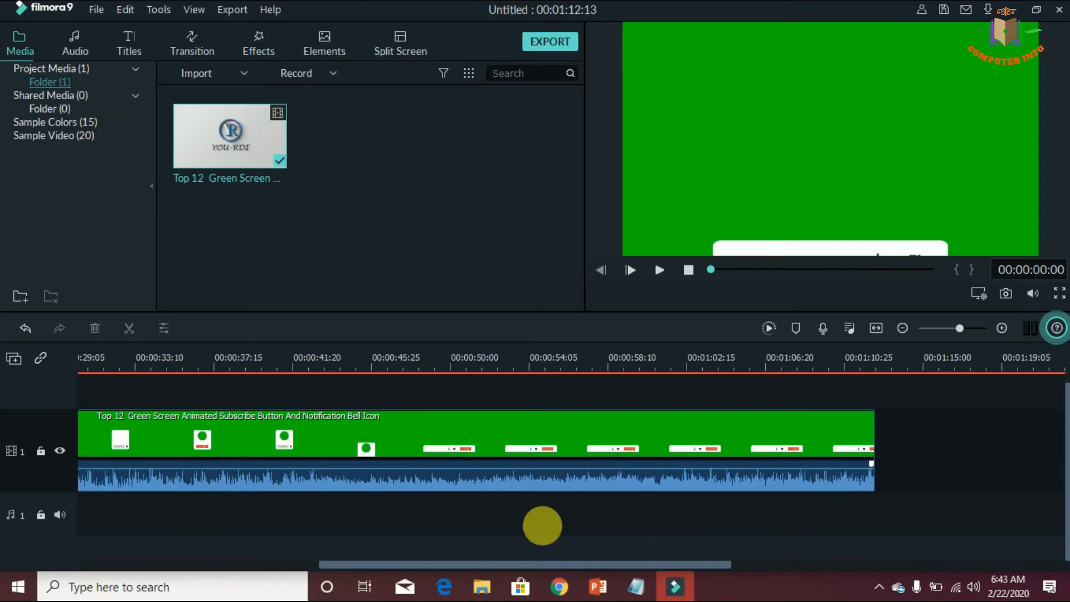
Split the green screen clip at 00:00:10:01, where the first banner animation ends, and delete the part after the cut
left_click_drag(628, 564, 285, 551)
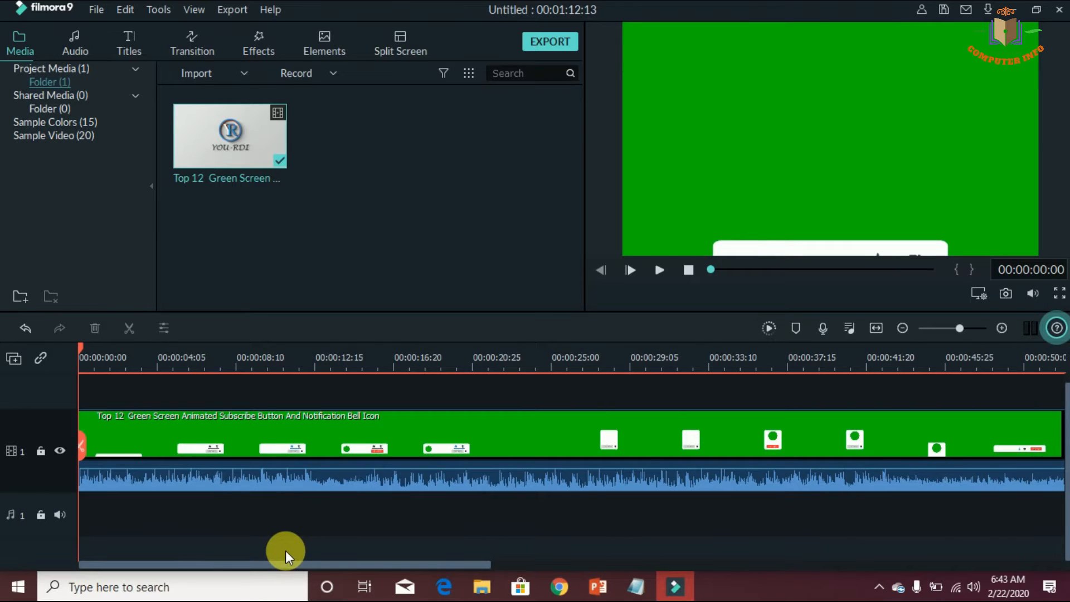
left_click_drag(79, 346, 255, 391)
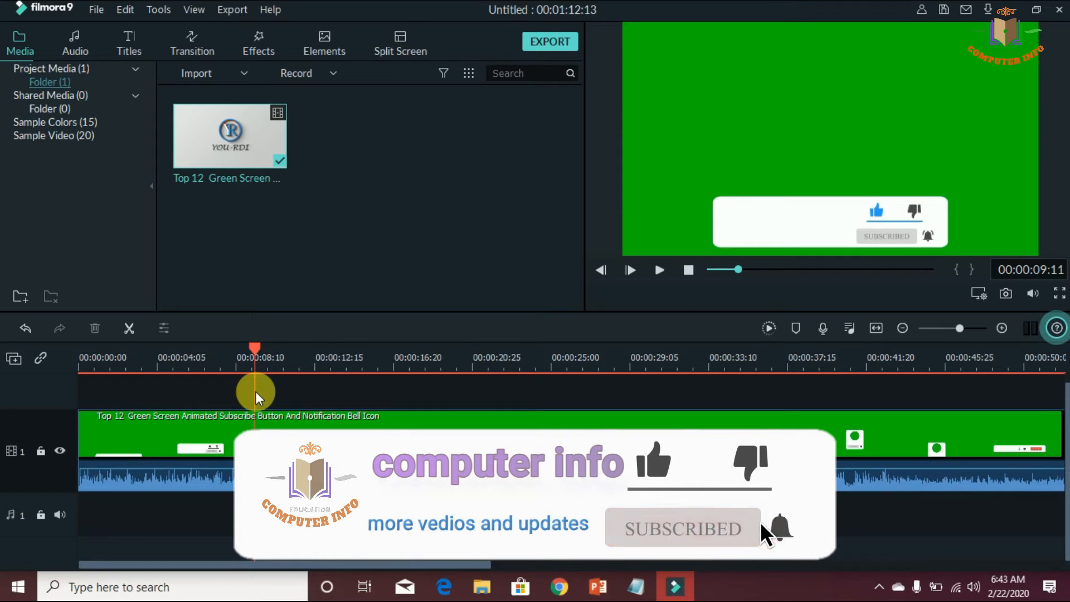
left_click_drag(255, 392, 277, 402)
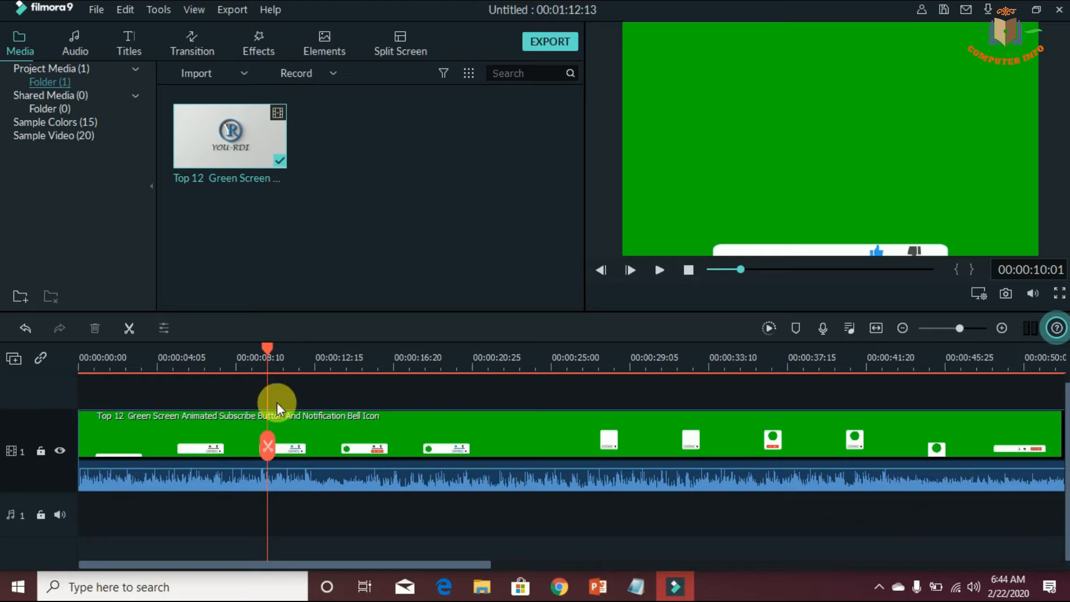
left_click(268, 446)
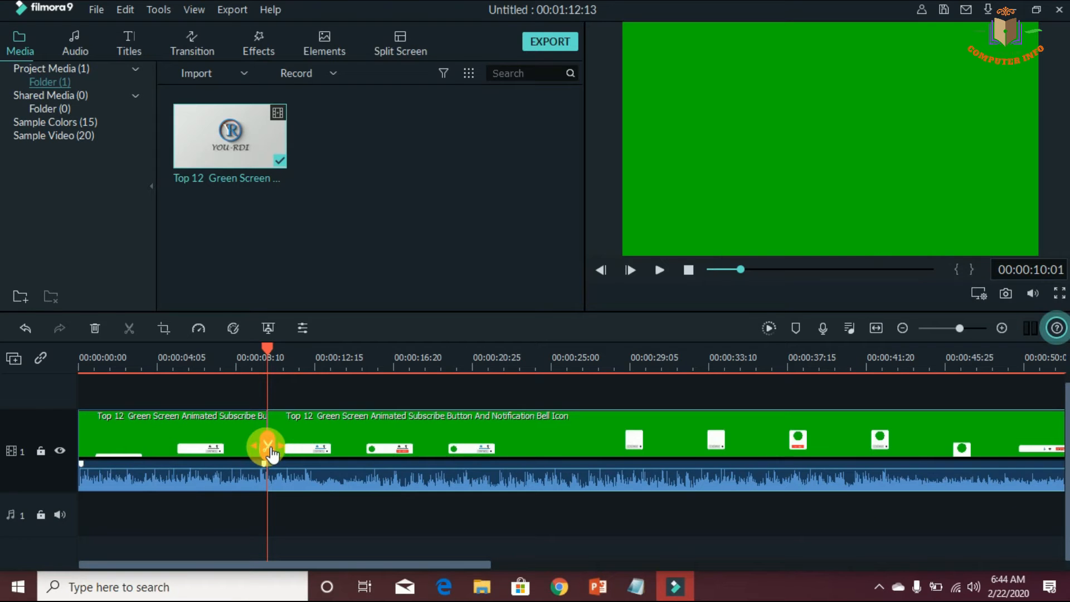
right_click(316, 437)
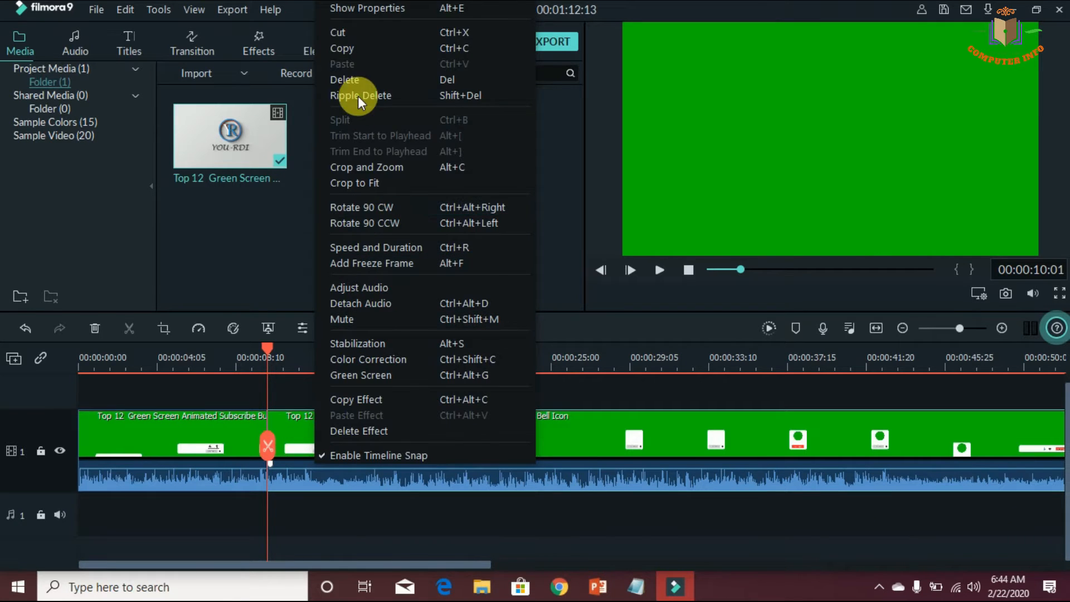
left_click(351, 80)
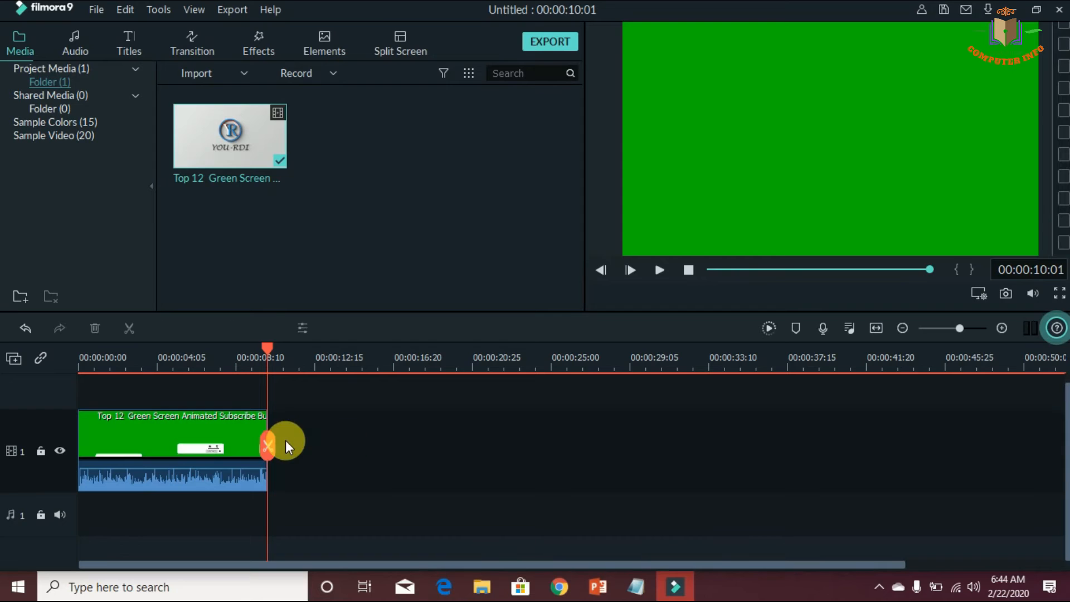
Play the trimmed clip from the beginning to check the banner animation
left_click_drag(118, 364, 74, 363)
left_click(660, 270)
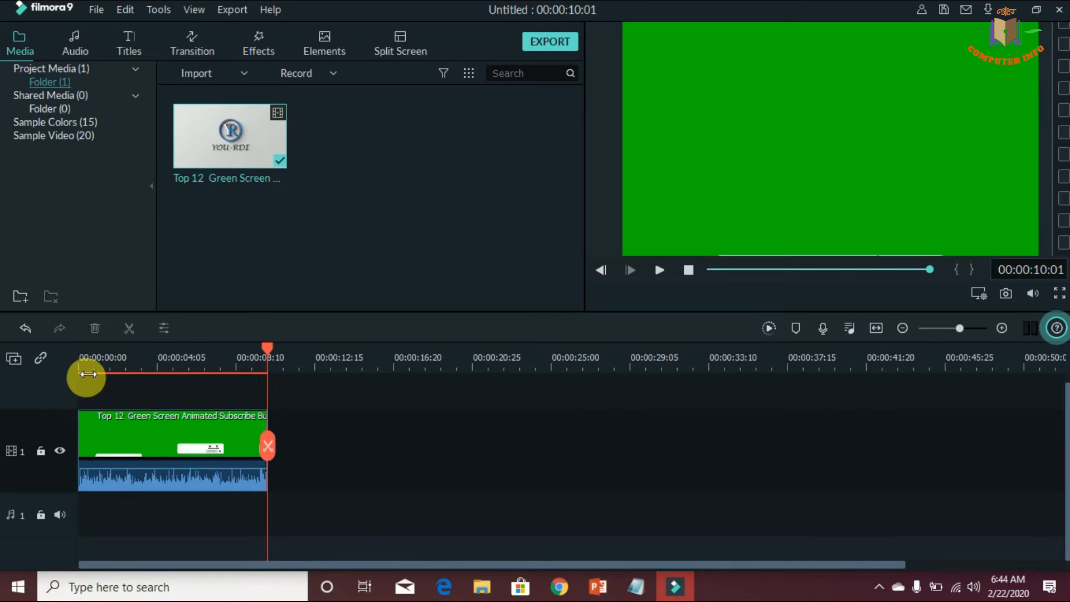
left_click_drag(265, 348, 33, 376)
left_click(659, 271)
double_click(358, 151)
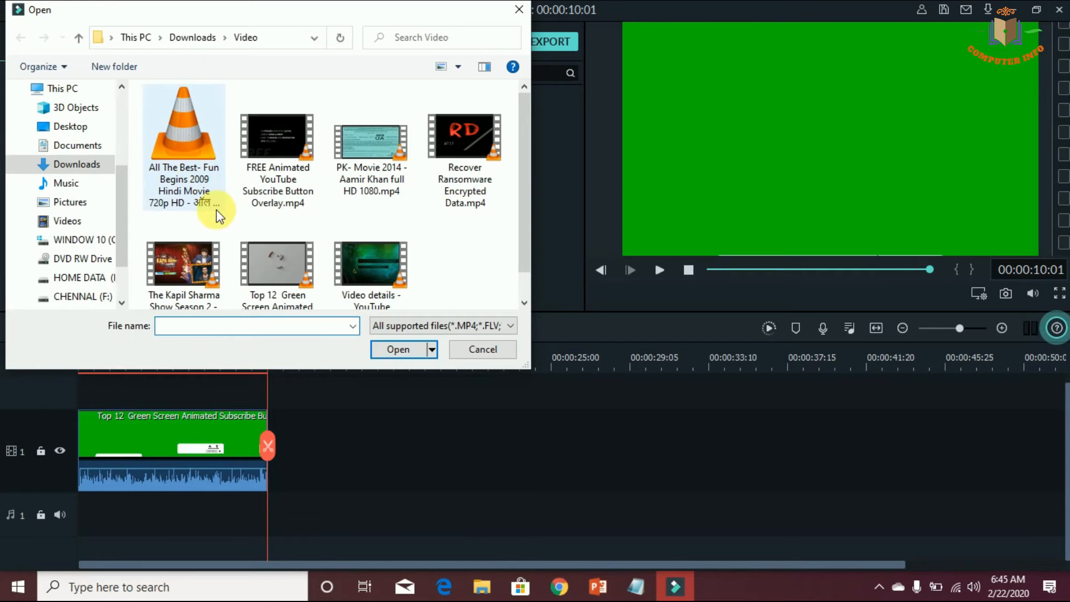
left_click(93, 203)
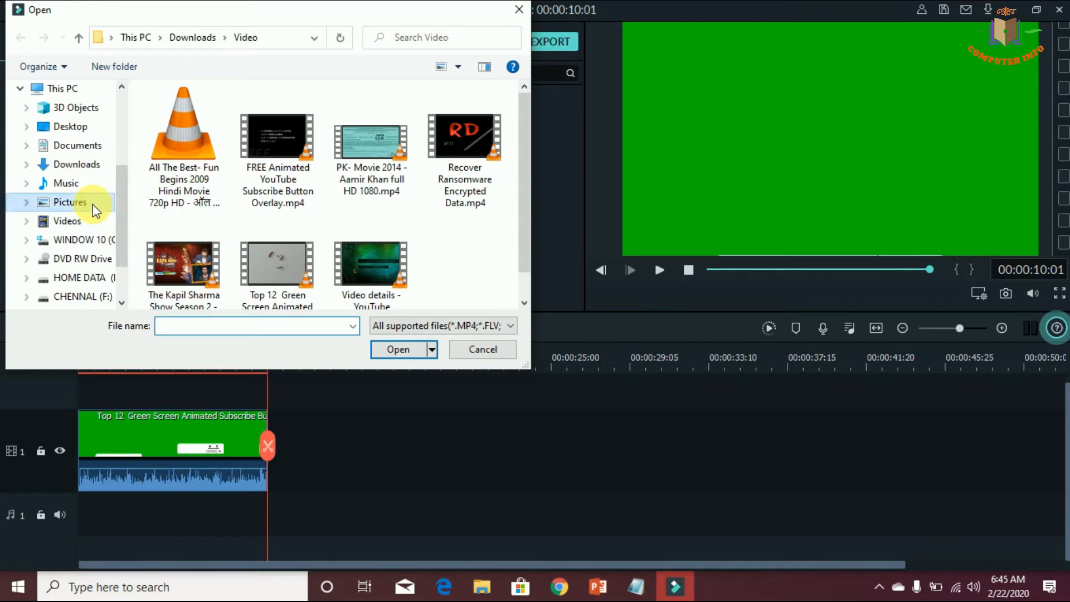
scroll(118, 234, "down", 2)
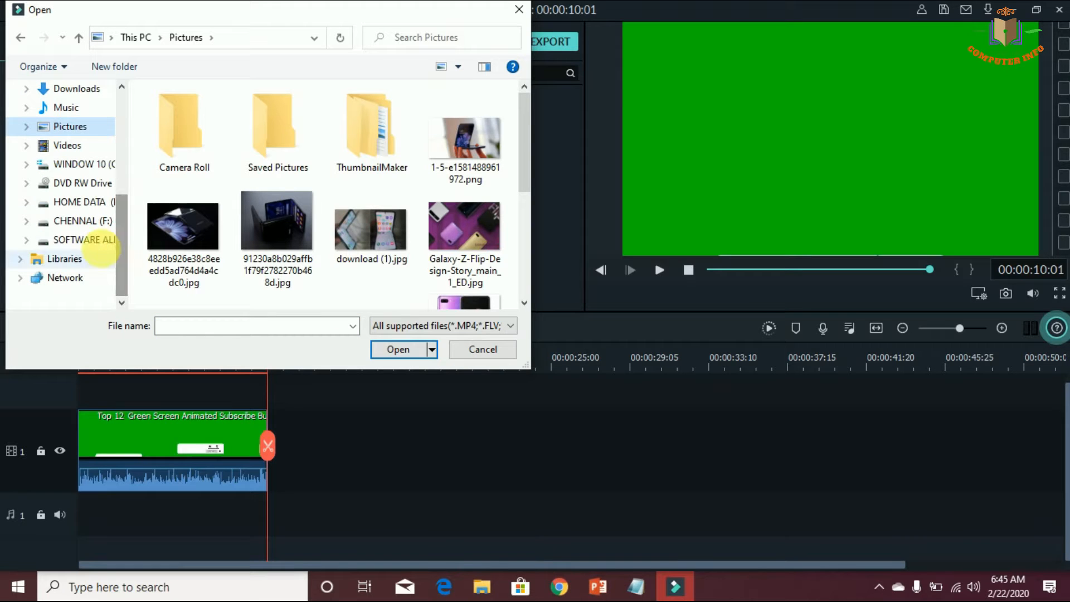
left_click(83, 221)
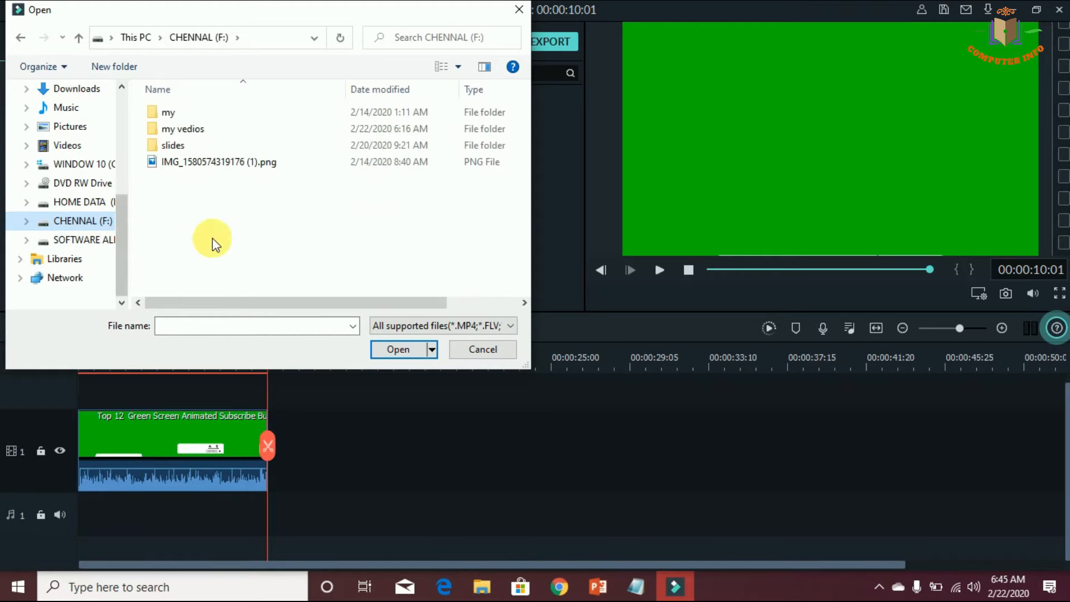
double_click(220, 161)
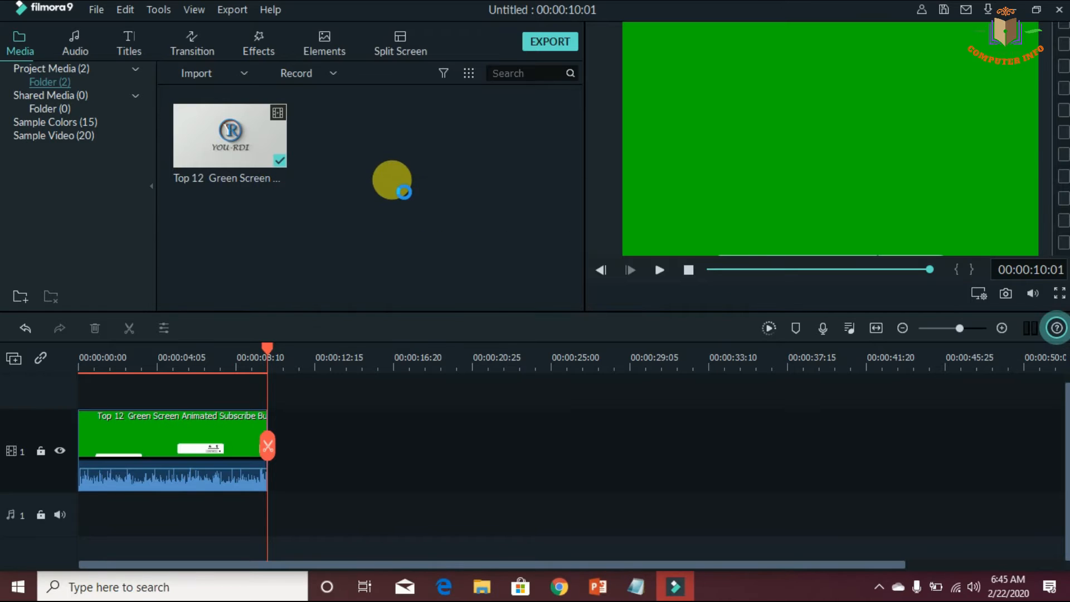
Switch to Notepad, add the line "insert logo your chennal" below the notes, and minimize it again
left_click(629, 586)
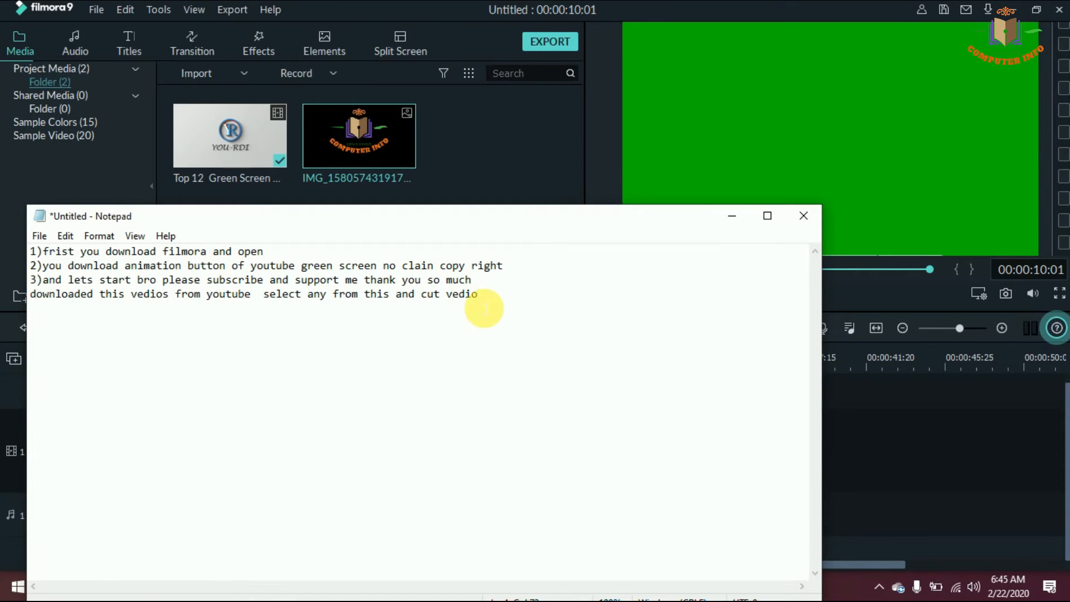
key("Return")
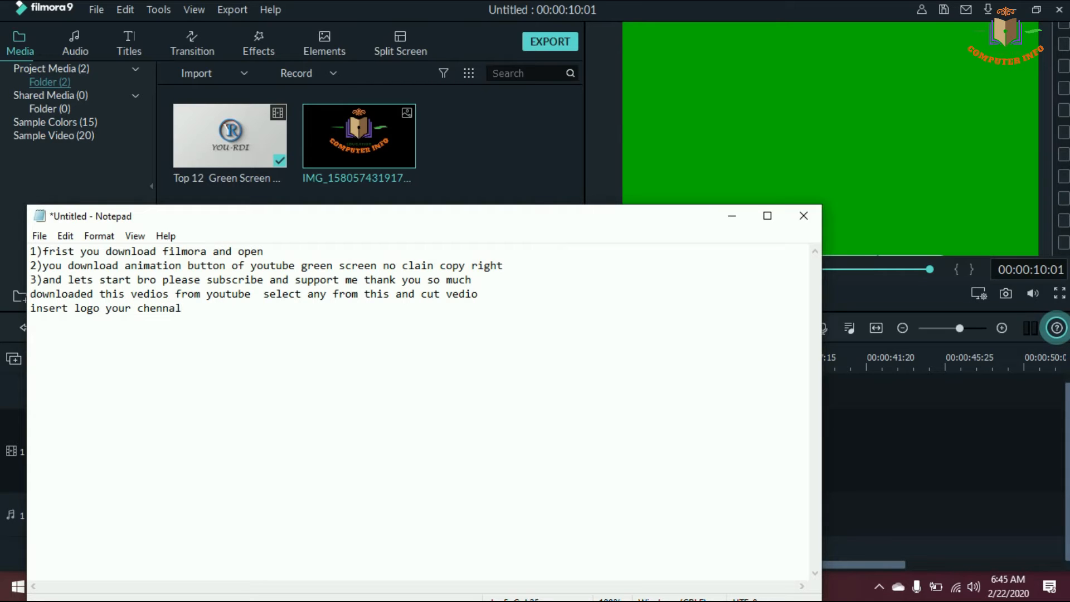
left_click(733, 216)
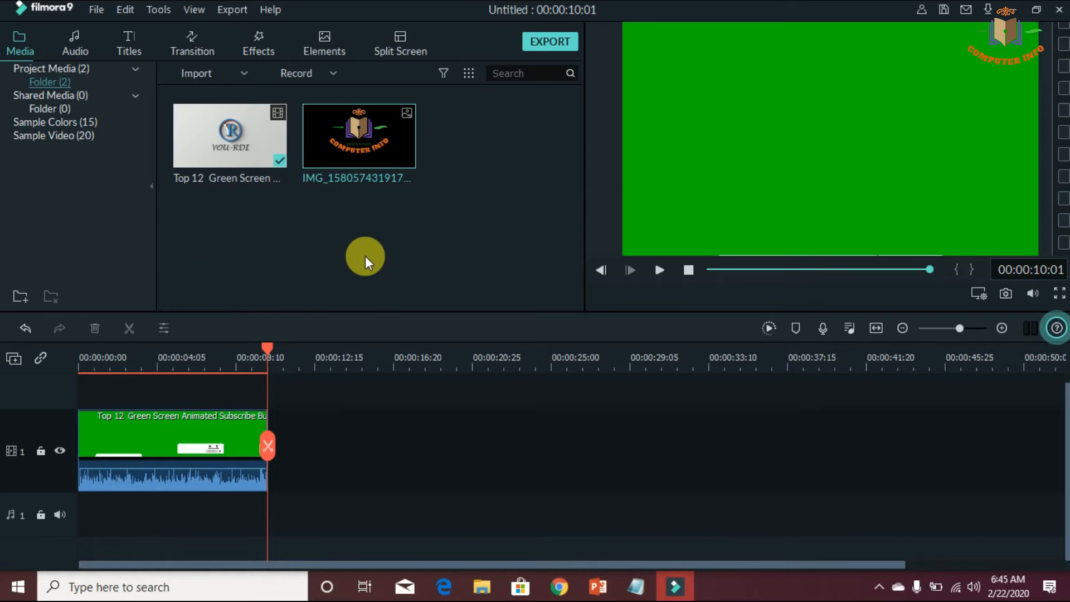
Place the logo image at the start of video track 2 and match its length to the green screen clip
left_click_drag(346, 162, 88, 383)
left_click_drag(176, 375, 271, 445)
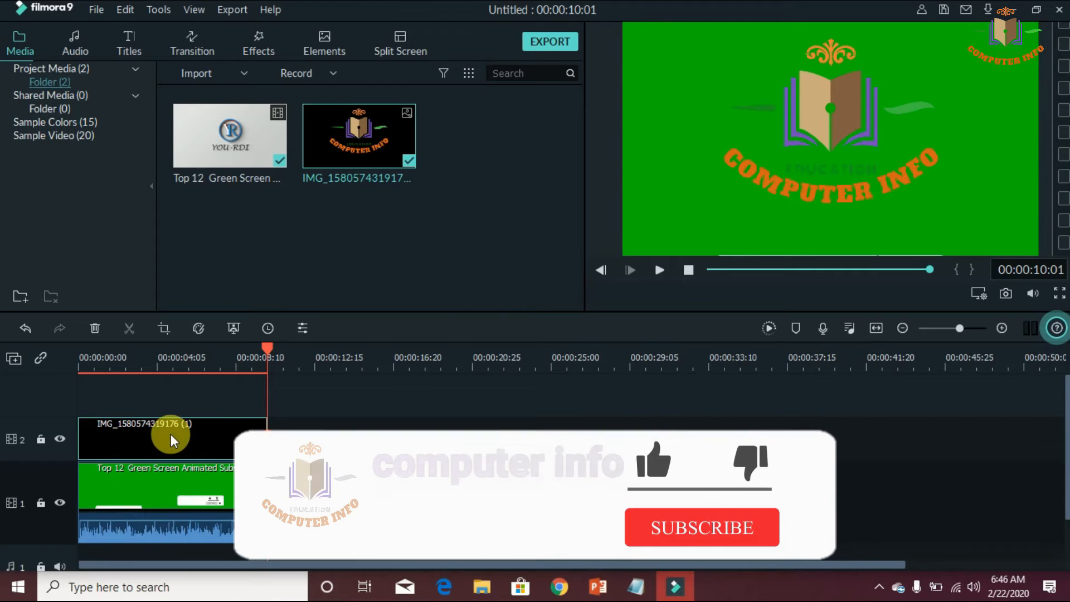
Shrink the logo in the preview and move it over the left end of the white banner
double_click(808, 105)
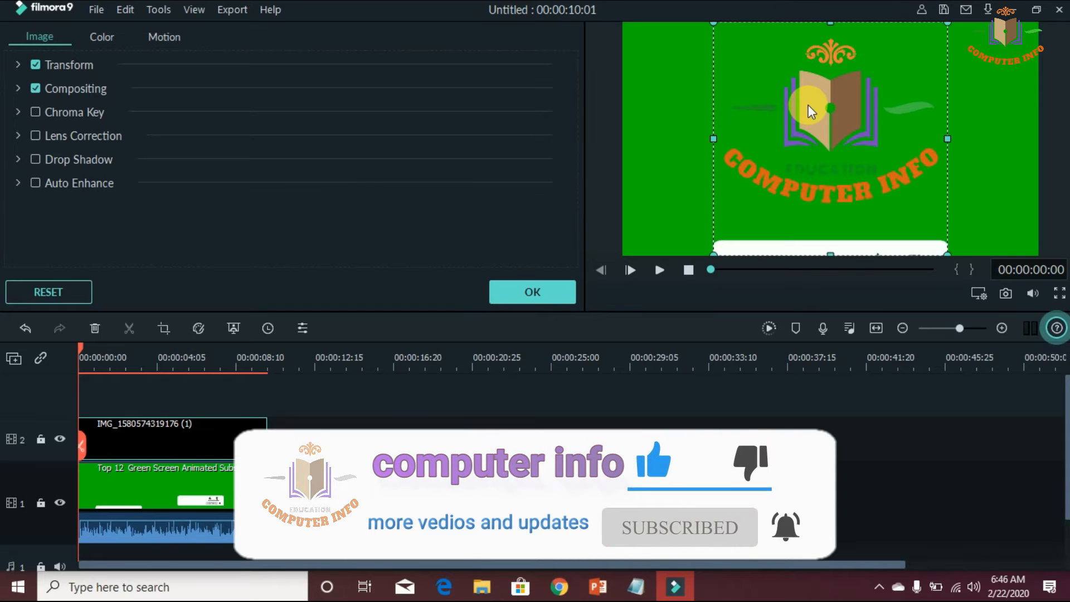
left_click_drag(836, 28, 826, 158)
left_click_drag(716, 204, 790, 202)
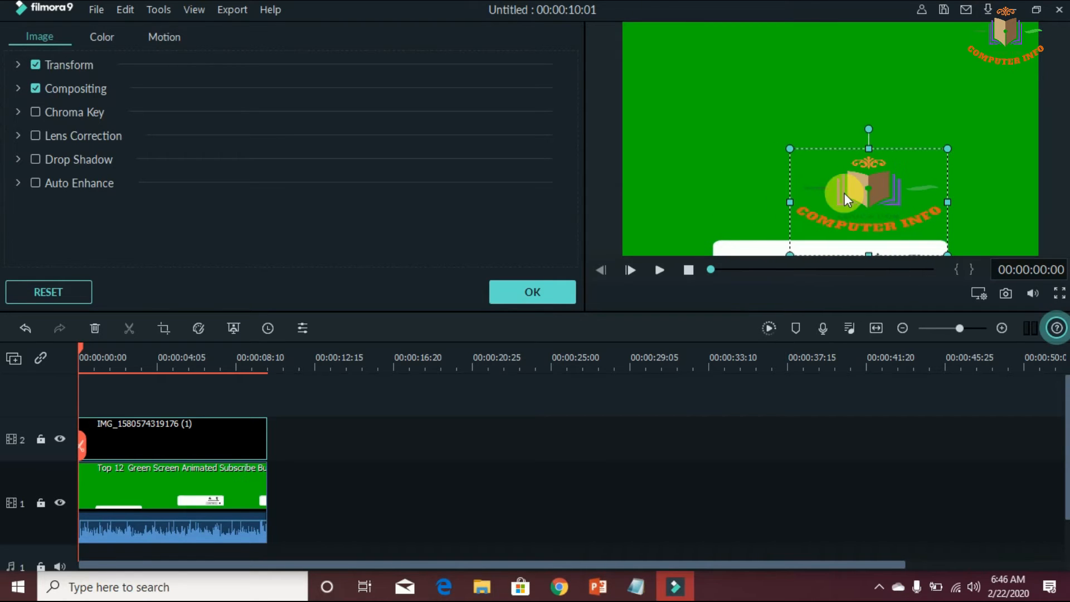
left_click_drag(948, 202, 898, 205)
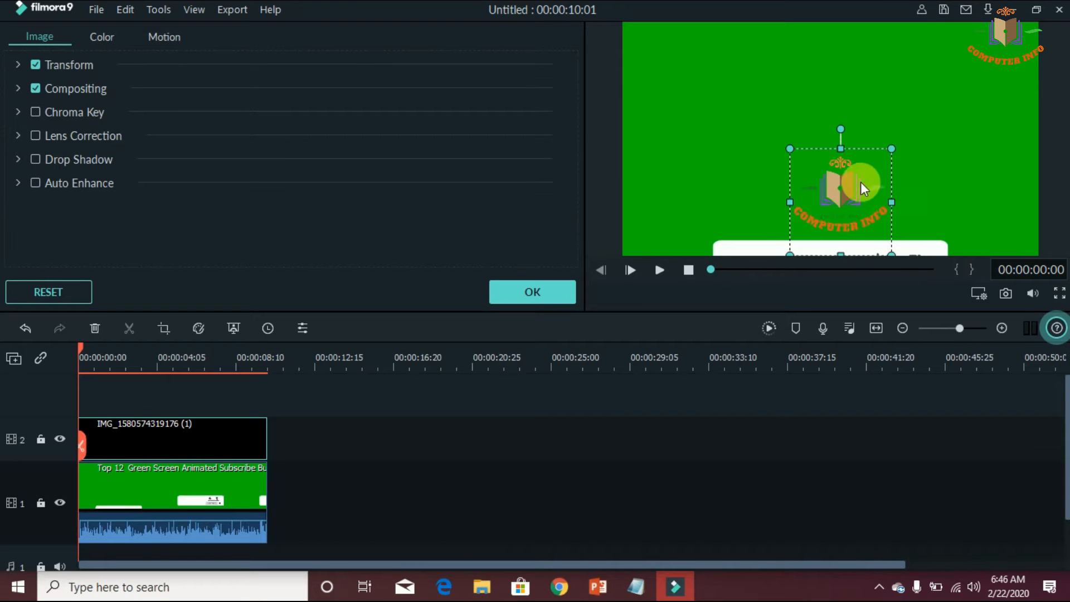
left_click_drag(845, 156, 766, 244)
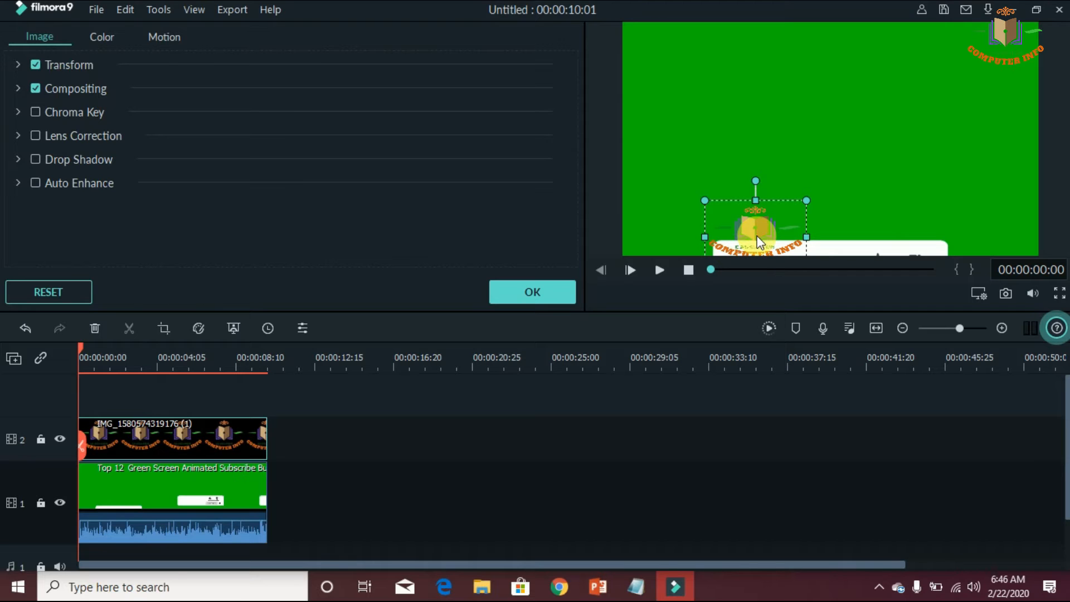
left_click_drag(792, 238, 729, 238)
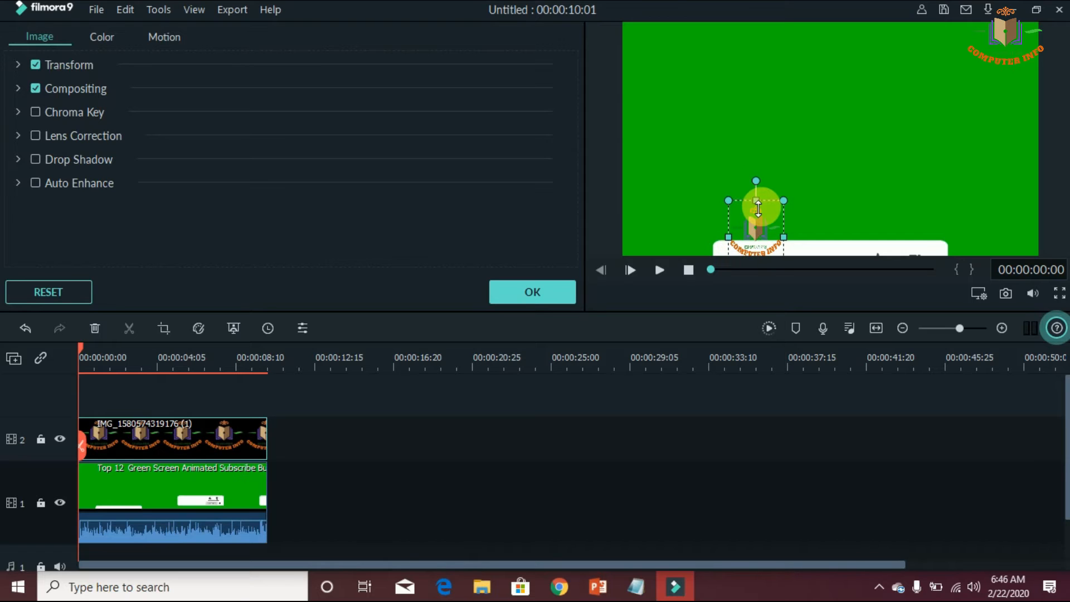
mouse_move(759, 225)
left_mouse_down()
mouse_move(763, 249)
mouse_move(755, 240)
left_mouse_up()
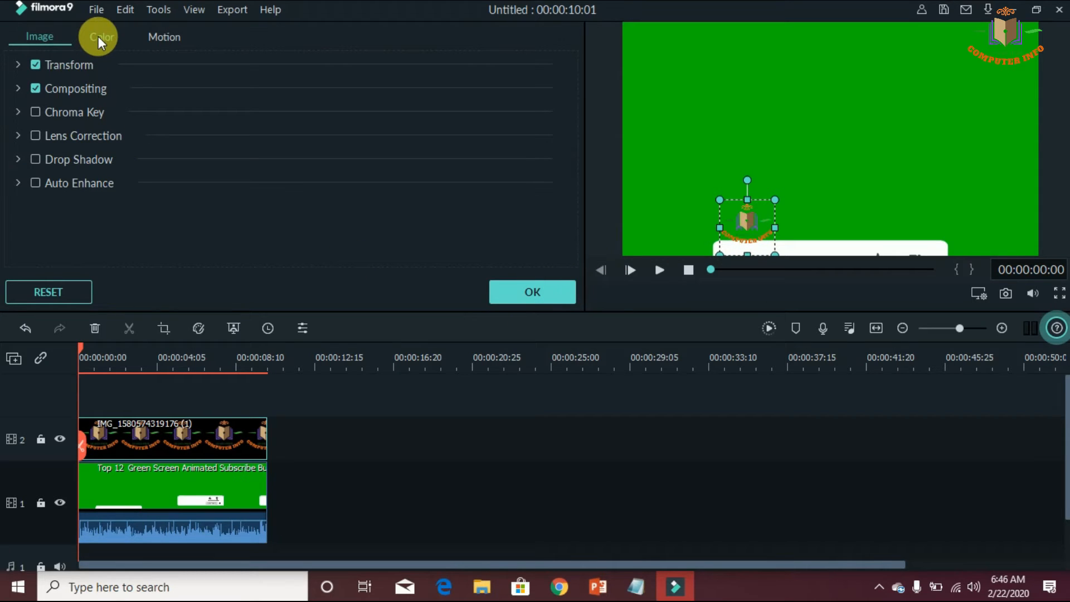
Apply the Fade Zoom In motion to the logo
left_click(158, 38)
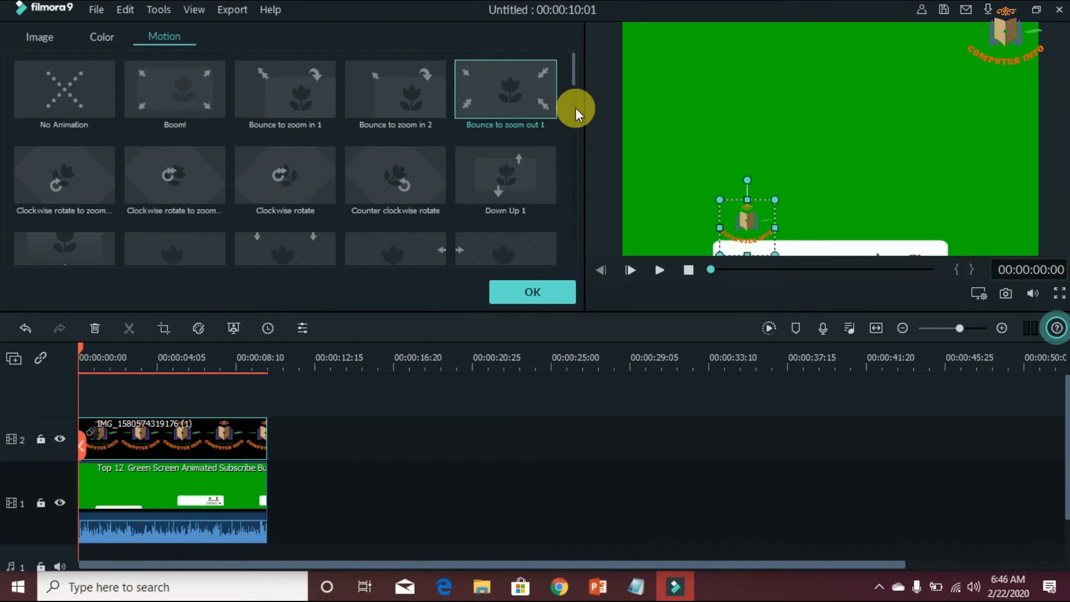
left_click_drag(571, 74, 573, 107)
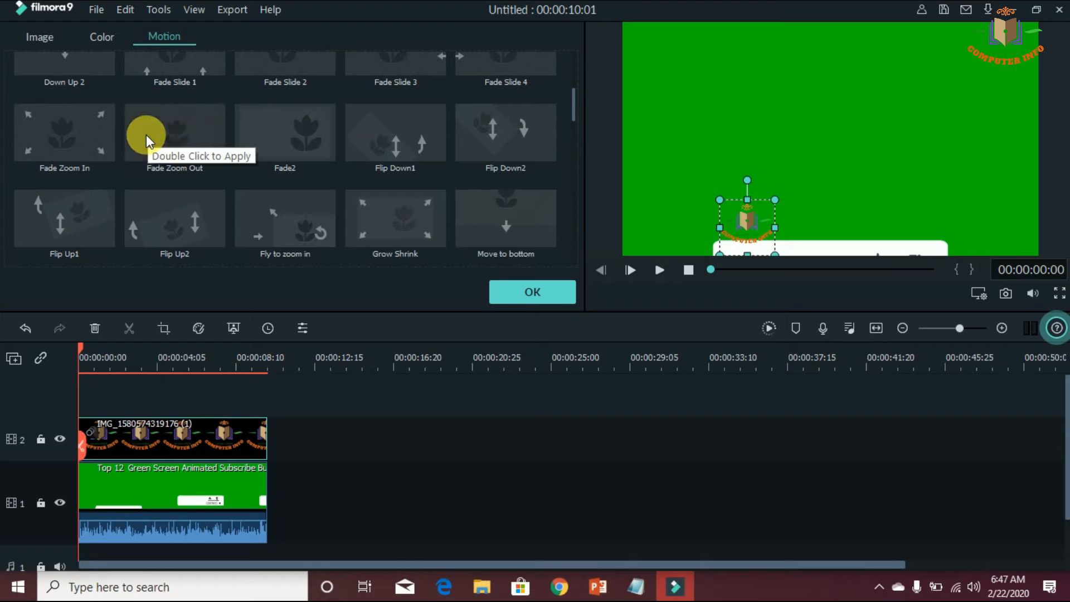
left_click(83, 138)
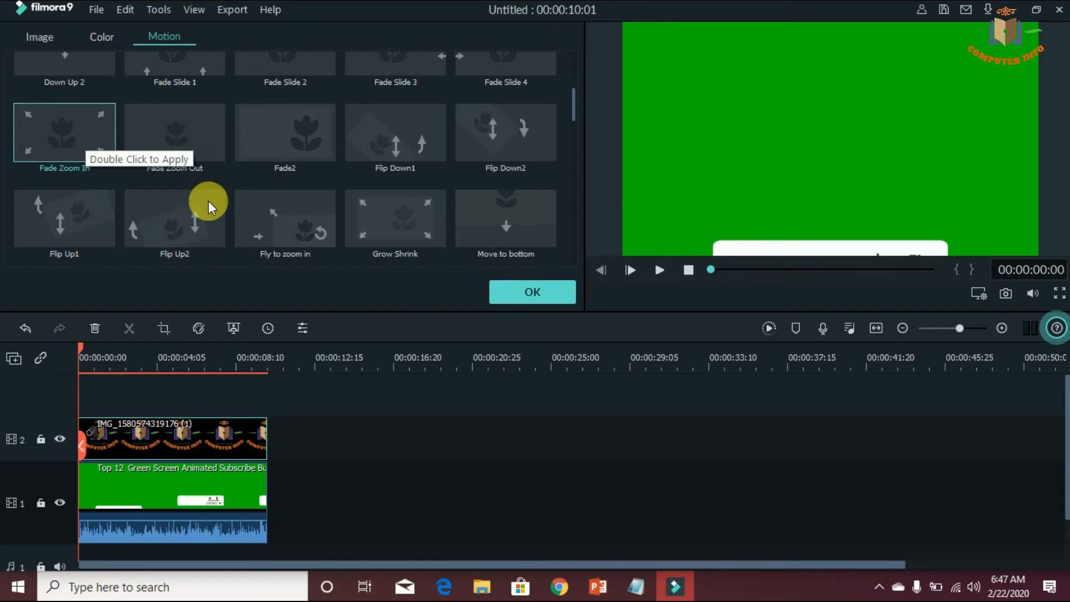
left_click(551, 291)
left_click(238, 471)
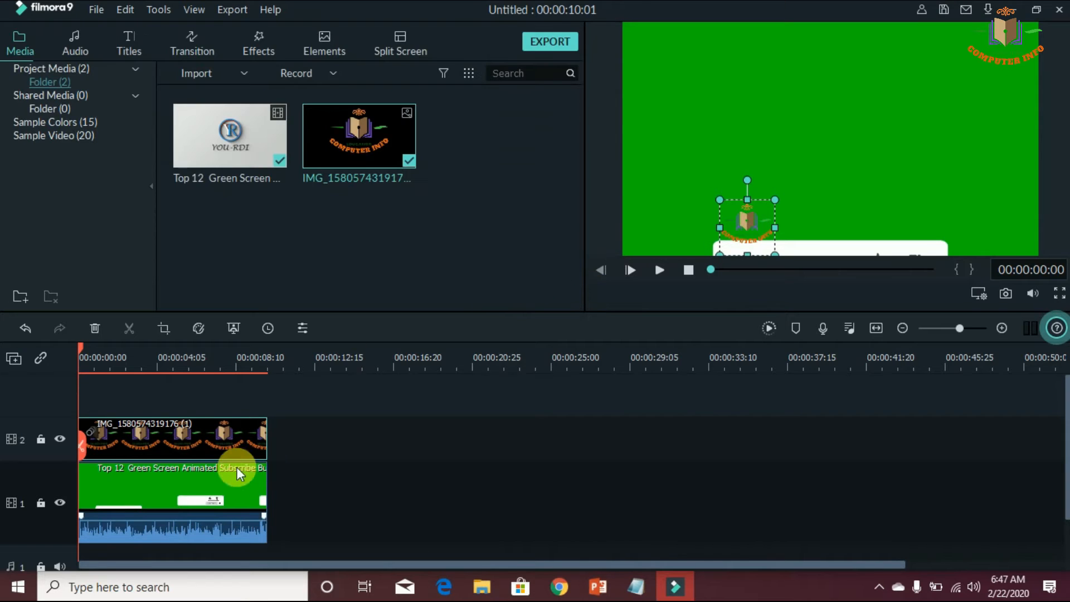
Play the preview to about 00:00:05:05 and move the logo up so it fits inside the white banner
left_click(657, 271)
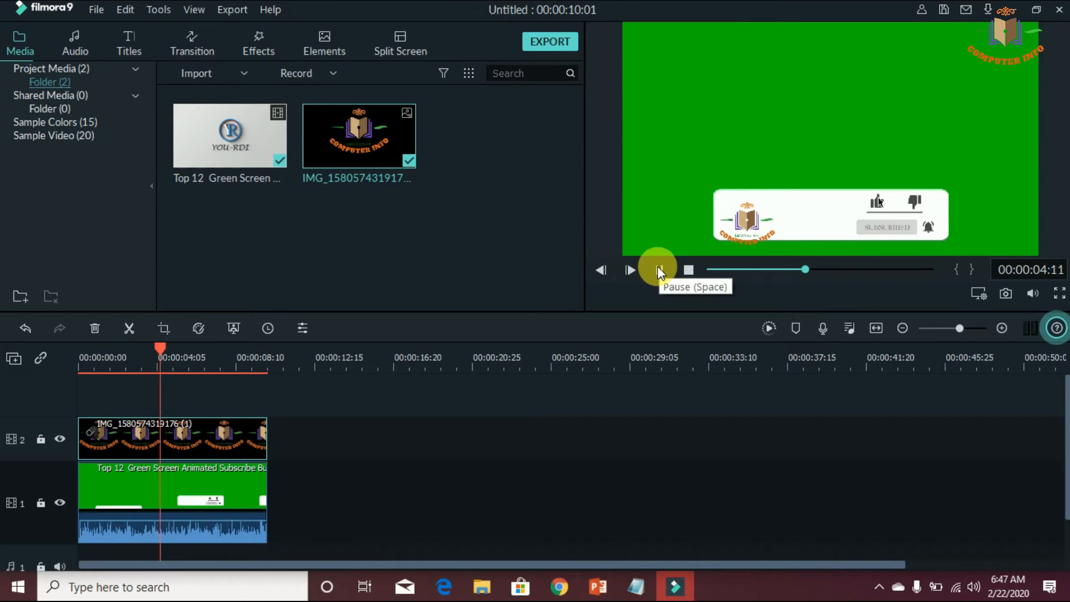
left_click(658, 269)
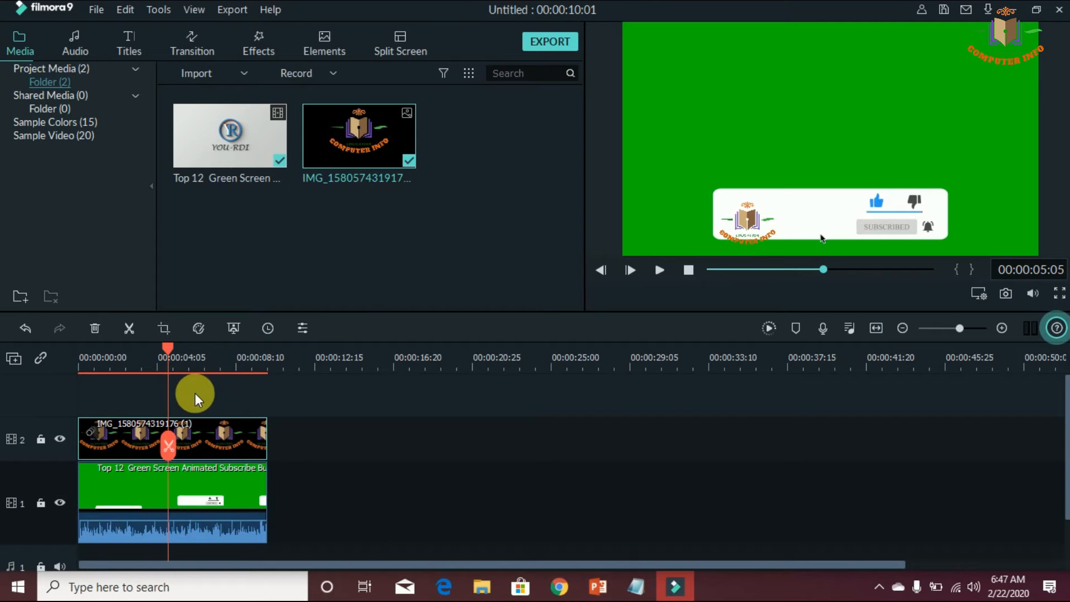
left_click(754, 221)
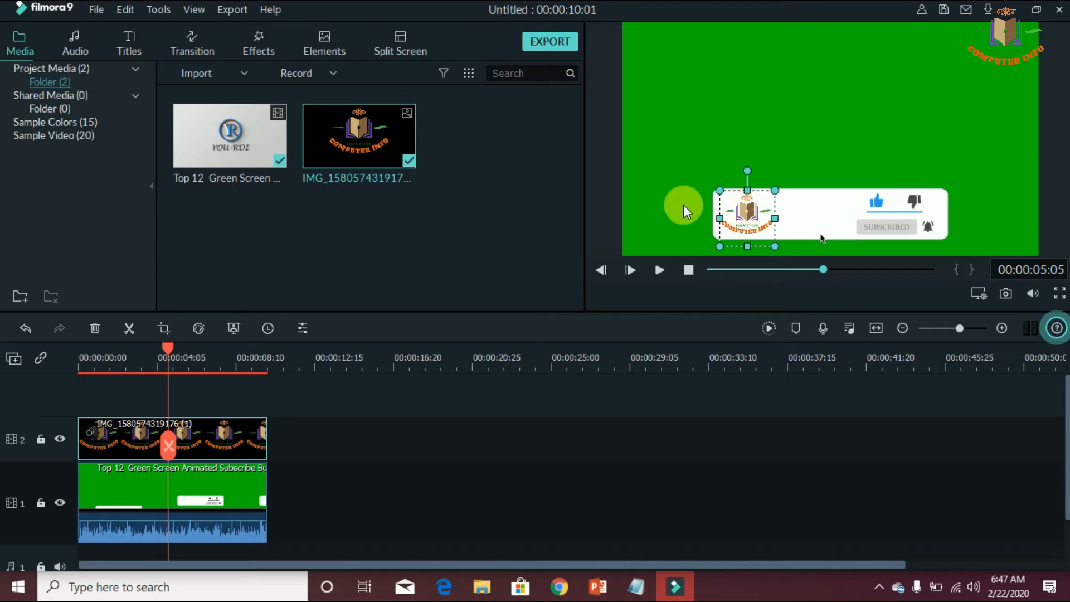
left_click(674, 226)
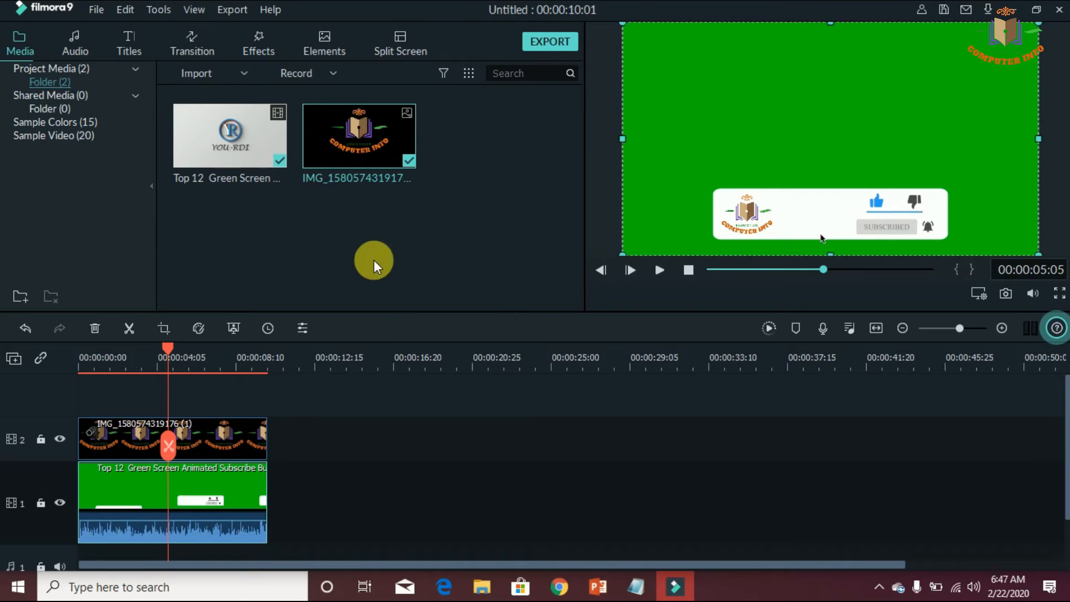
Play the animation from the beginning to check the logo's placement on the banner
left_click_drag(169, 343, 72, 353)
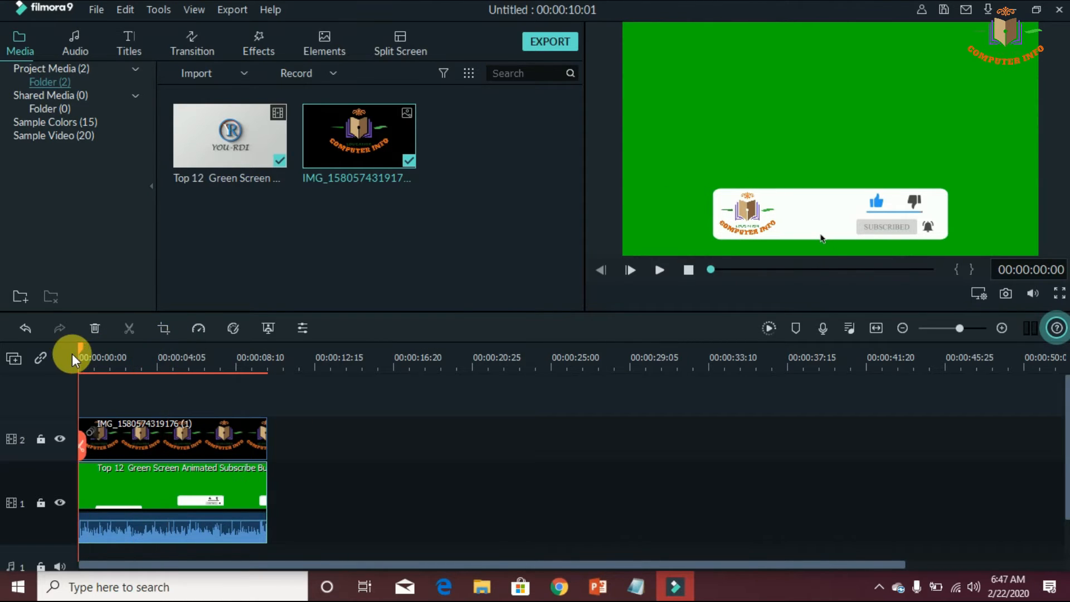
left_click(655, 273)
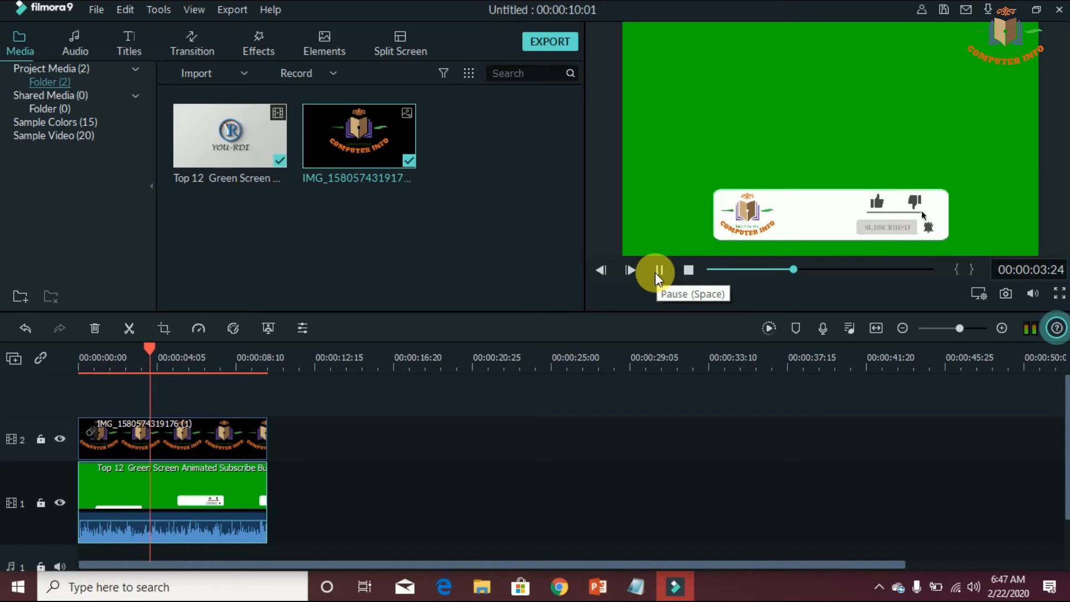
left_click(655, 273)
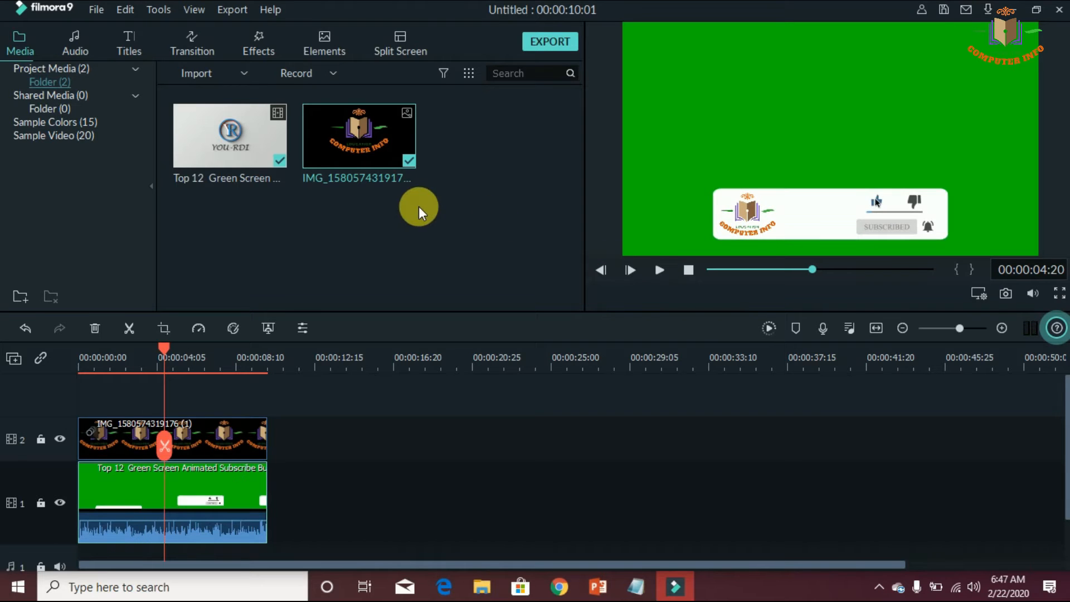
Add a Default Title above the logo track with the text "computer info", then shrink it and place it beside the logo
left_click(130, 44)
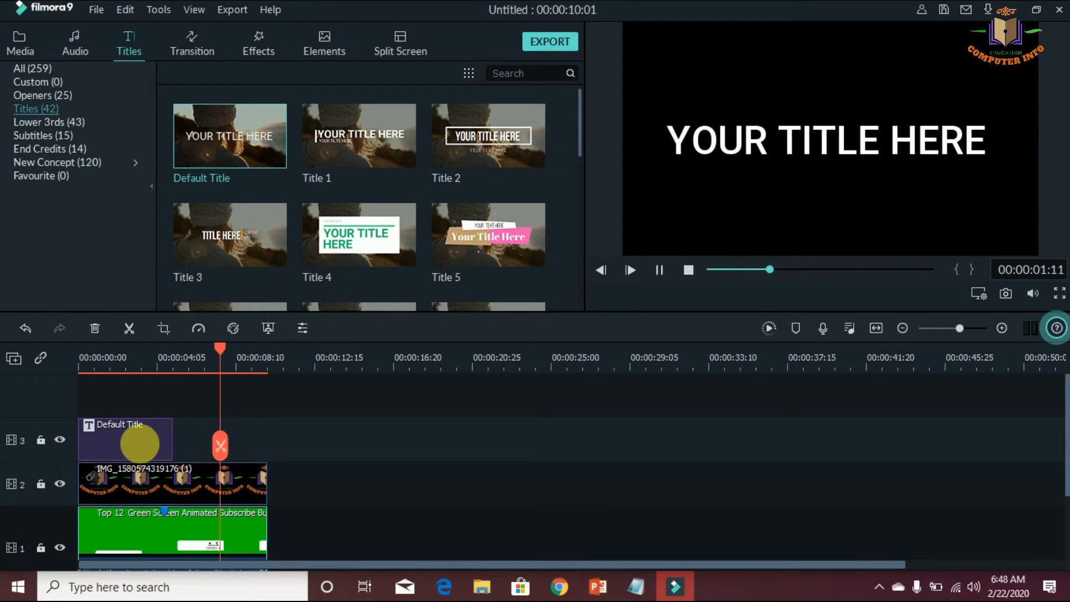
double_click(139, 443)
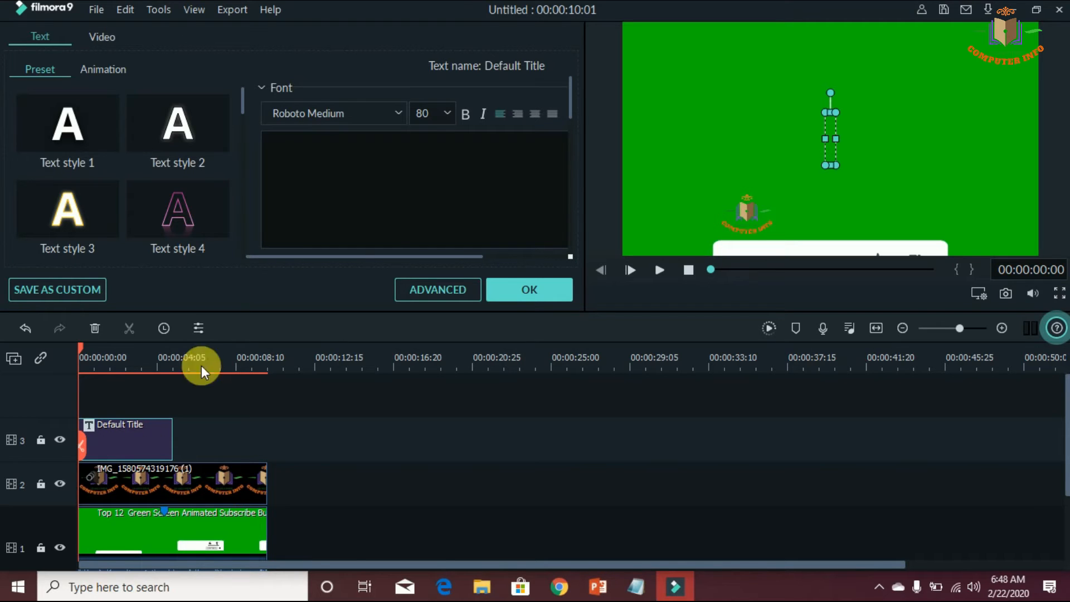
left_click(375, 179)
type("comput")
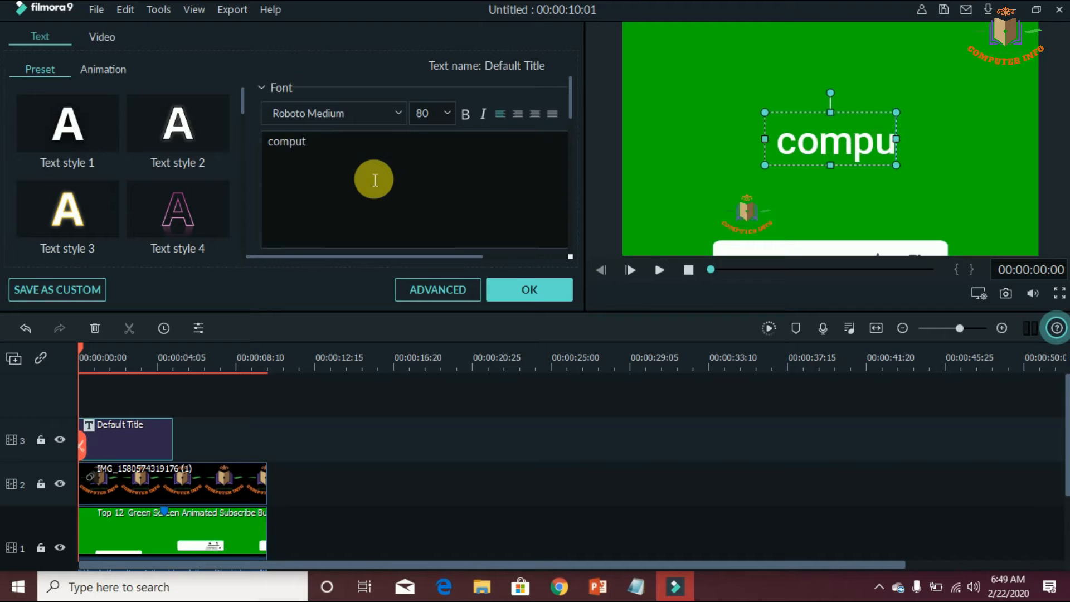
type("er in")
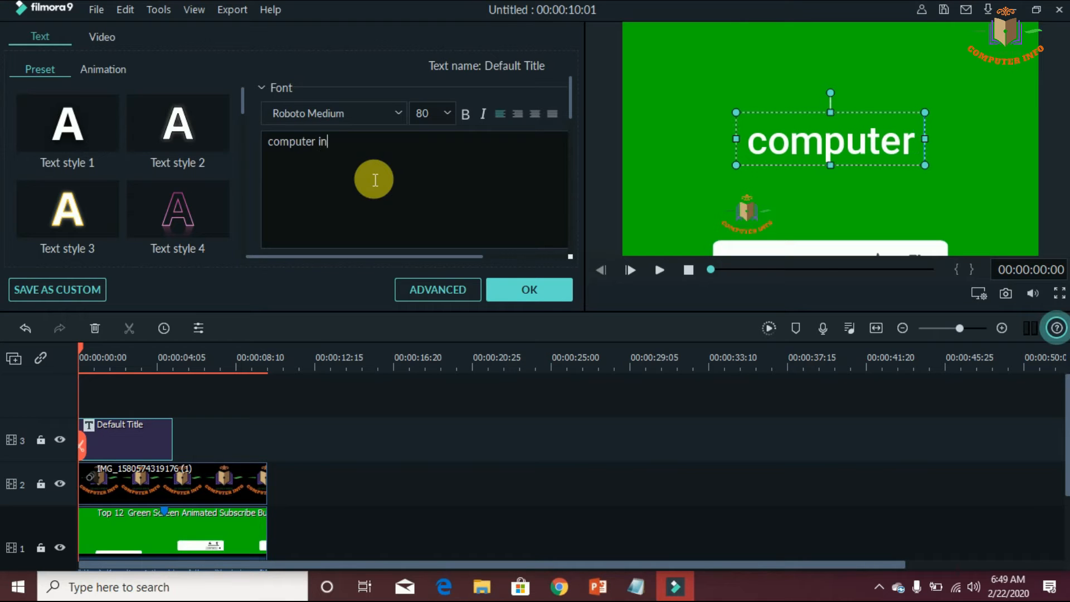
type("fo")
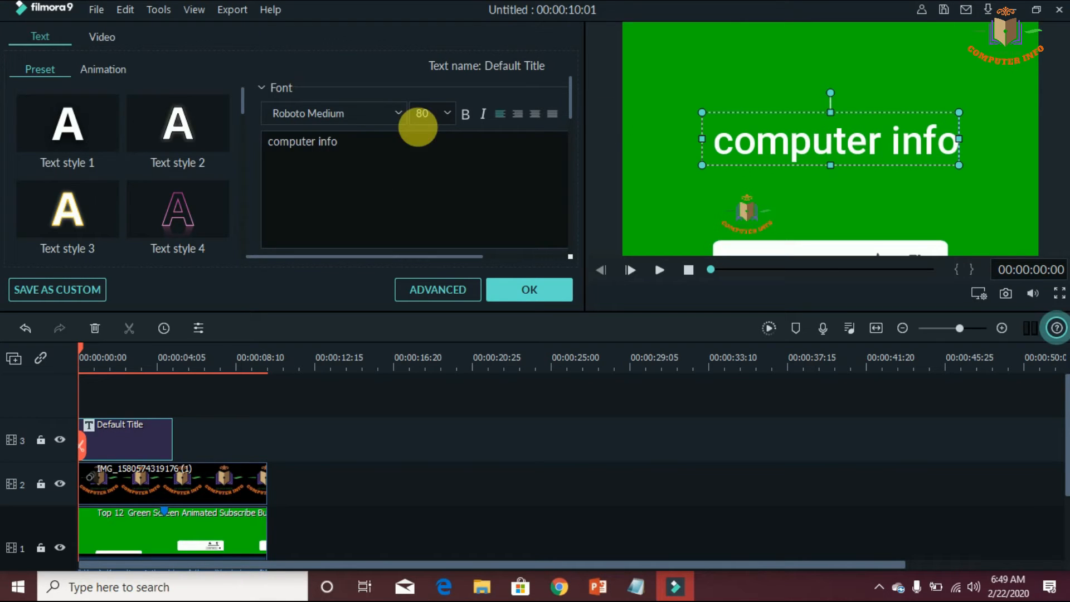
left_click_drag(830, 141, 863, 214)
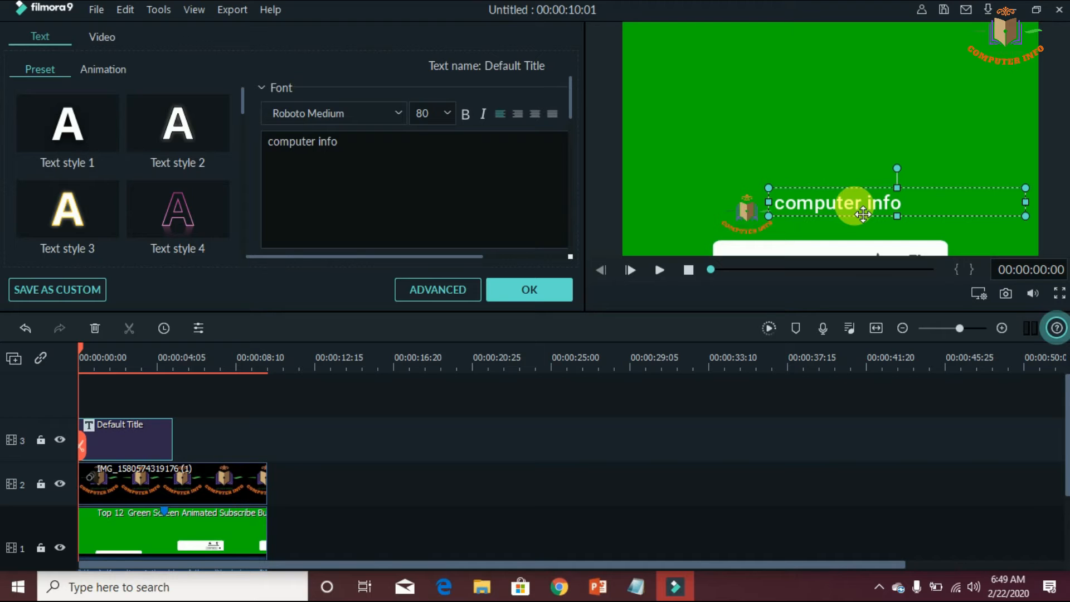
Apply the Fade Zoom In animation to the "computer info" title
left_click(102, 68)
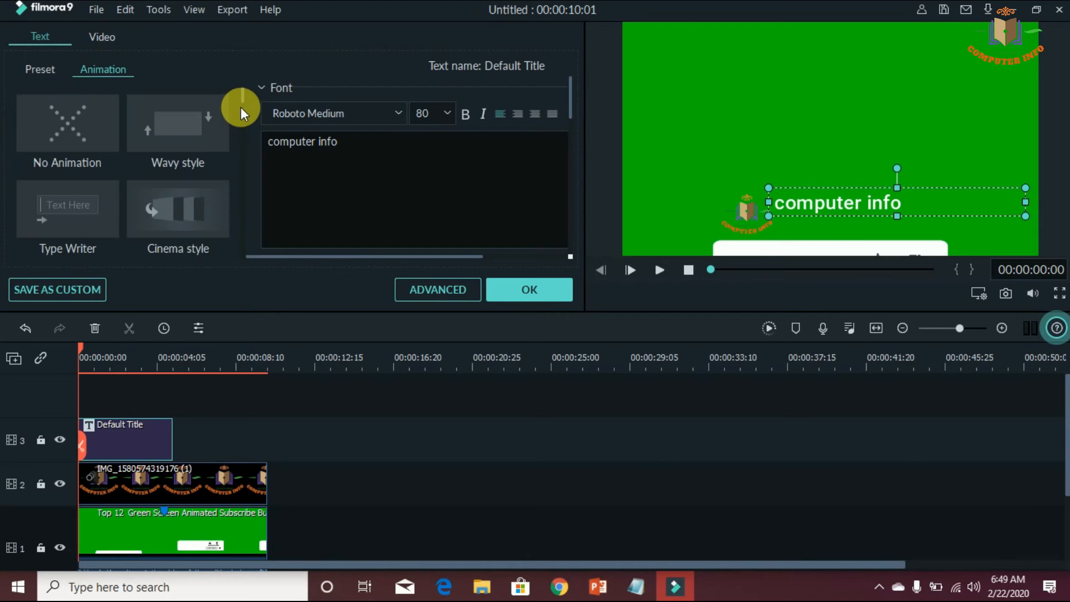
scroll(242, 100, "down", 5)
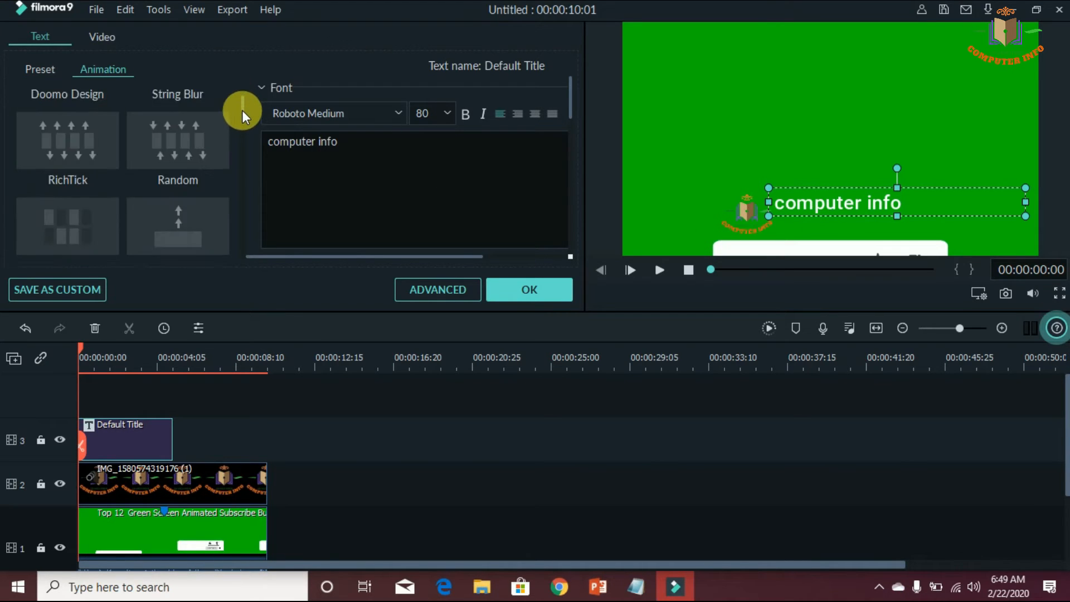
scroll(243, 110, "down", 2)
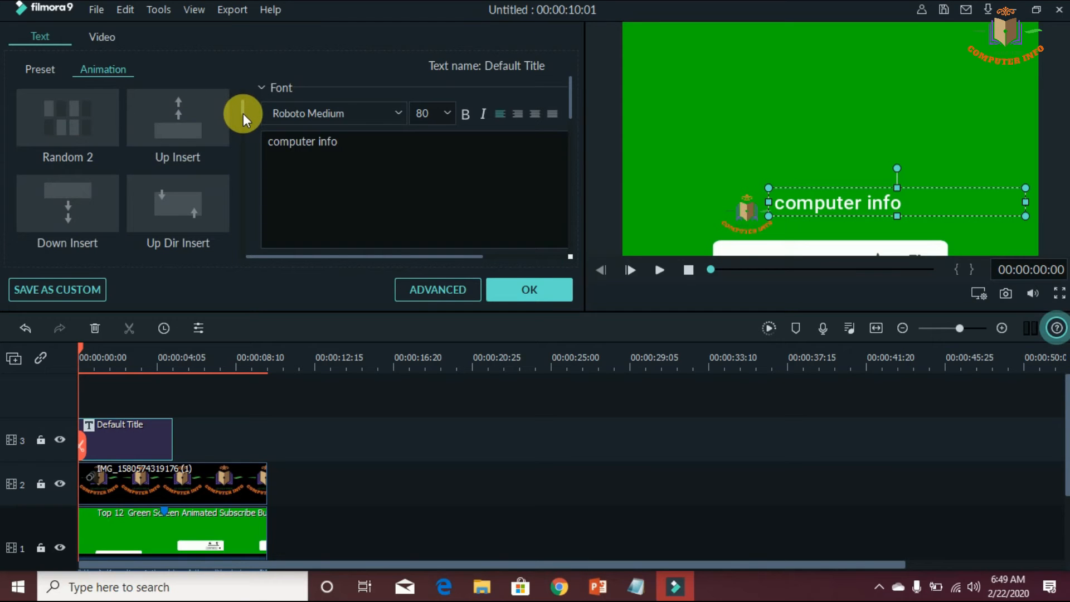
left_click_drag(243, 113, 246, 156)
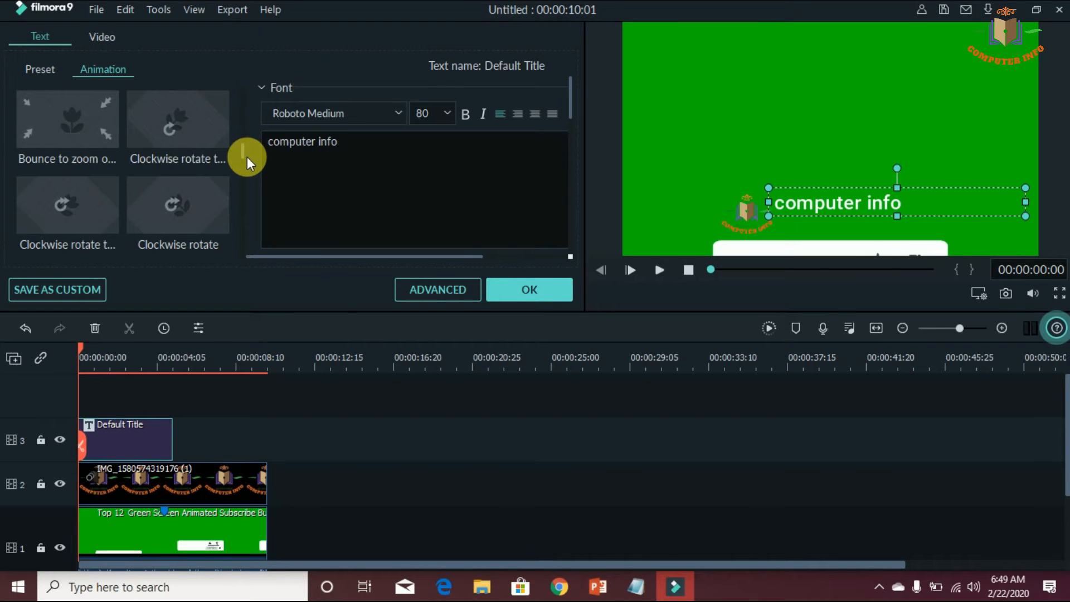
scroll(246, 158, "up", 2)
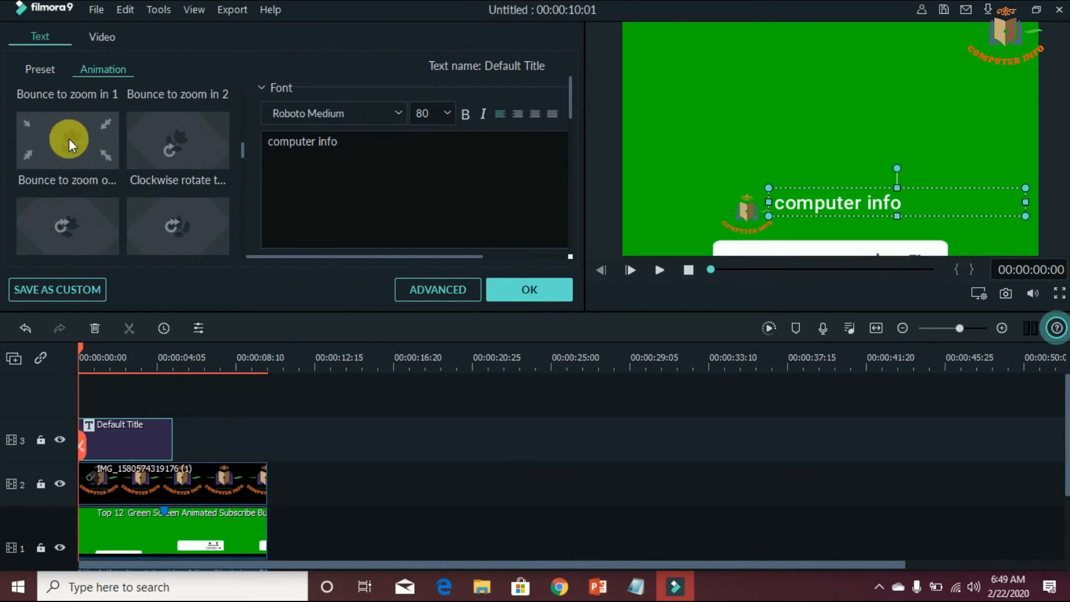
left_click_drag(242, 153, 243, 165)
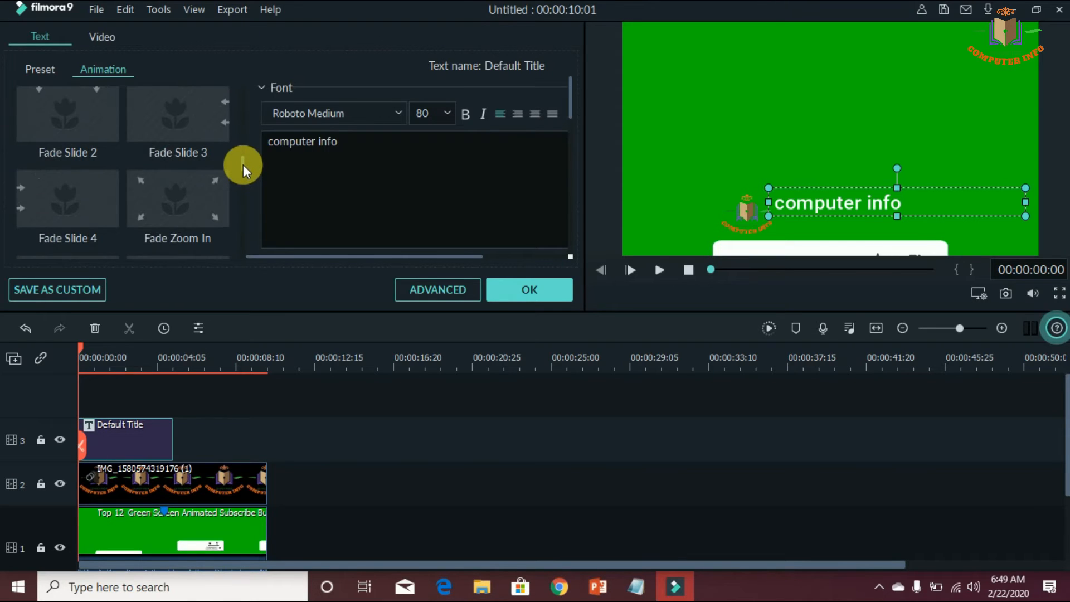
double_click(193, 198)
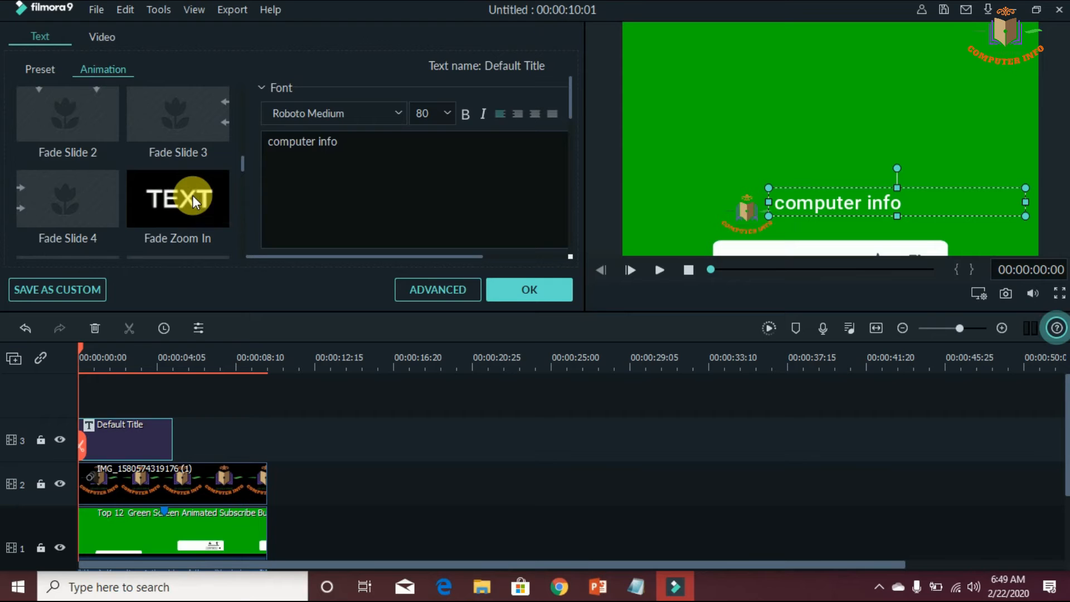
left_click(534, 292)
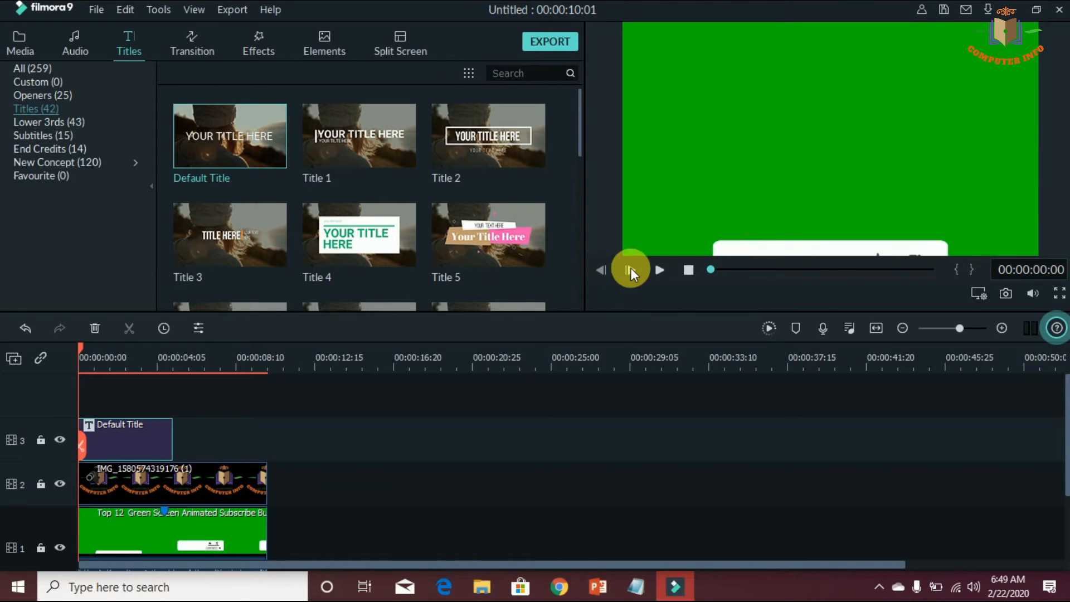
Extend the title clip to the end of the logo clip and play the animation to check it
left_click_drag(171, 443, 267, 440)
left_click(663, 264)
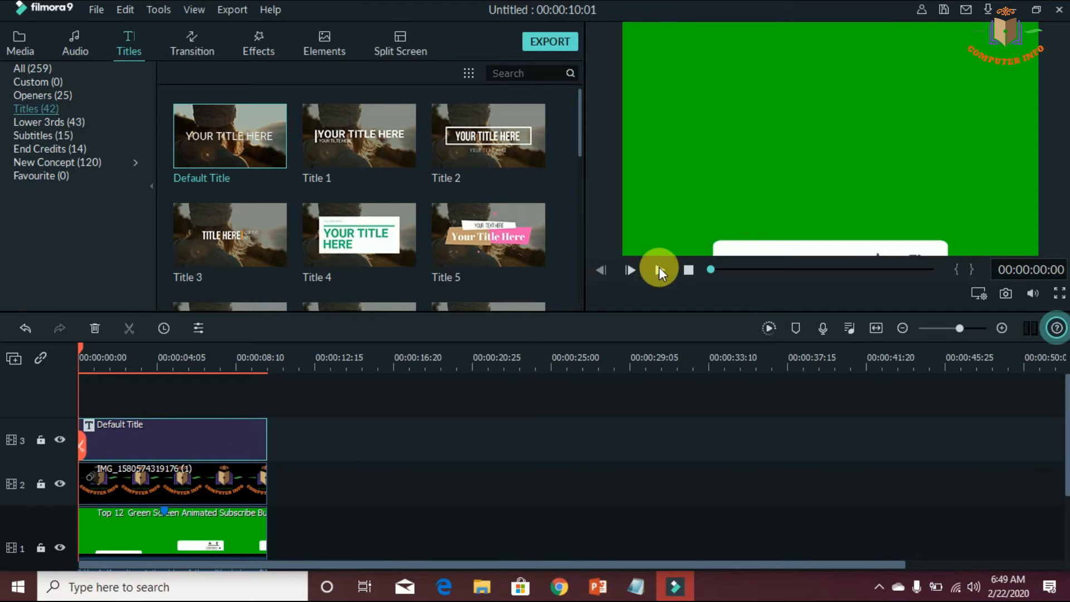
left_click(659, 266)
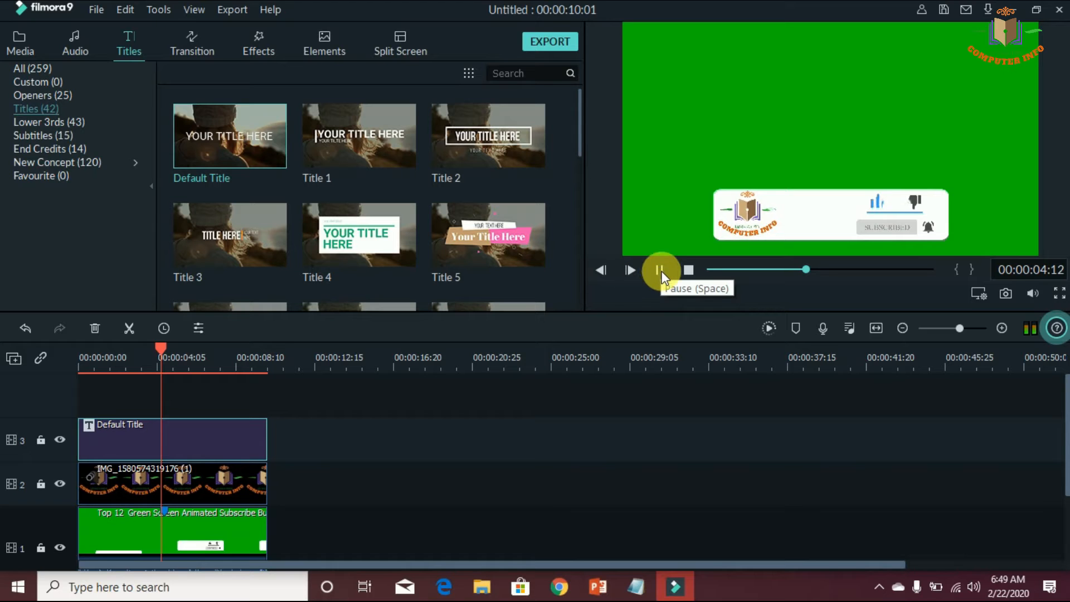
left_click(660, 270)
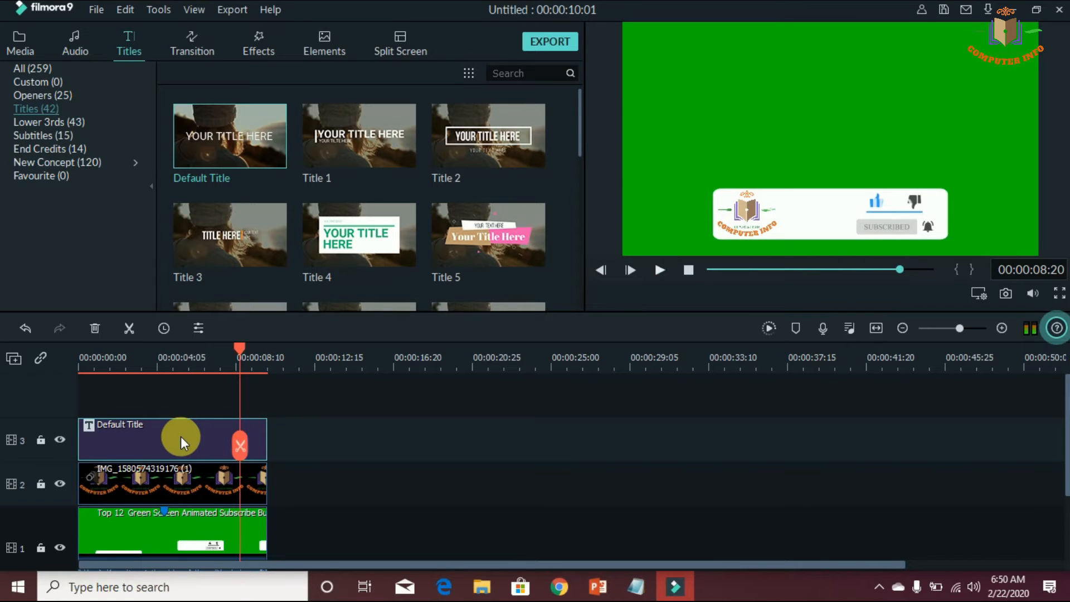
Apply Text style 4 to the "computer info" title, with the preview paused at about 00:00:04:04
double_click(181, 436)
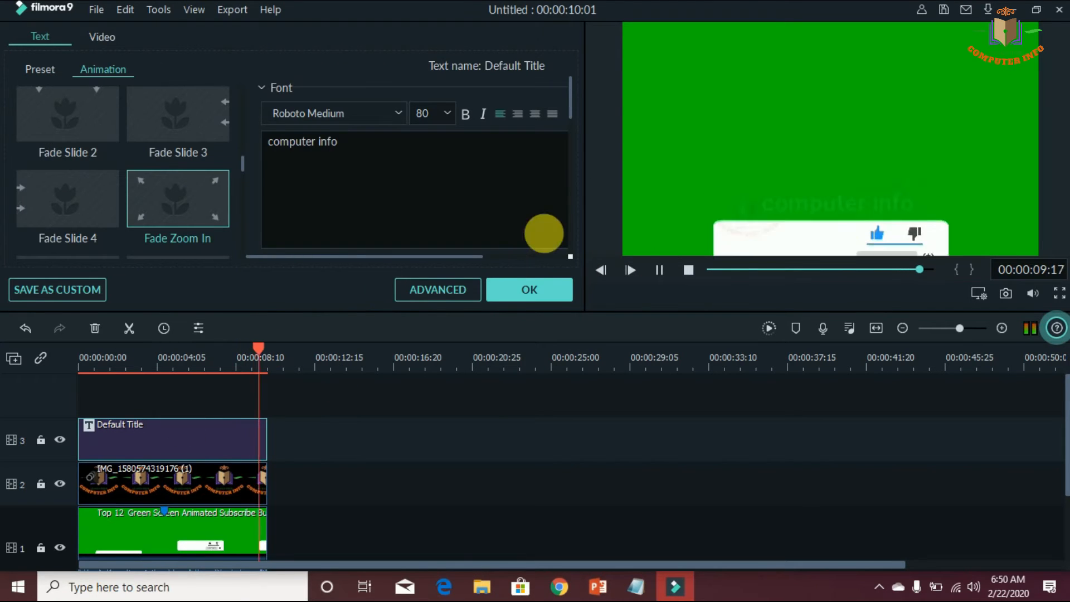
left_click(658, 271)
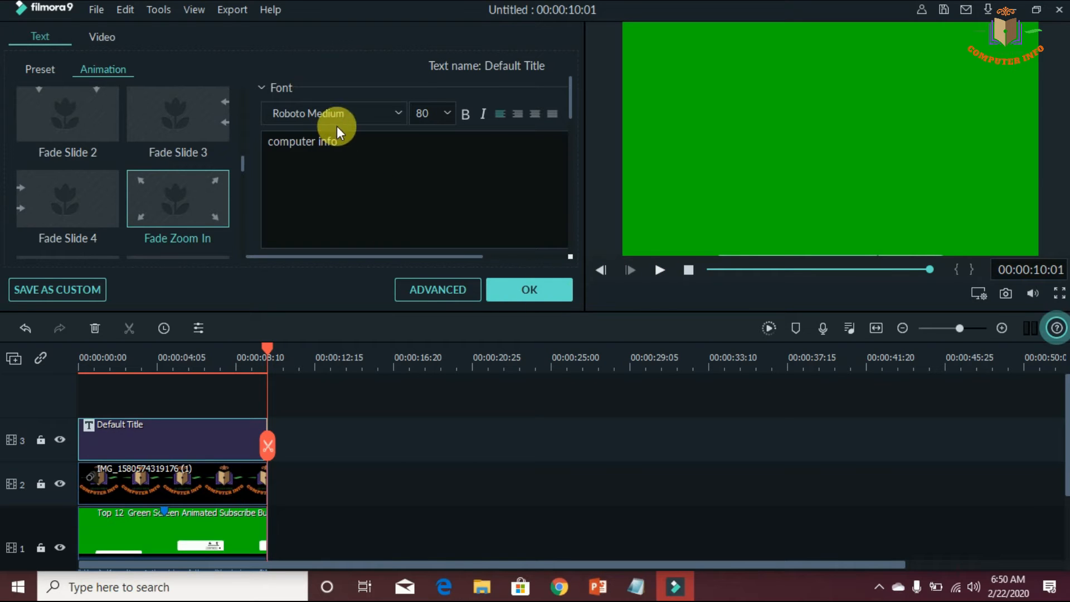
key("space")
left_click(41, 69)
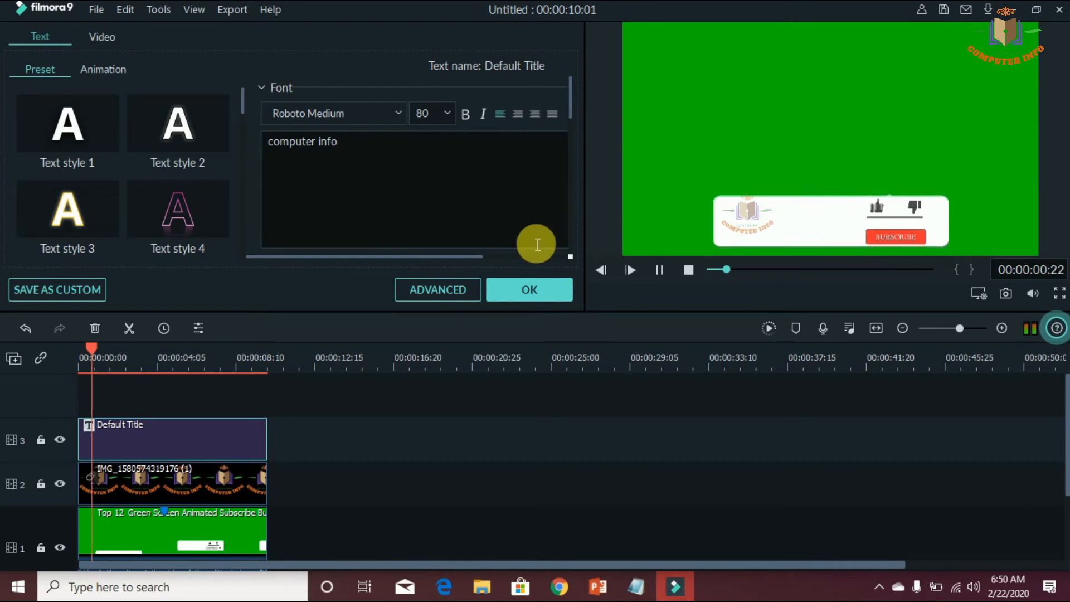
left_click(659, 270)
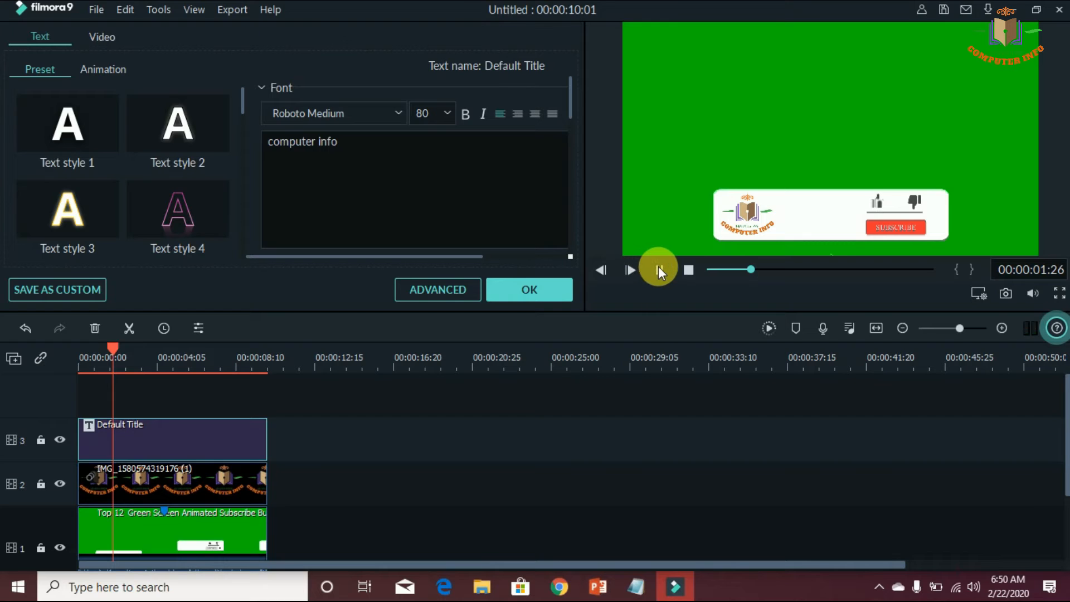
left_click(657, 266)
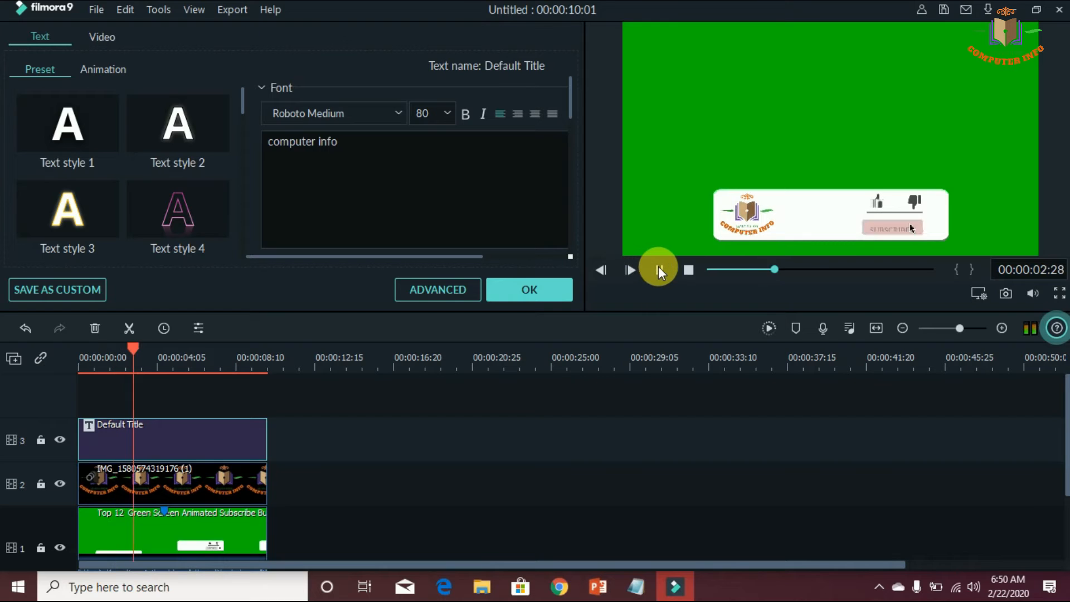
left_click(630, 268)
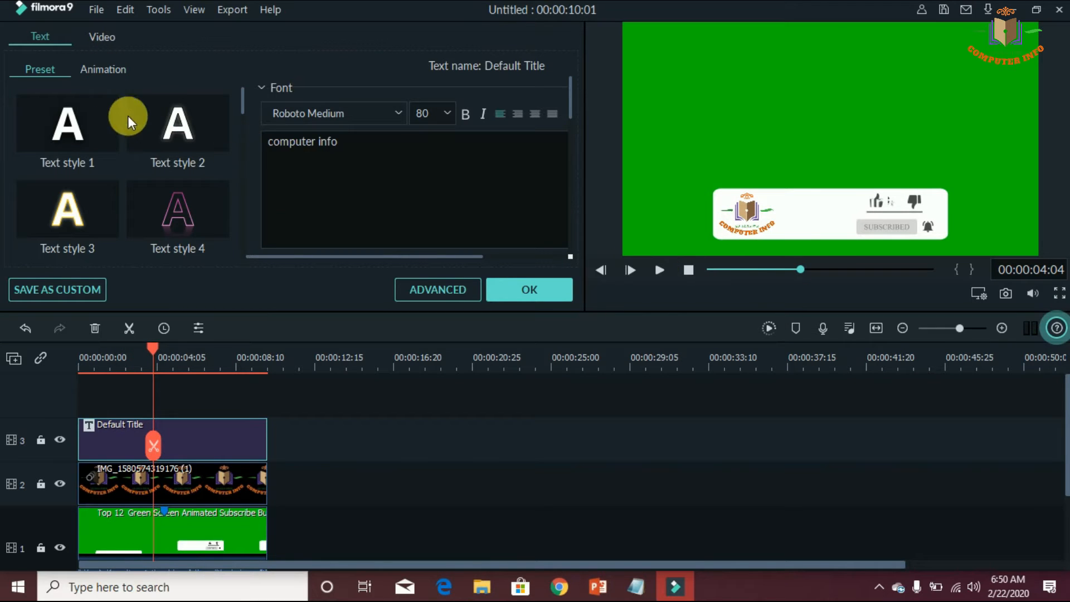
left_click(168, 204)
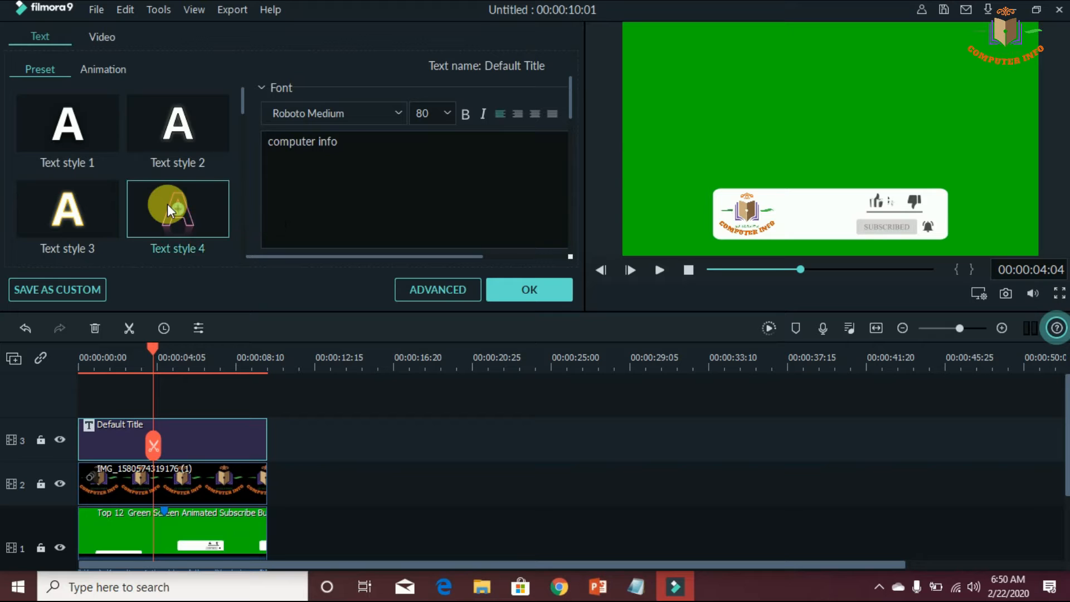
left_click(514, 290)
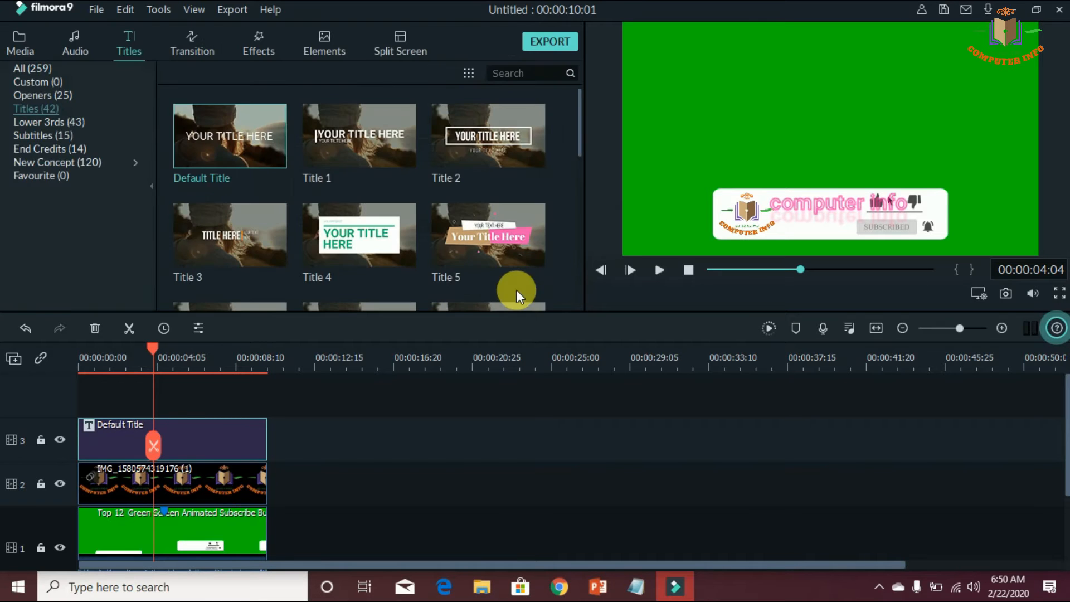
Narrow the title to fit between the logo and the like icon, and play the animation from the beginning to check it
left_click(818, 210)
left_click_drag(1032, 203, 835, 218)
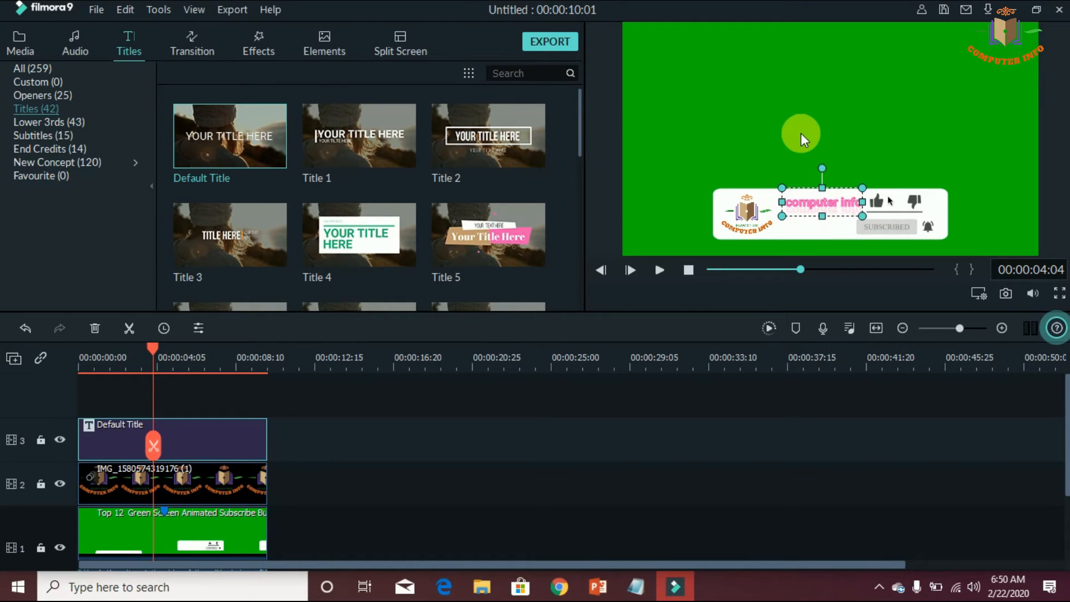
left_click(139, 425)
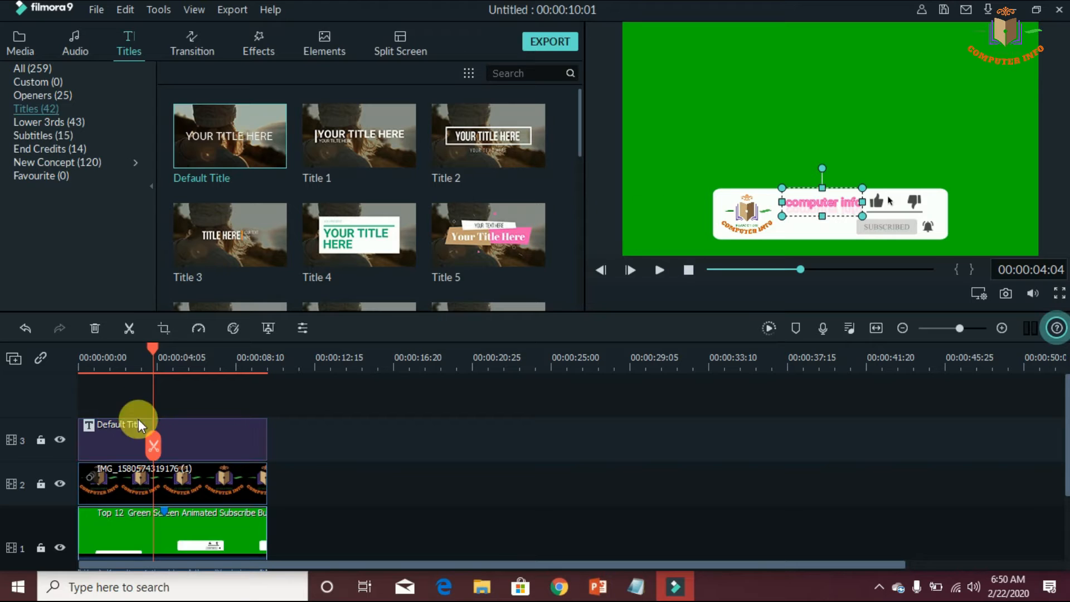
left_click_drag(95, 349, 73, 356)
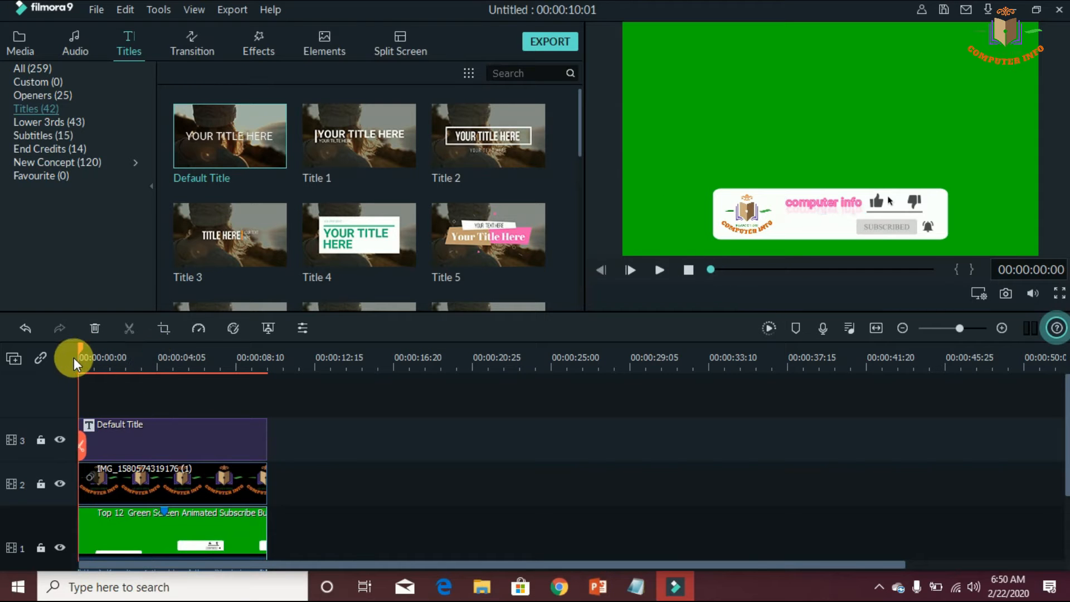
left_click(657, 270)
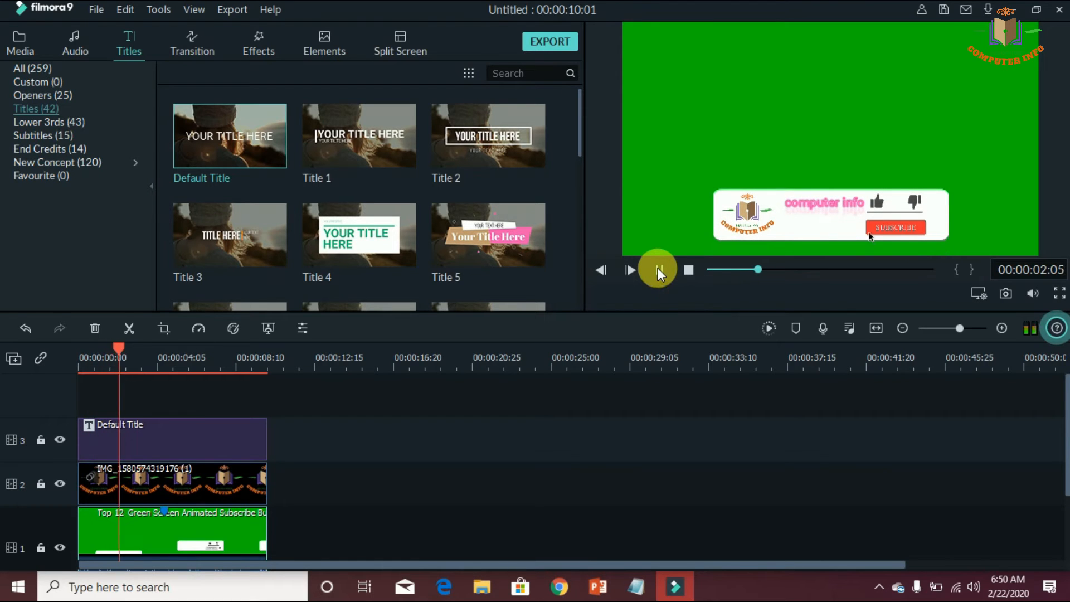
left_click(658, 269)
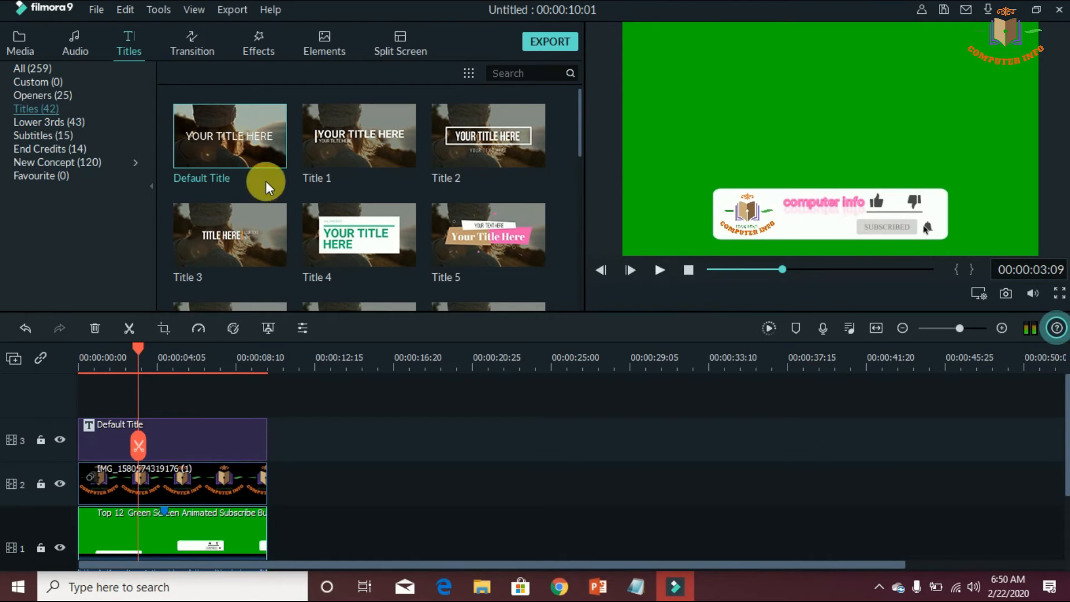
Add a second Default Title on a new track above the first and extend it to 00:00:10:01
left_click(246, 149)
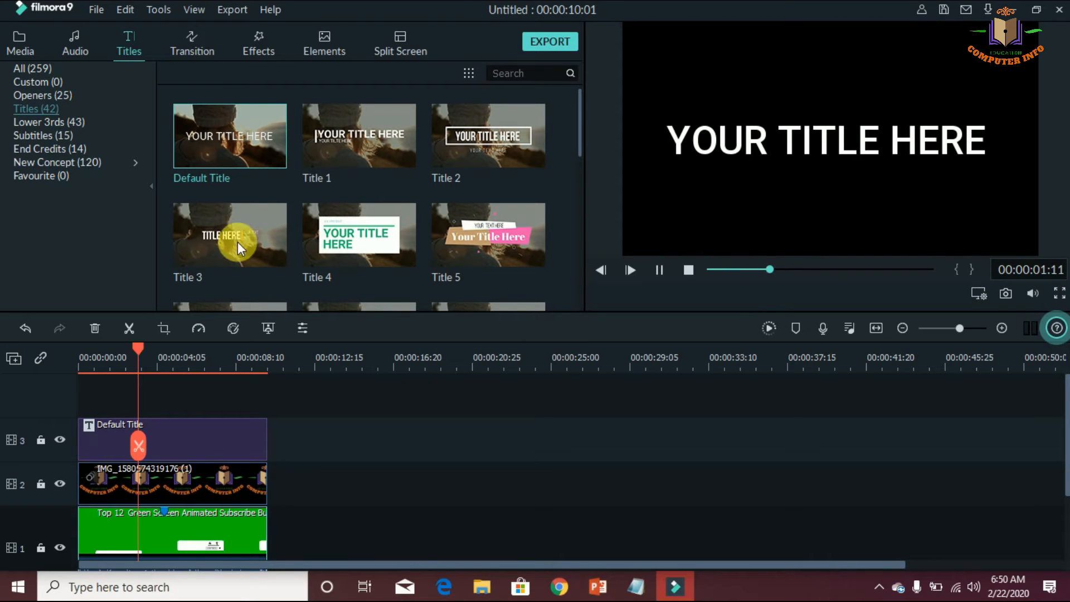
left_click_drag(163, 276, 86, 399)
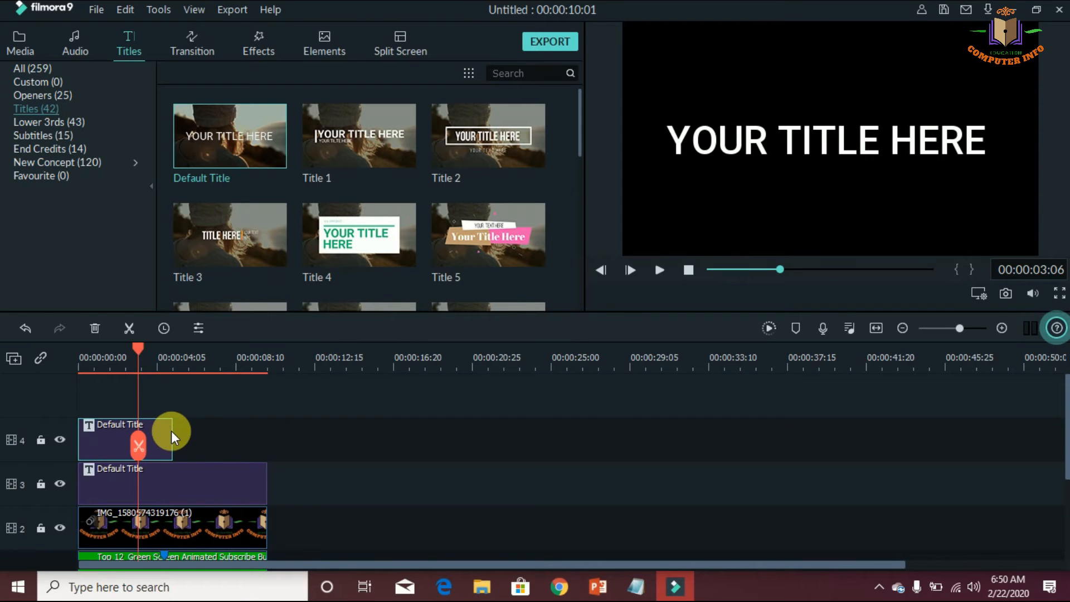
left_click_drag(172, 432, 274, 451)
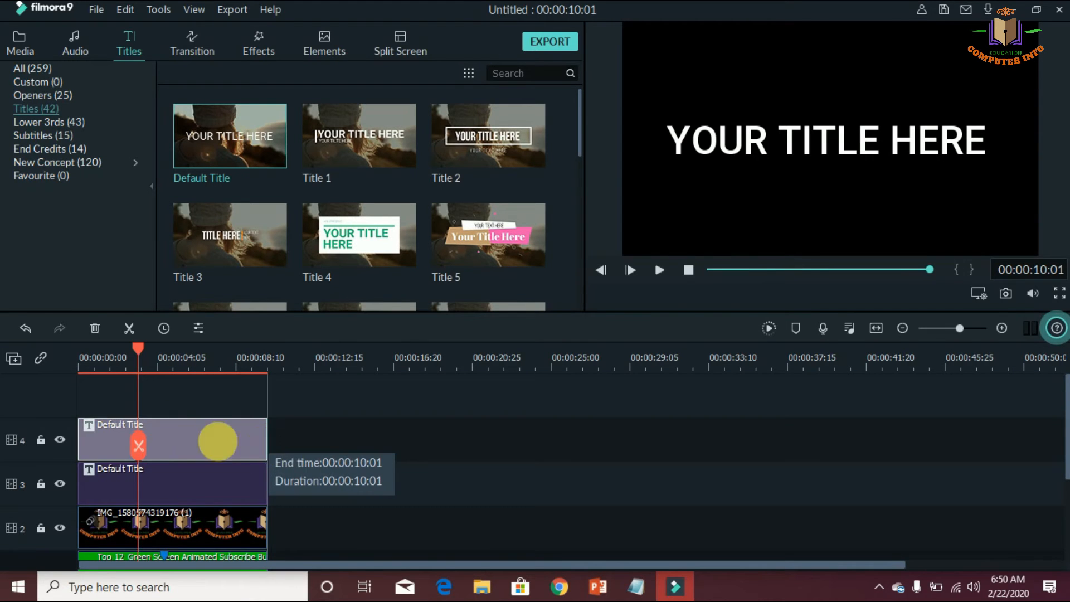
Replace the text of the upper Default Title on track 4 with "updates and more vedios"
double_click(203, 435)
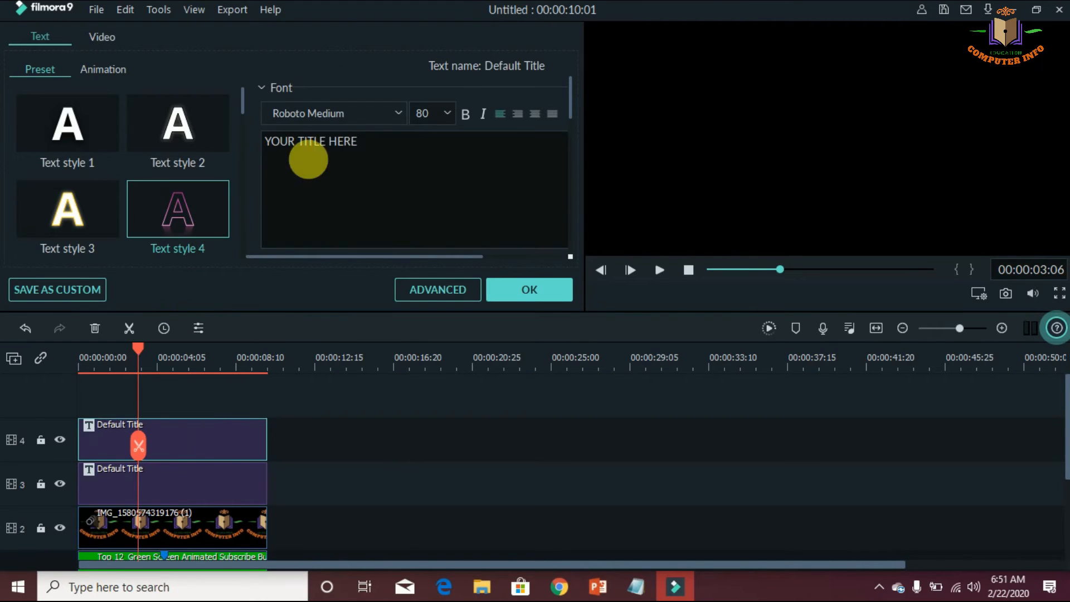
left_click_drag(373, 143, 278, 145)
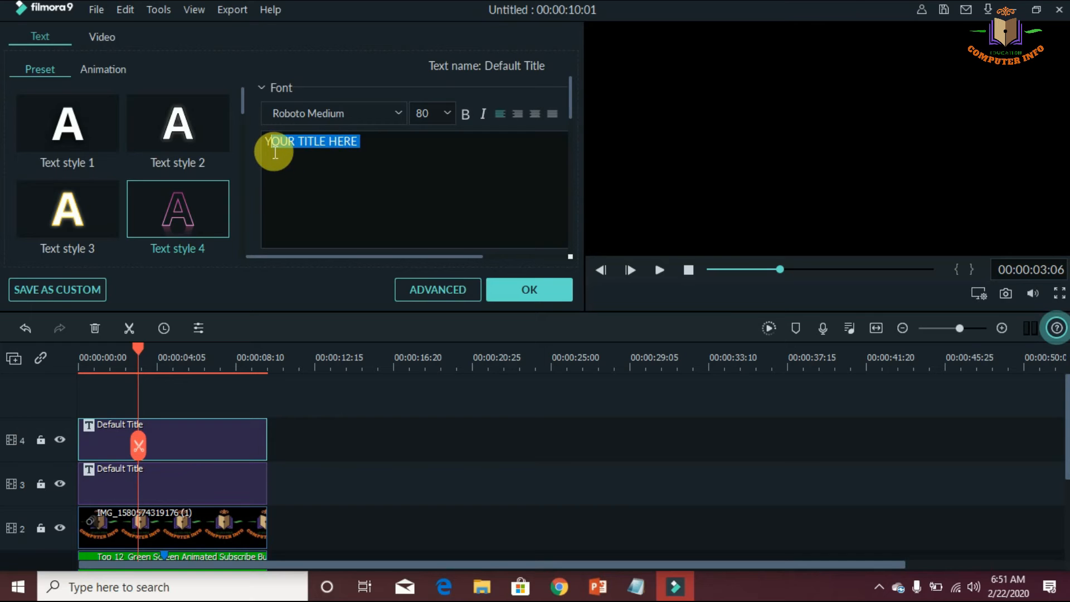
key("BackSpace")
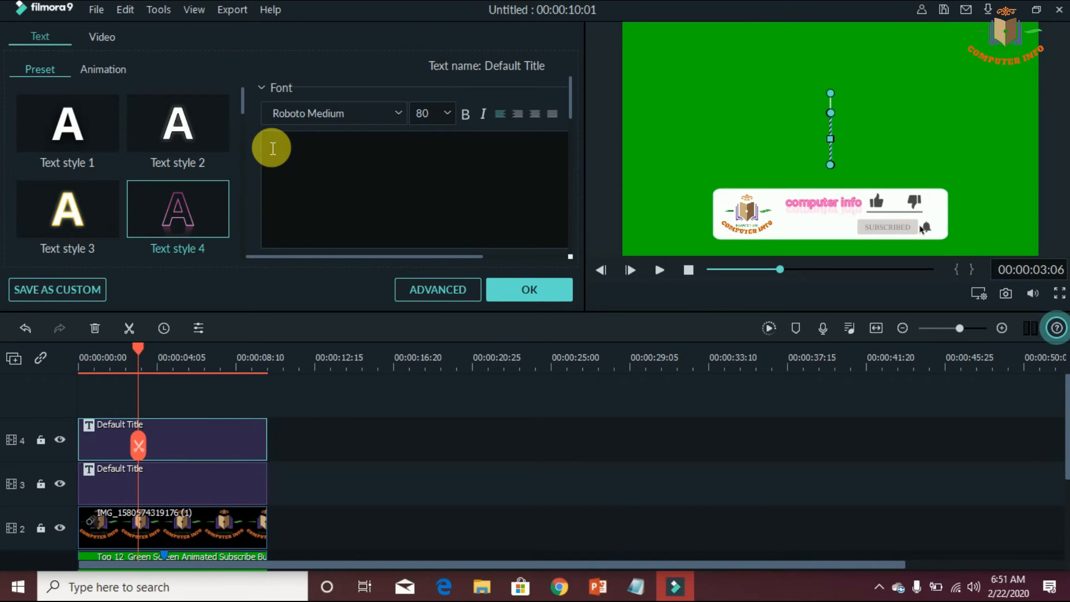
type("updates")
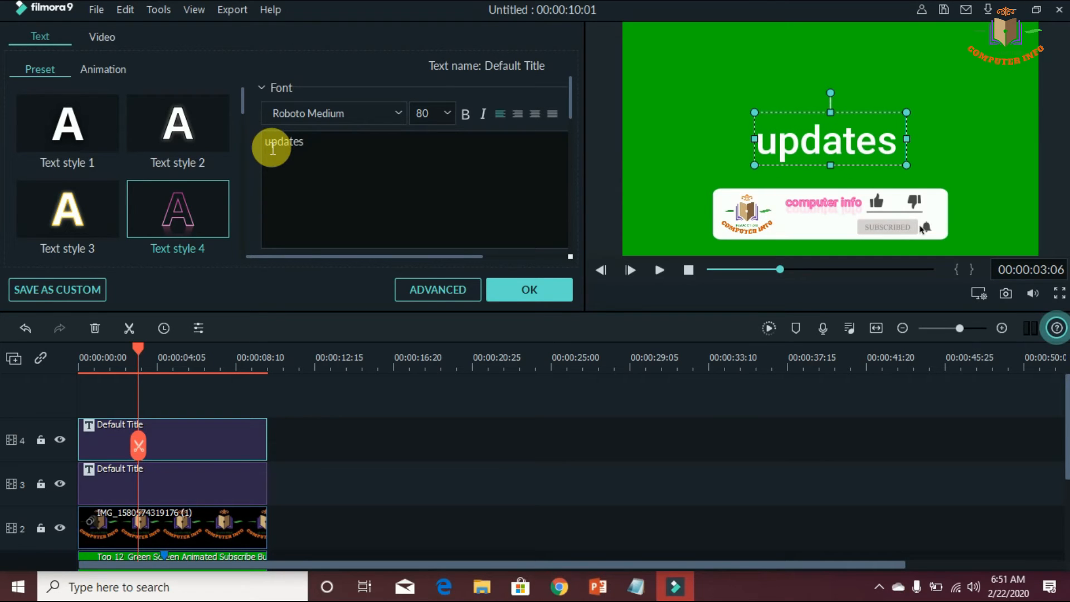
type(" and")
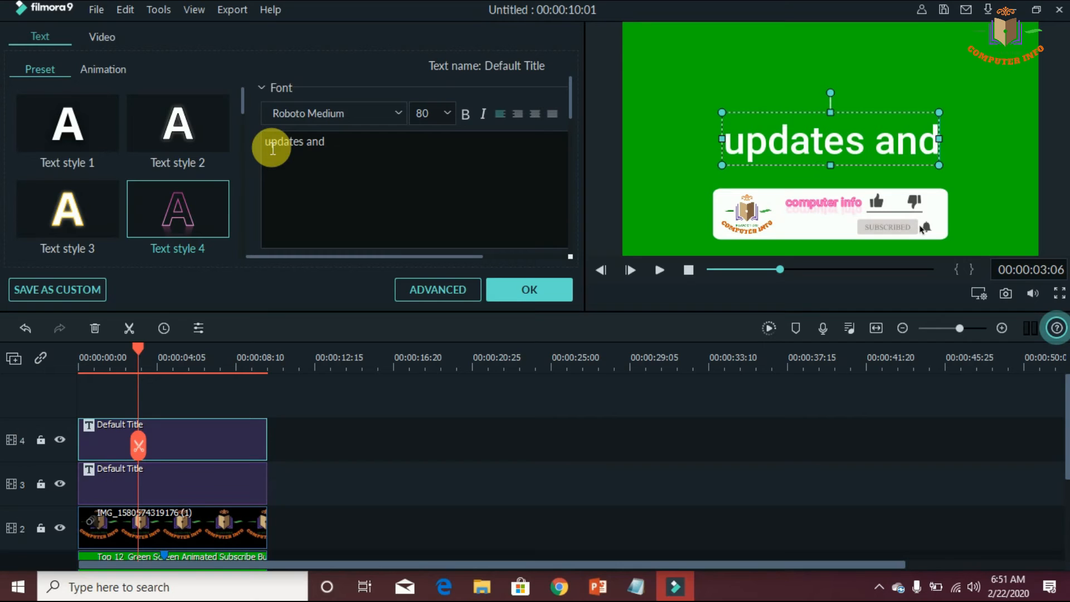
type(" more")
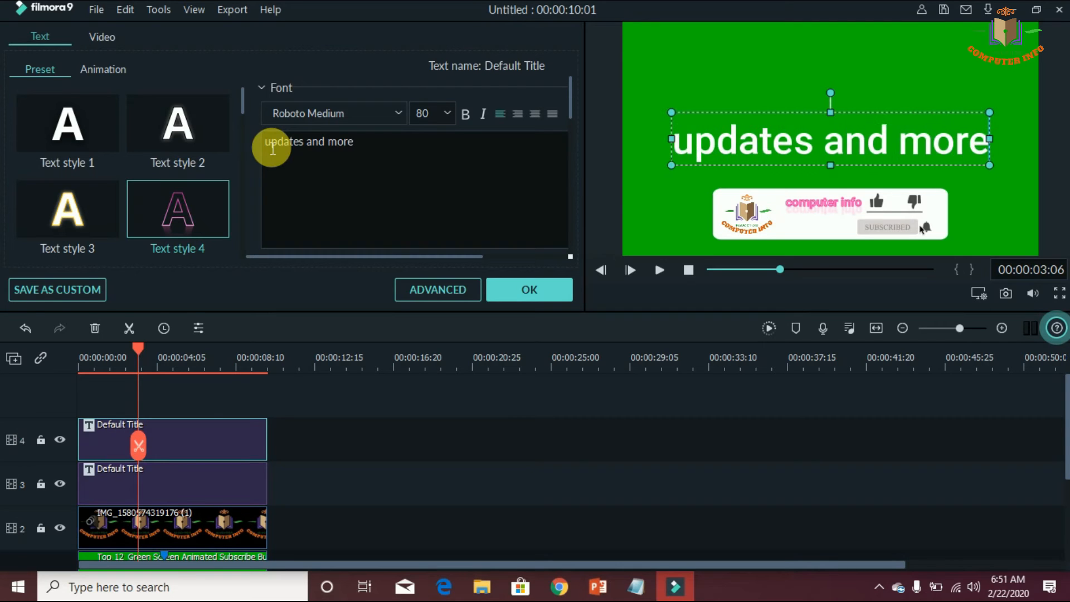
type(" ved")
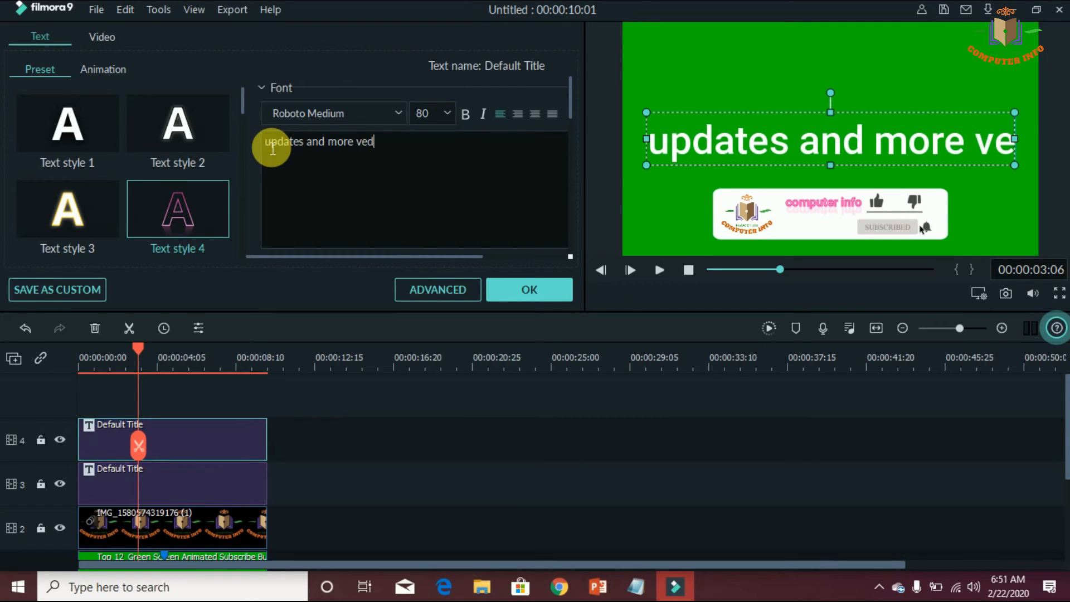
type("ios")
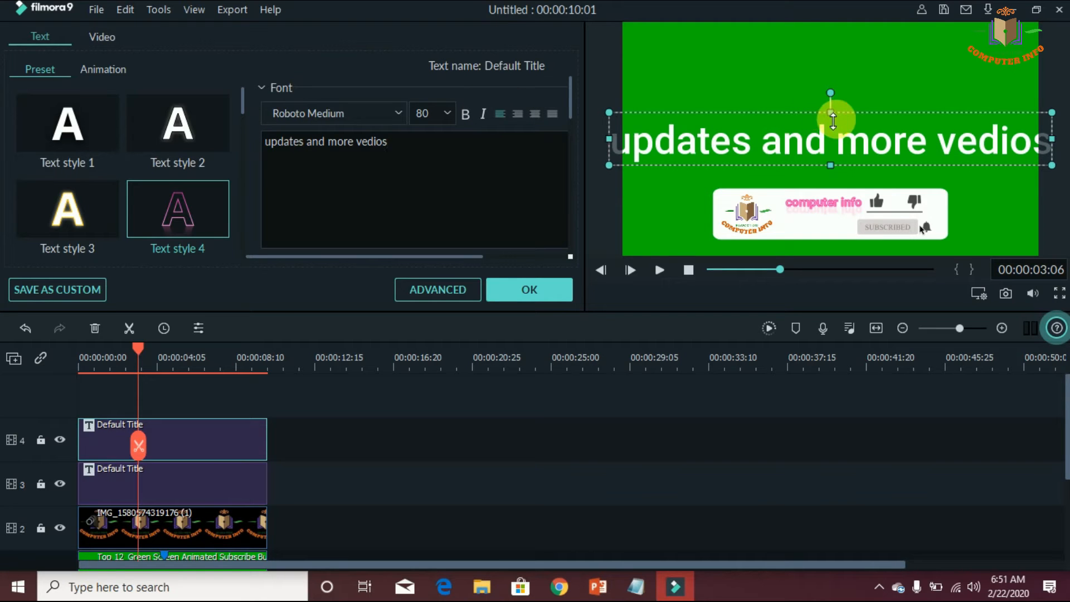
Shrink the "updates and more vedios" title and place it on the white banner just below the "computer info" text
left_click_drag(831, 119, 830, 135)
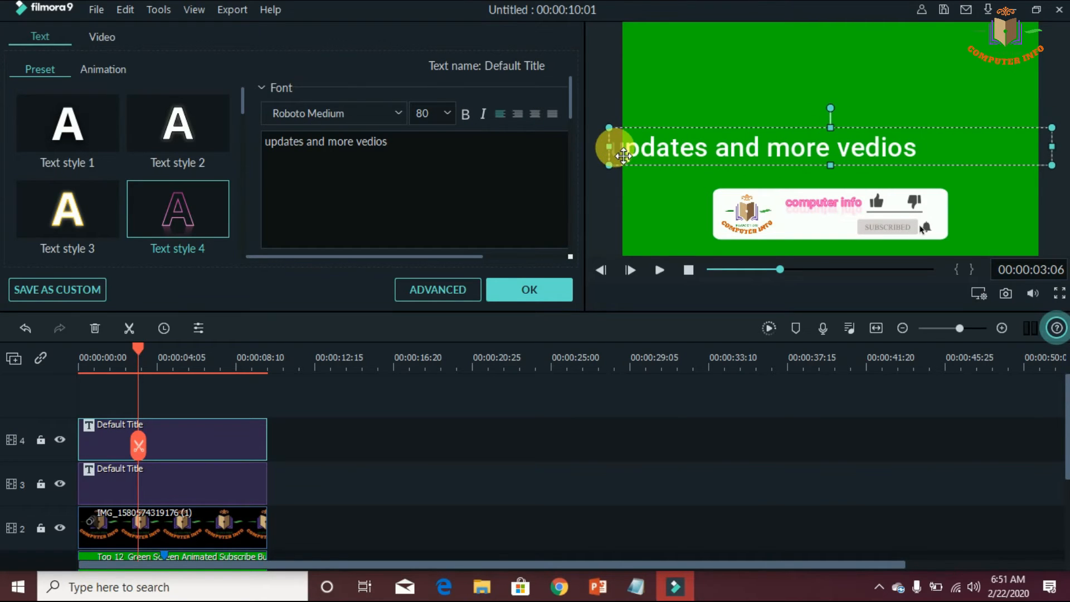
left_click_drag(616, 148, 821, 226)
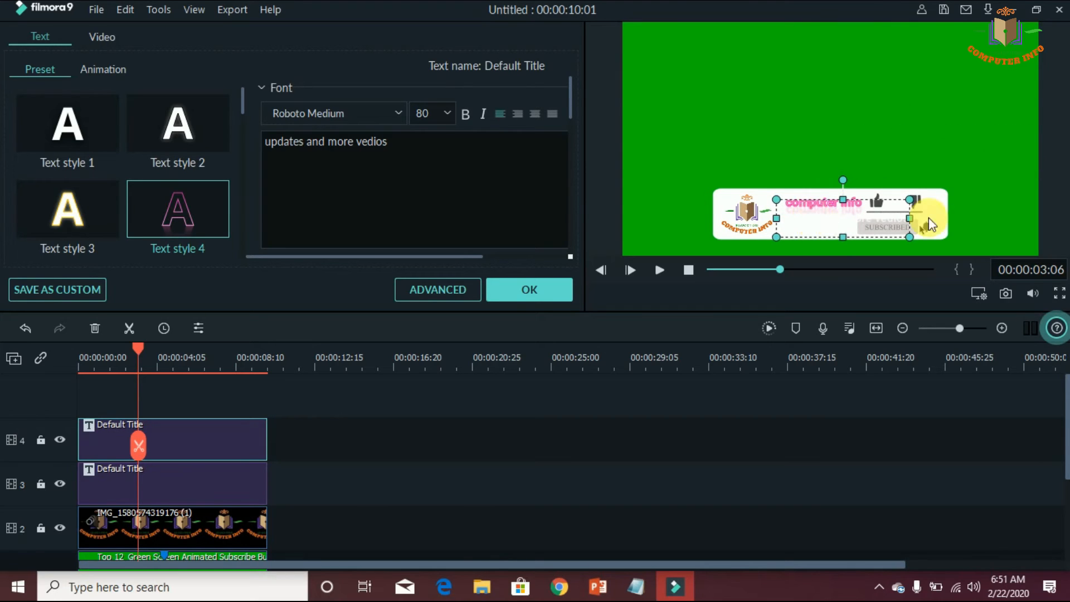
left_click_drag(910, 219, 896, 221)
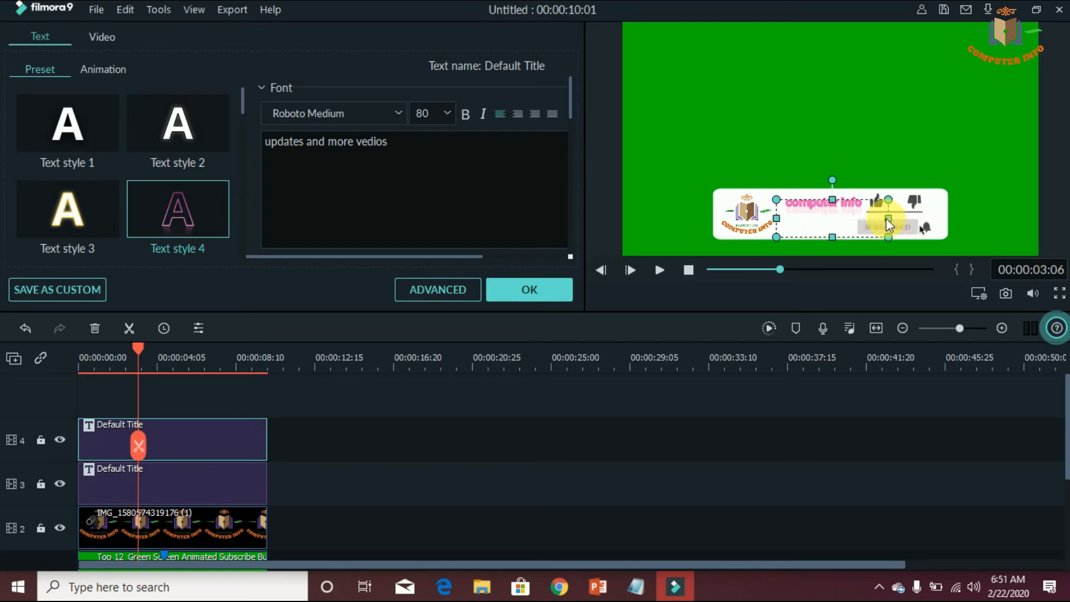
Try Text style 5 on the "updates and more vedios" title and settle on Text style 11
scroll(245, 162, "down", 2)
left_click(201, 200)
left_click(89, 134)
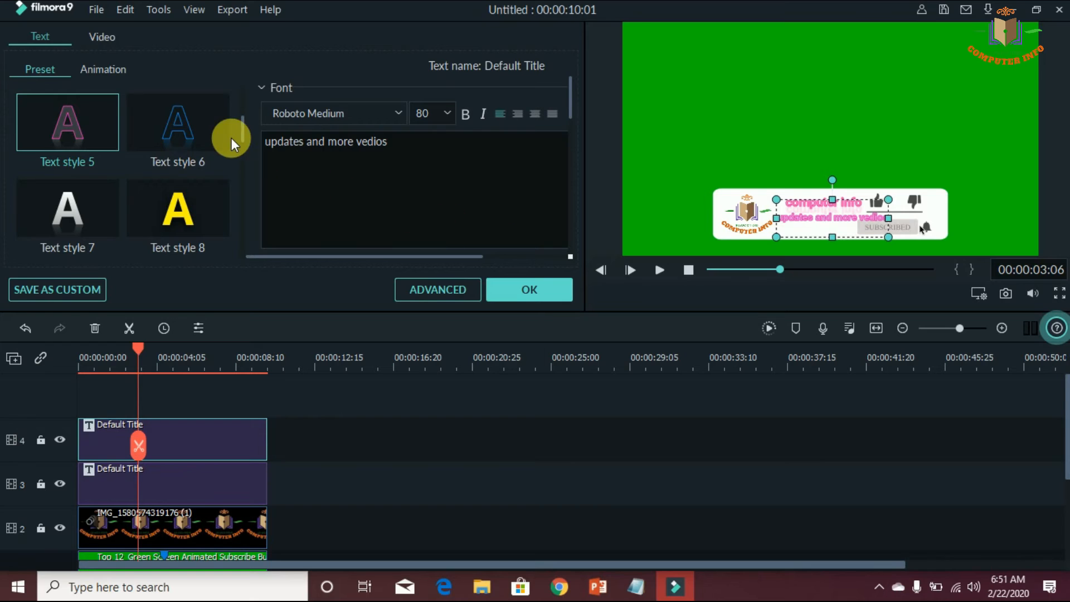
left_click_drag(242, 130, 245, 179)
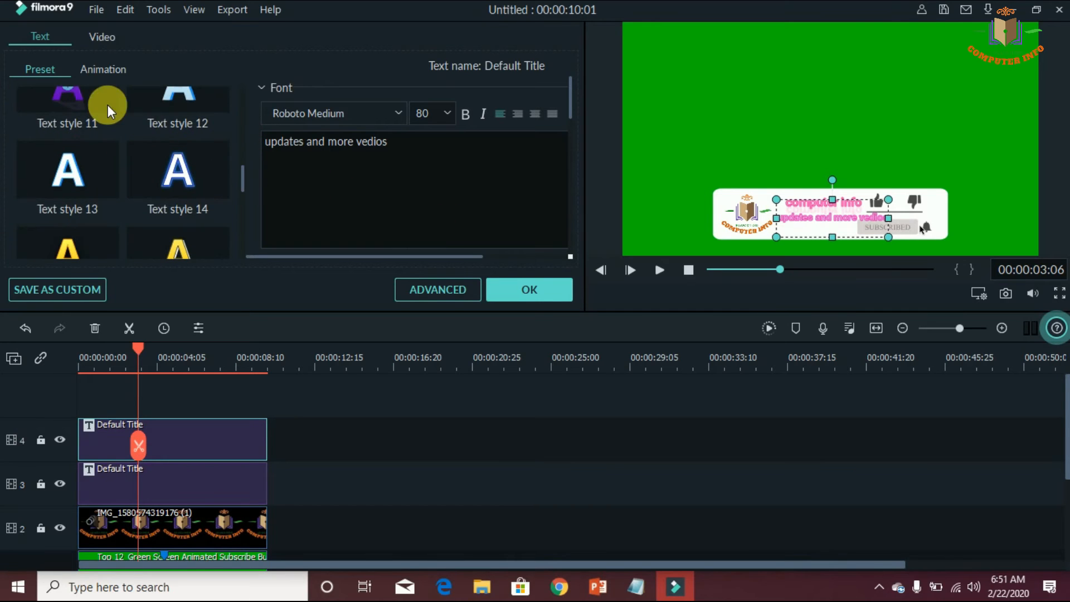
left_click(92, 100)
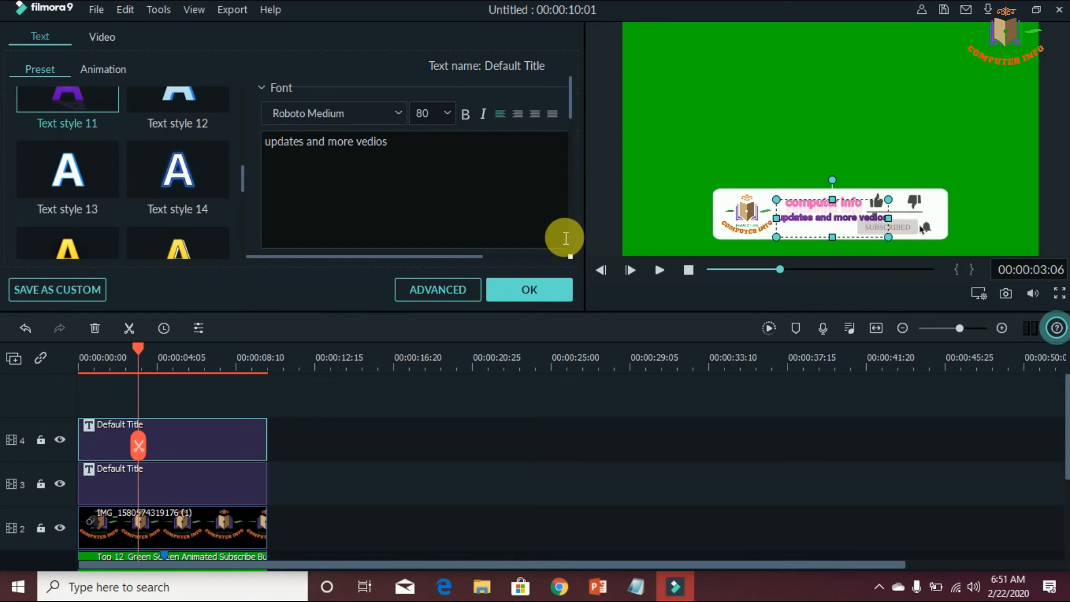
Narrow the "updates and more vedios" title from both sides to fit between the logo and the subscribe button, and confirm the edit
left_click_drag(891, 219, 858, 220)
left_click_drag(776, 219, 821, 228)
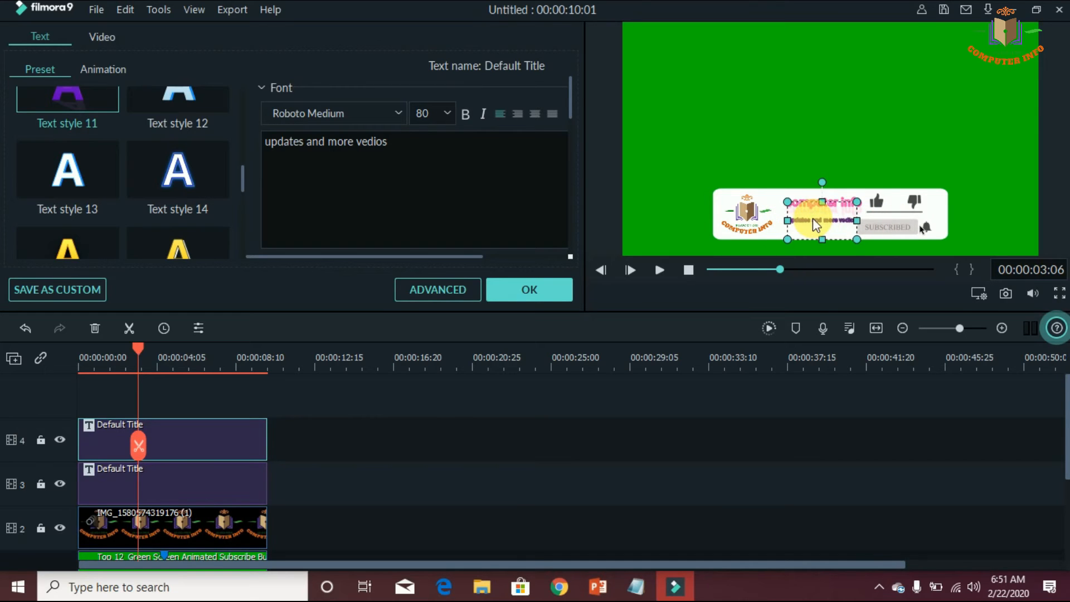
left_click(538, 289)
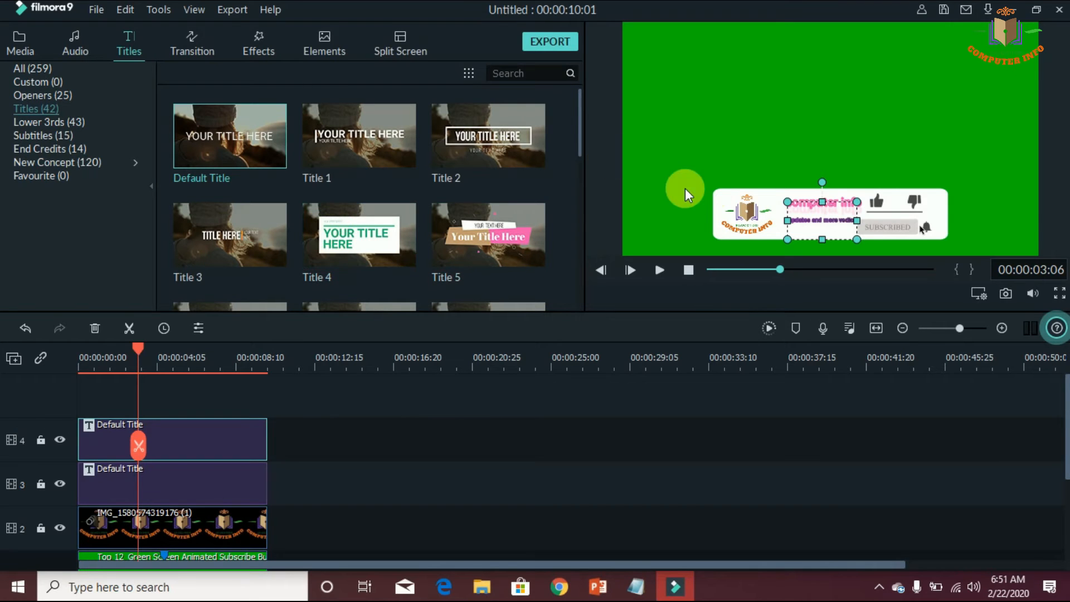
Apply the Fade Zoom In animation to the "updates and more vedios" title
left_click(822, 229)
double_click(822, 228)
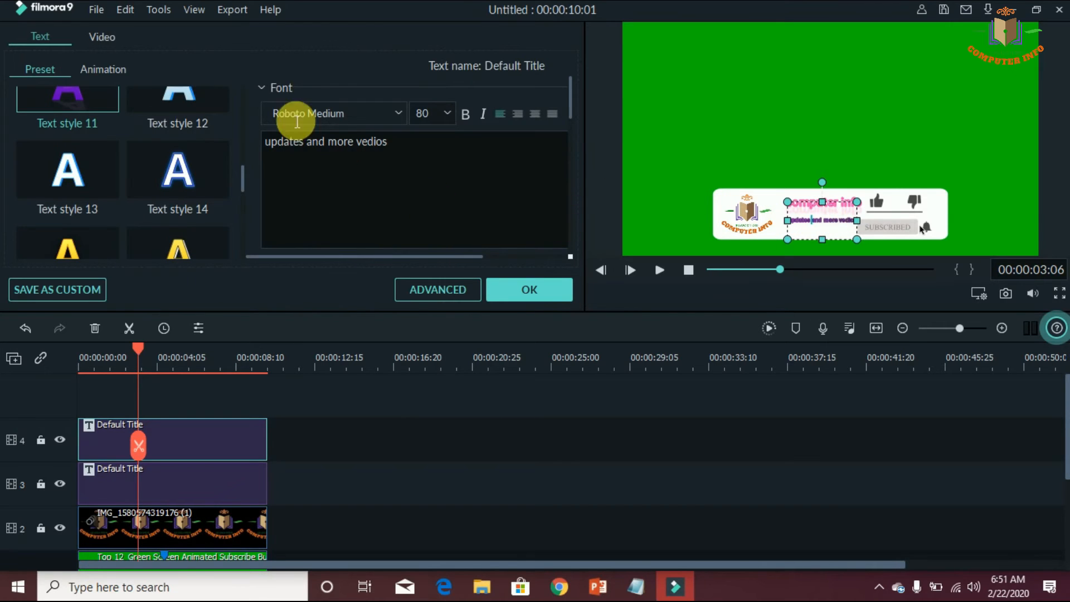
left_click(104, 68)
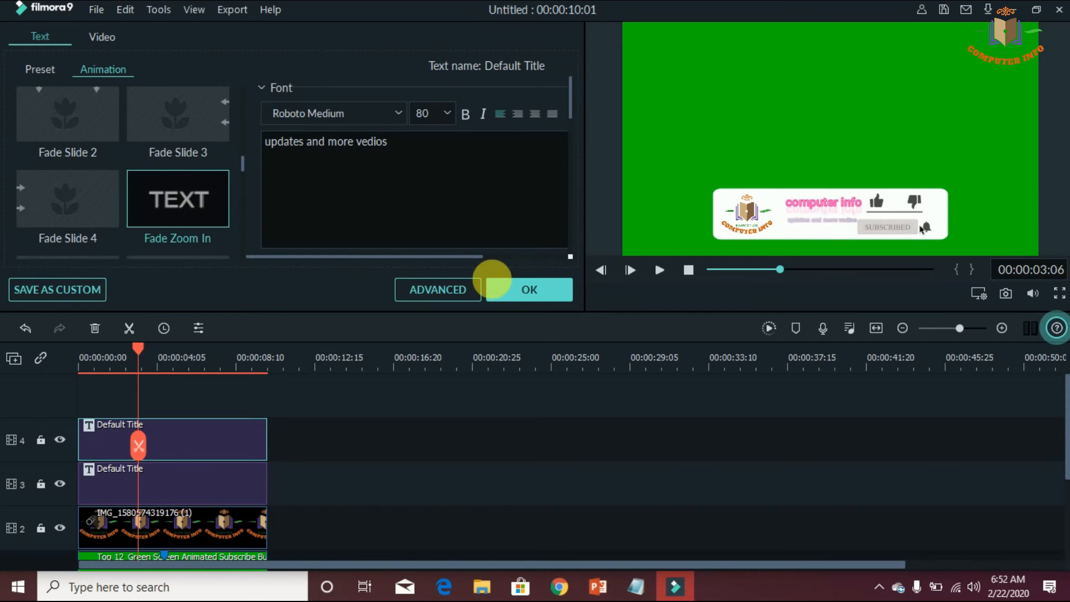
left_click(504, 284)
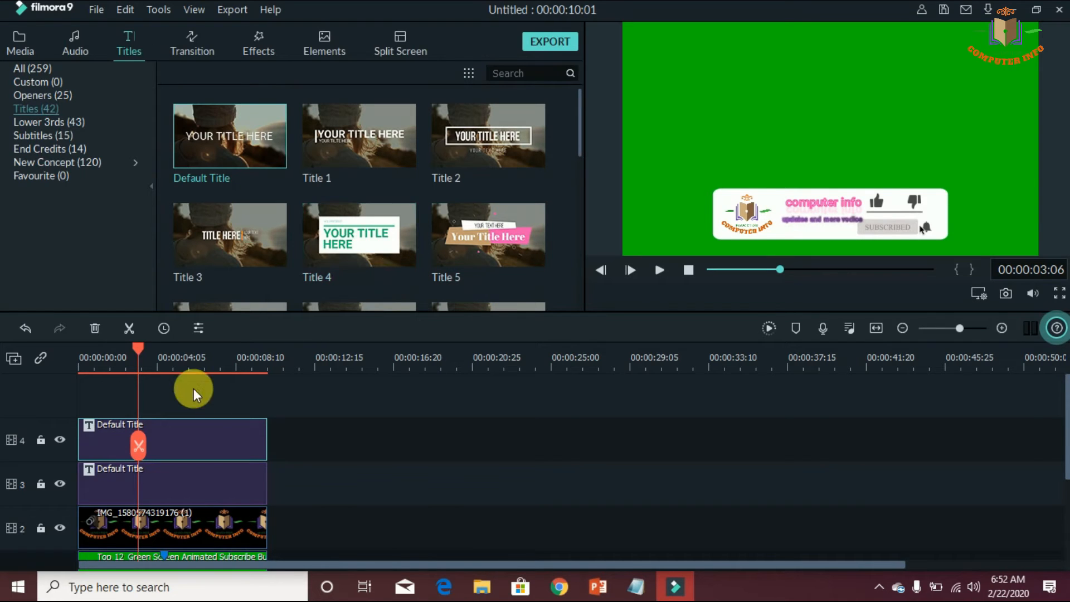
Play the finished animation from the beginning to check both titles, replay it, and pause at 00:00:08:09
left_click_drag(140, 346, 66, 349)
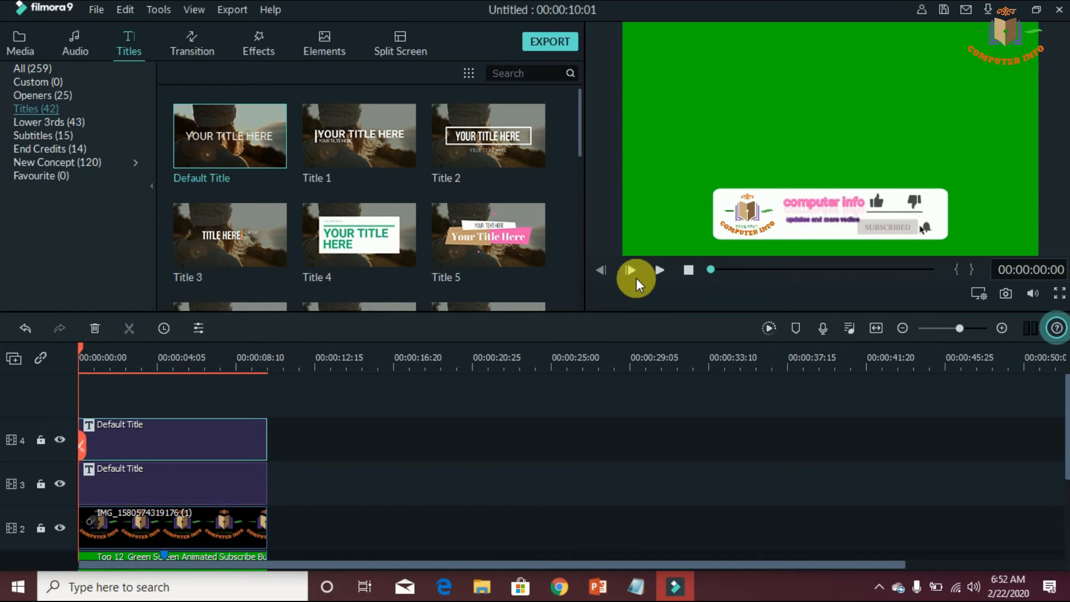
left_click(664, 271)
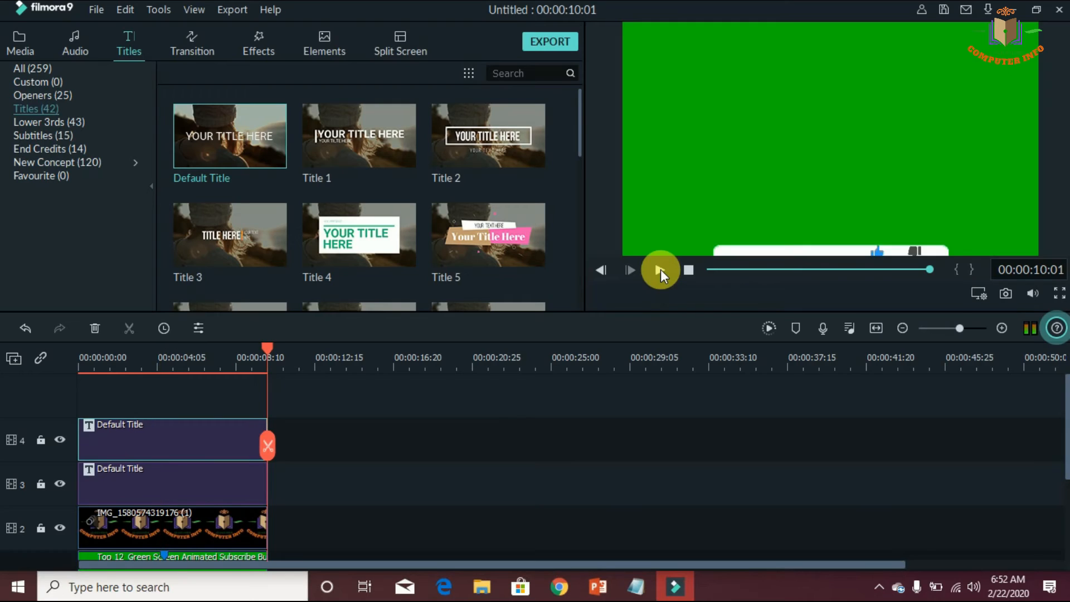
left_click(661, 269)
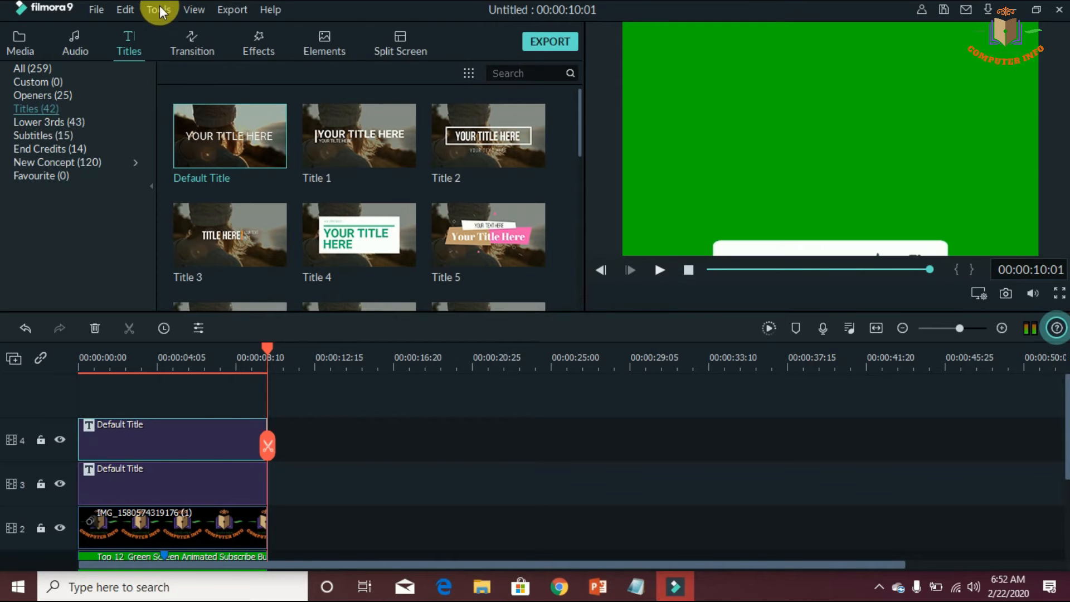
left_click(229, 10)
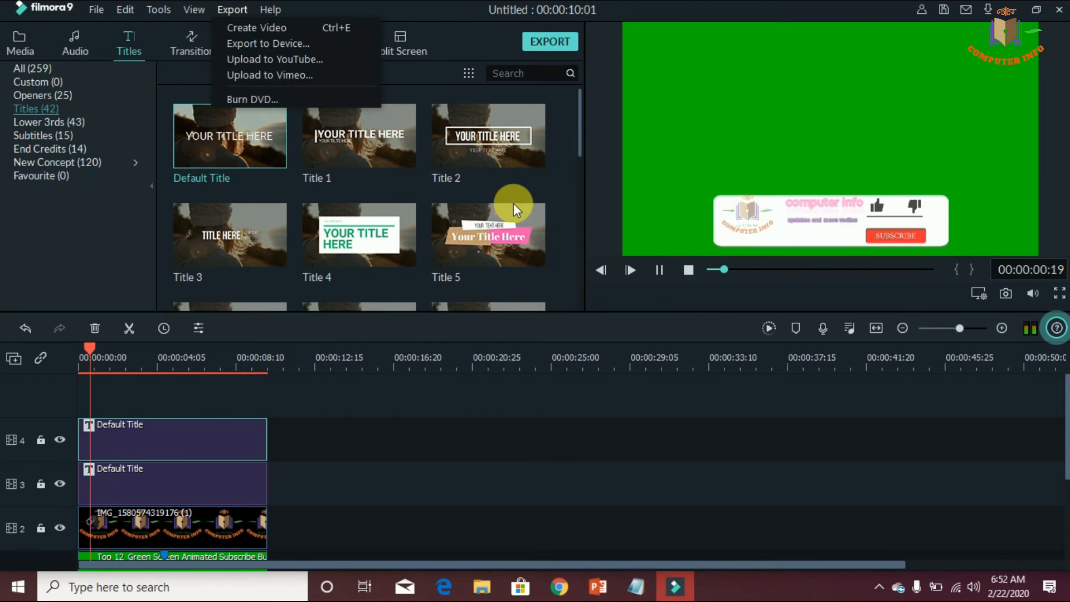
left_click(660, 271)
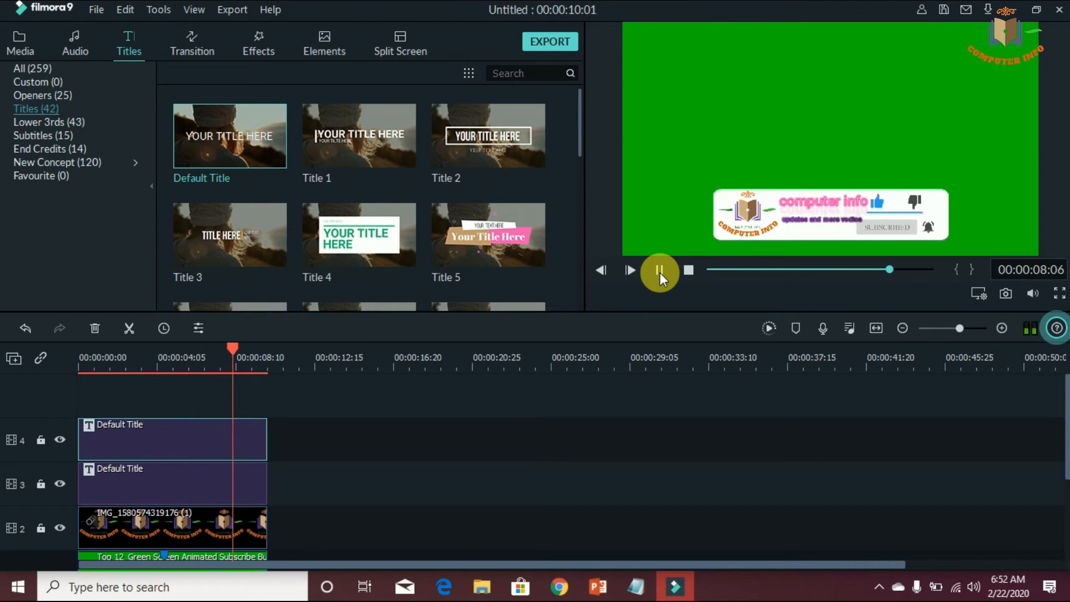
left_click(660, 272)
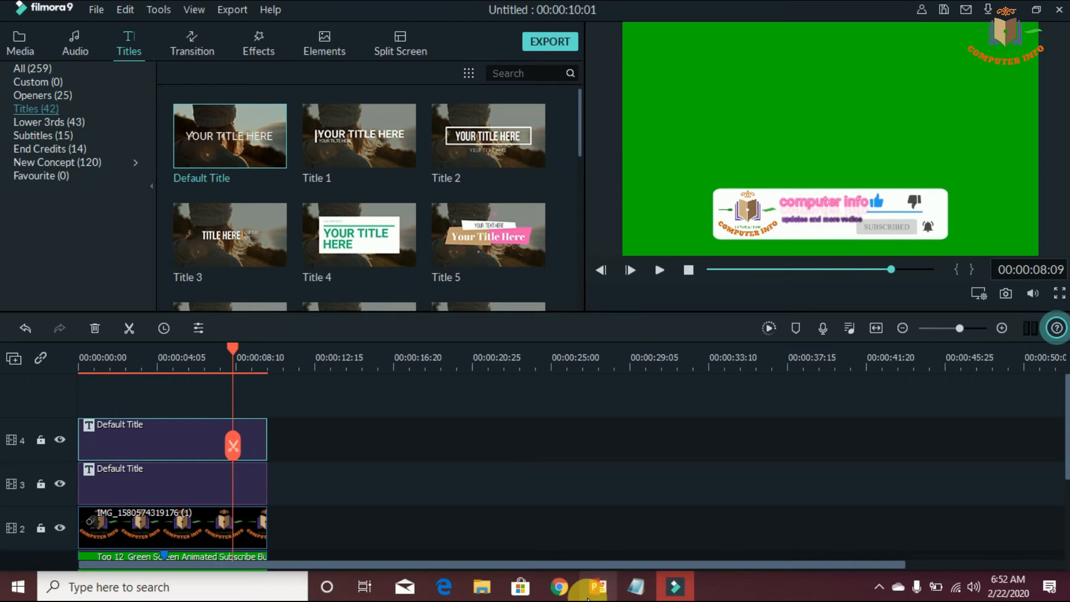
Switch to Notepad, add "save vedios" at the end of the notes, and return to Filmora9
left_click(634, 595)
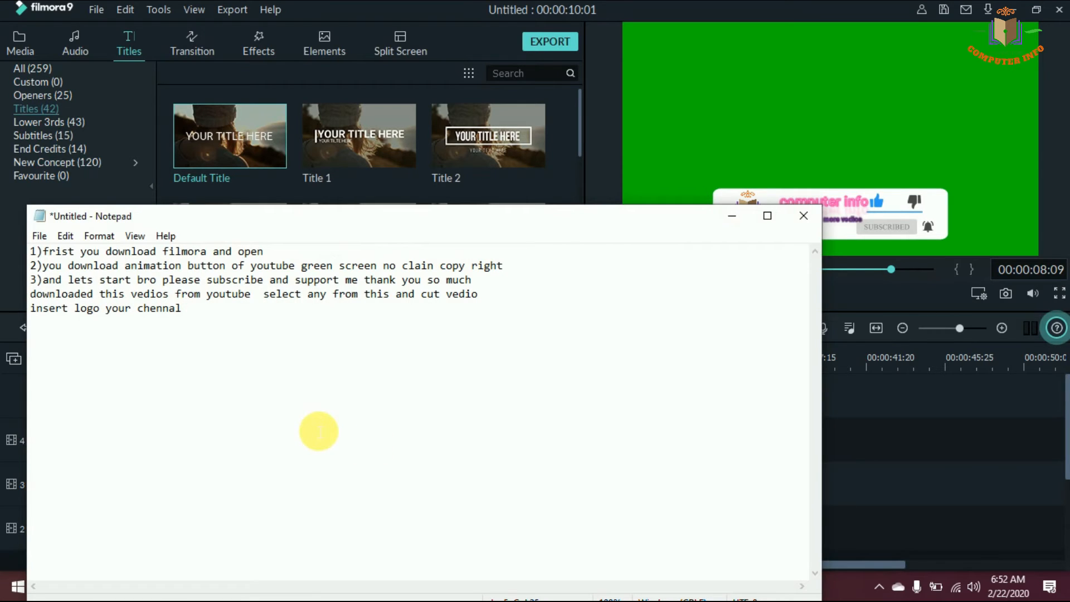
type("save")
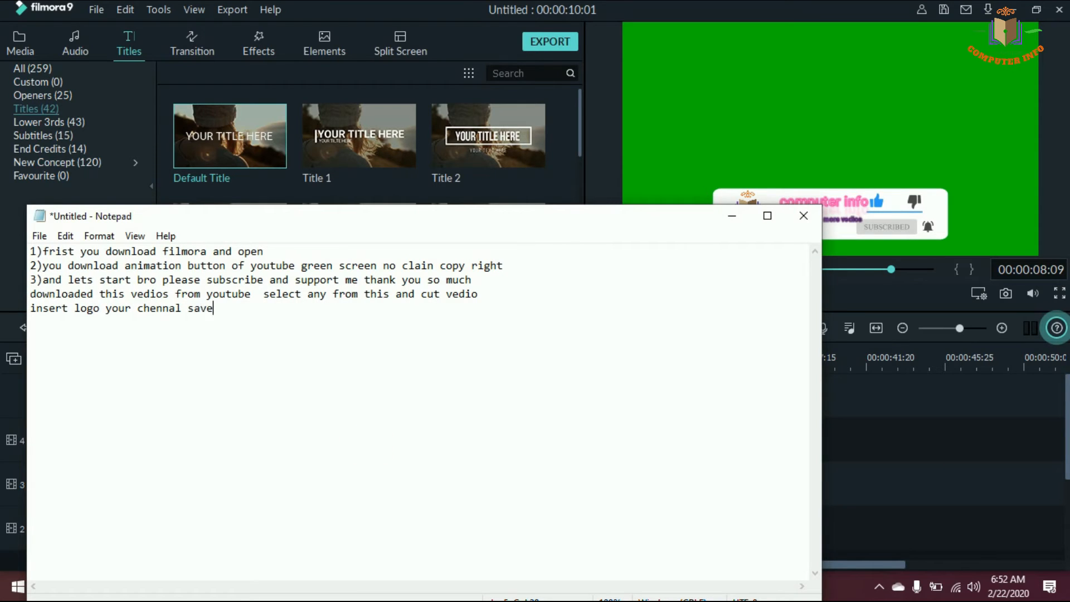
type(" vedios")
left_click(737, 220)
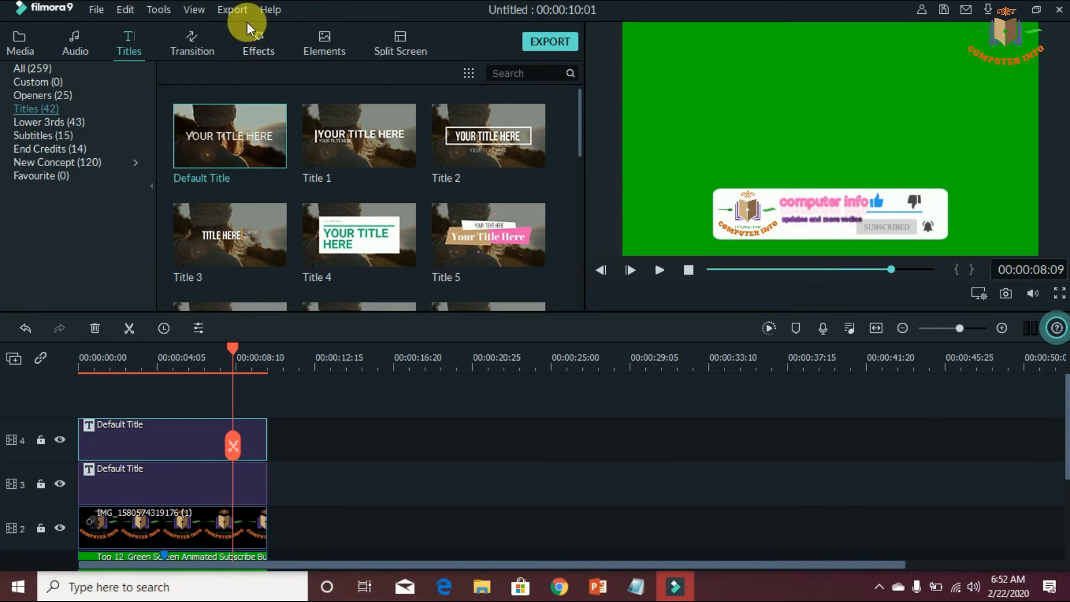
Set up a local MP4 export of the project and name the file "sub"
left_click(232, 9)
left_click(262, 39)
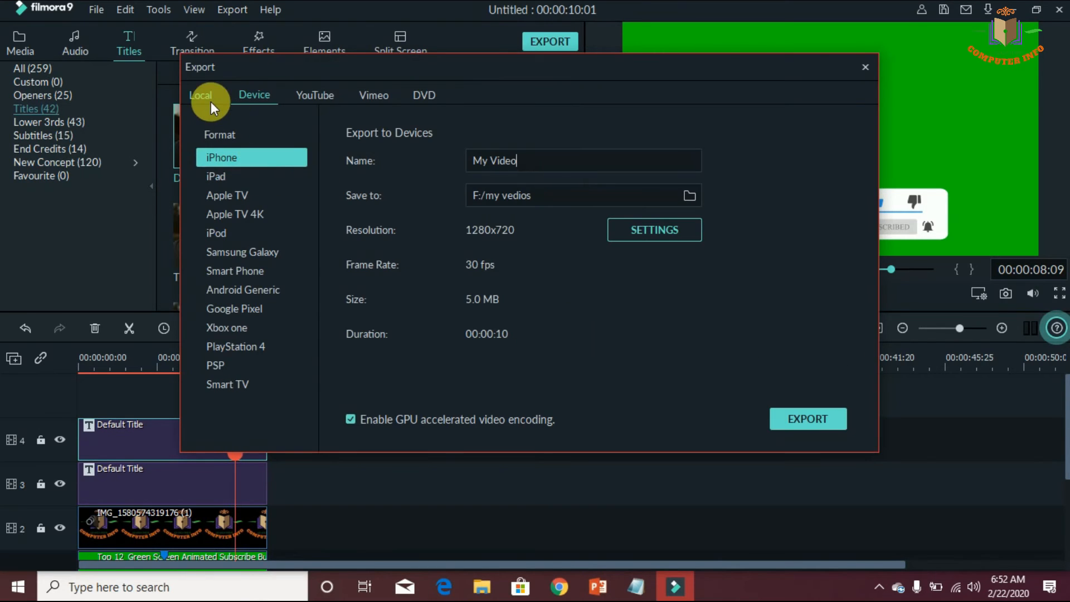
left_click(210, 98)
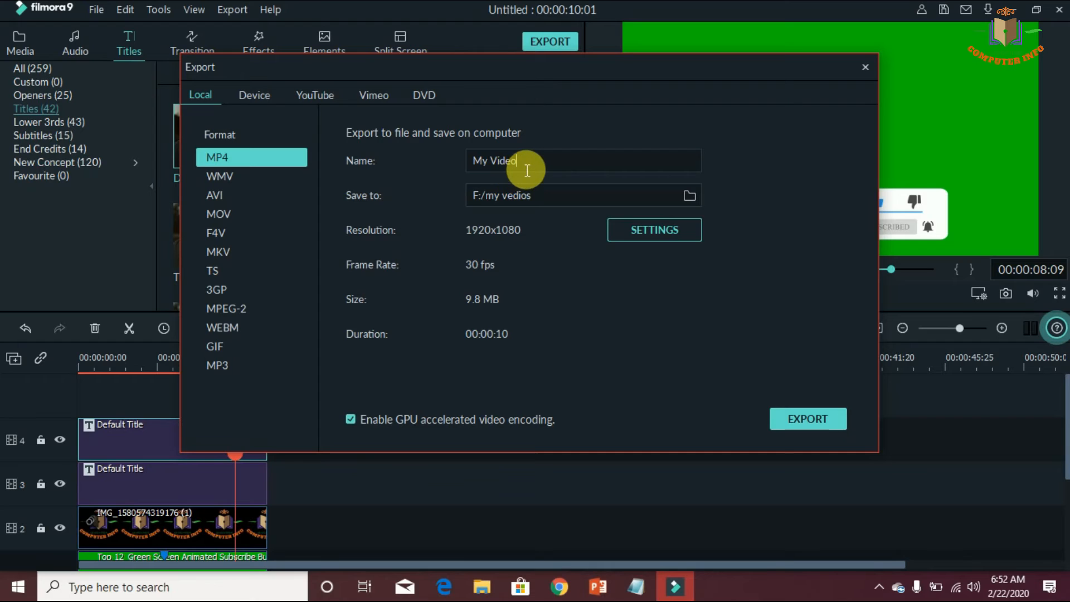
left_click_drag(527, 170, 483, 165)
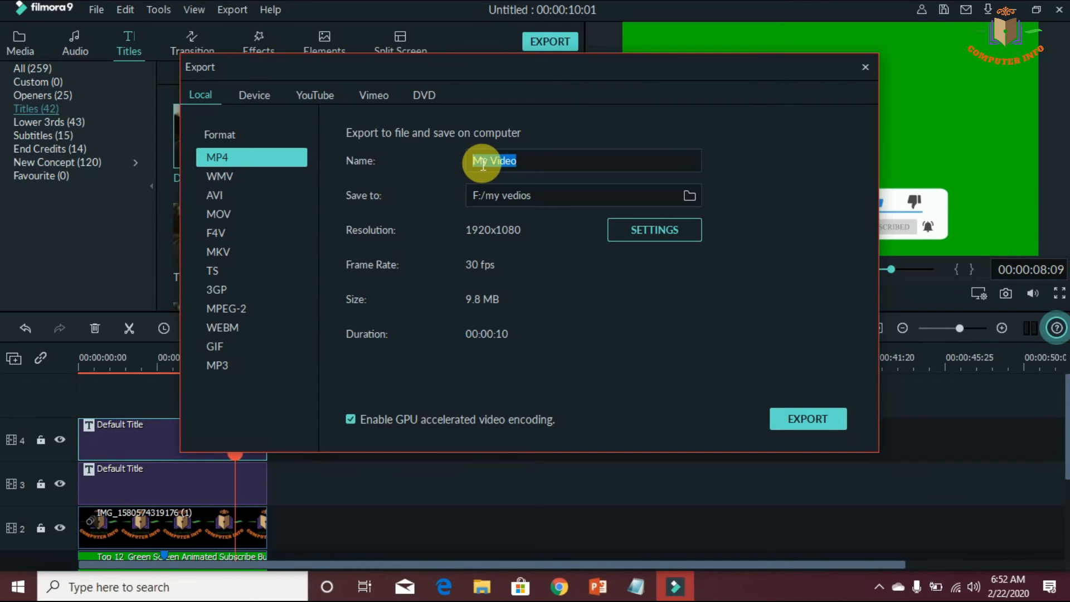
key("BackSpace")
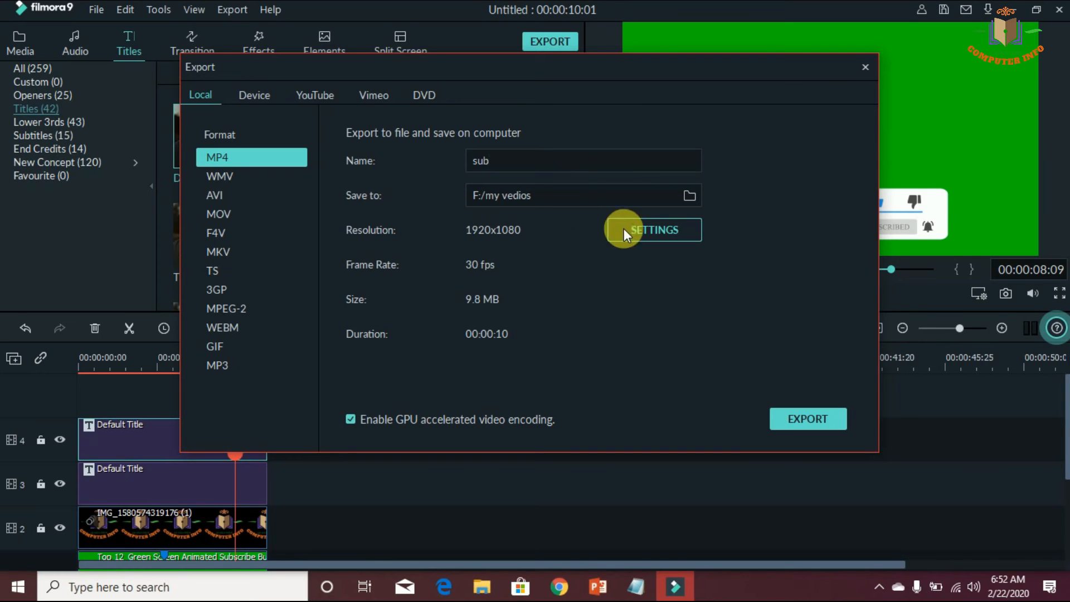
Set the export's save location to the Desktop folder
left_click(687, 193)
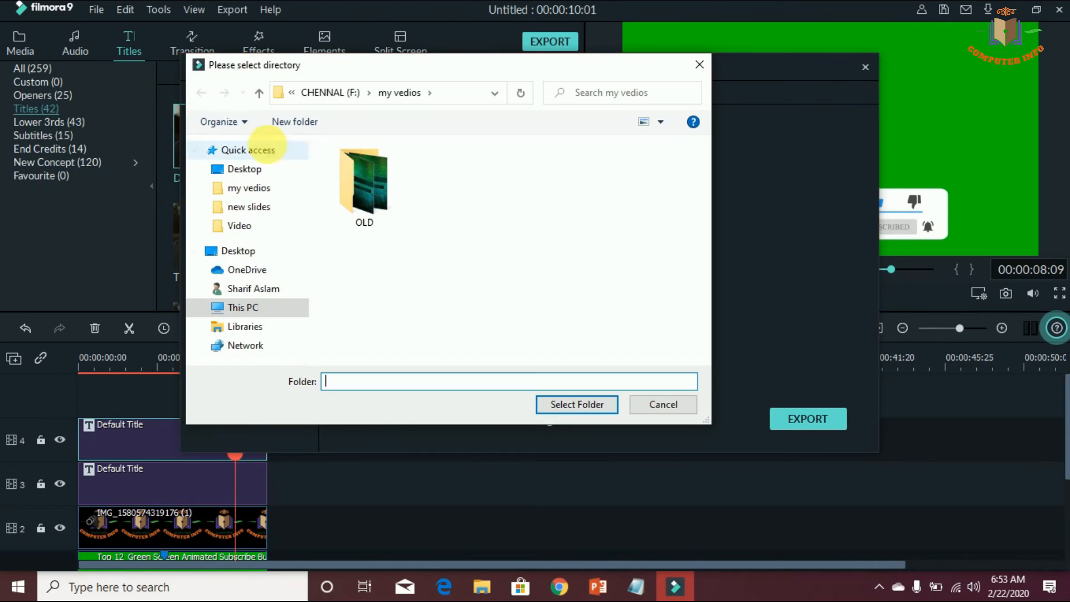
left_click(248, 181)
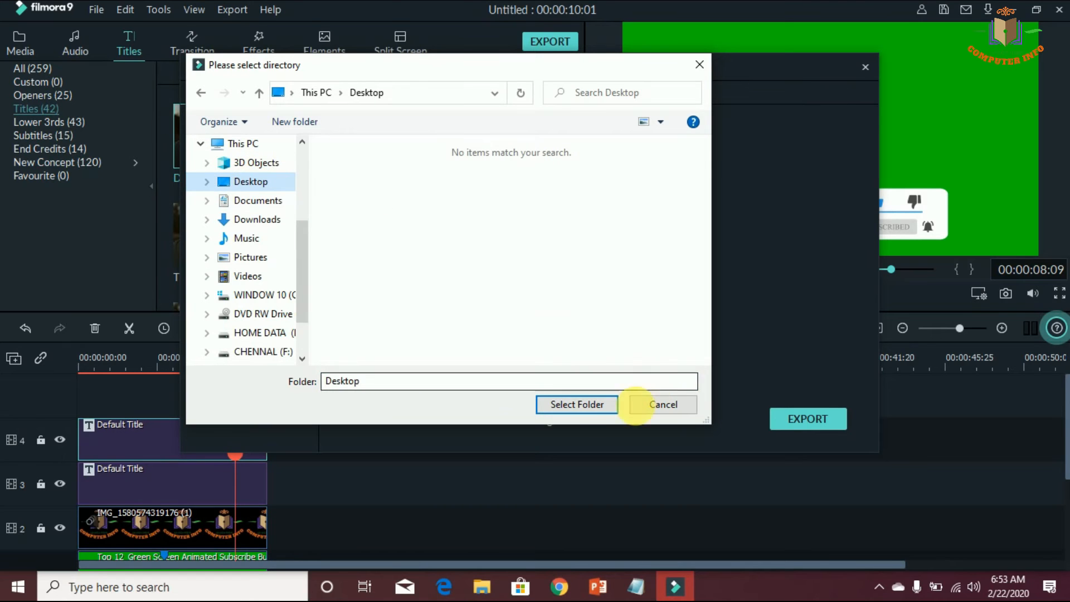
left_click(573, 405)
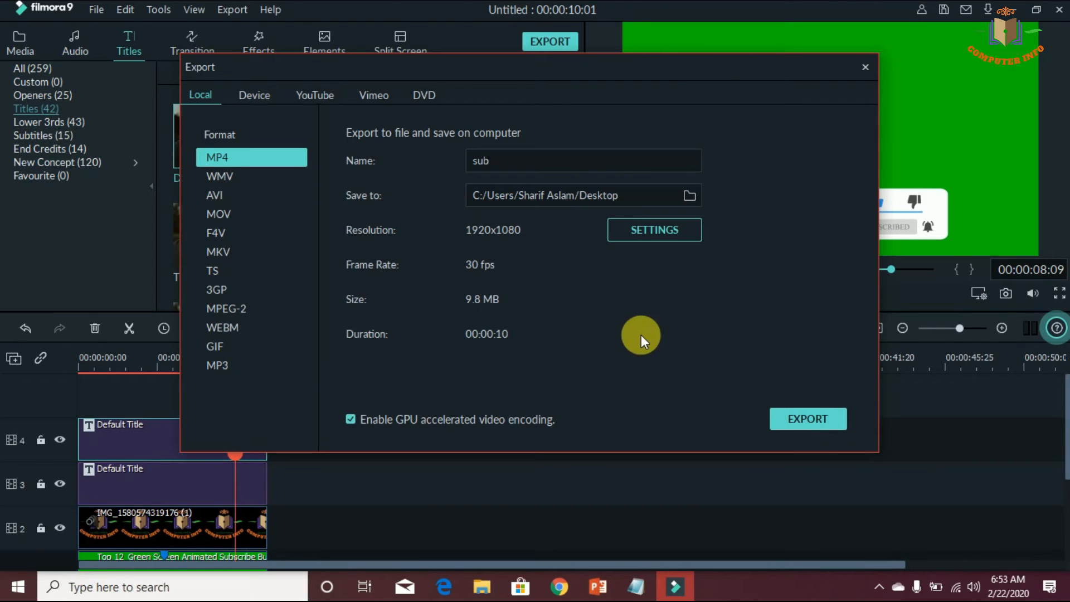
Export the project as sub.mp4 and close the export progress window when rendering is done
left_click(805, 418)
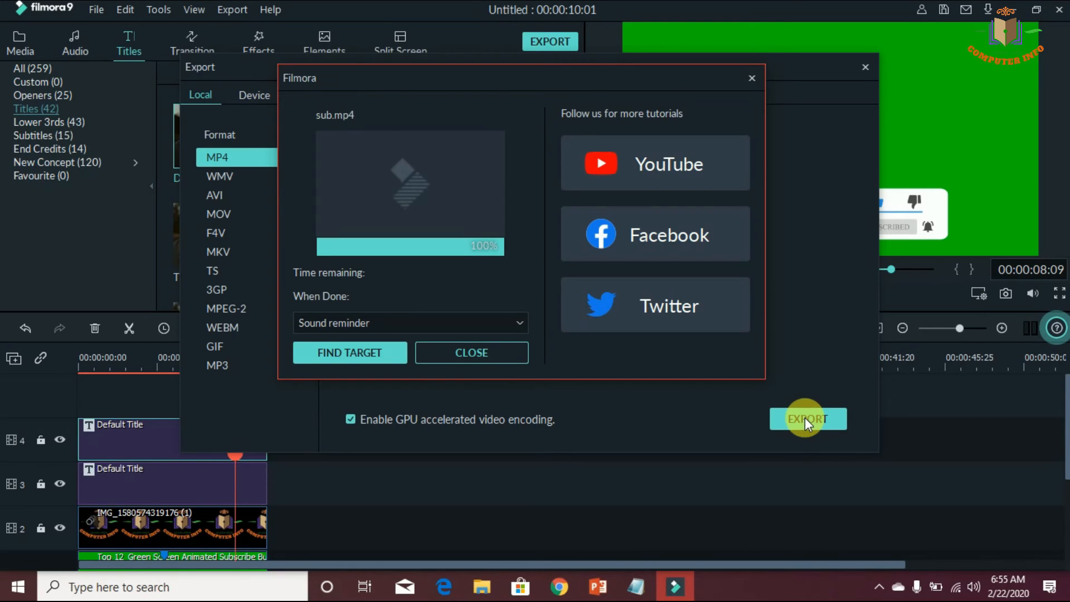
left_click(499, 359)
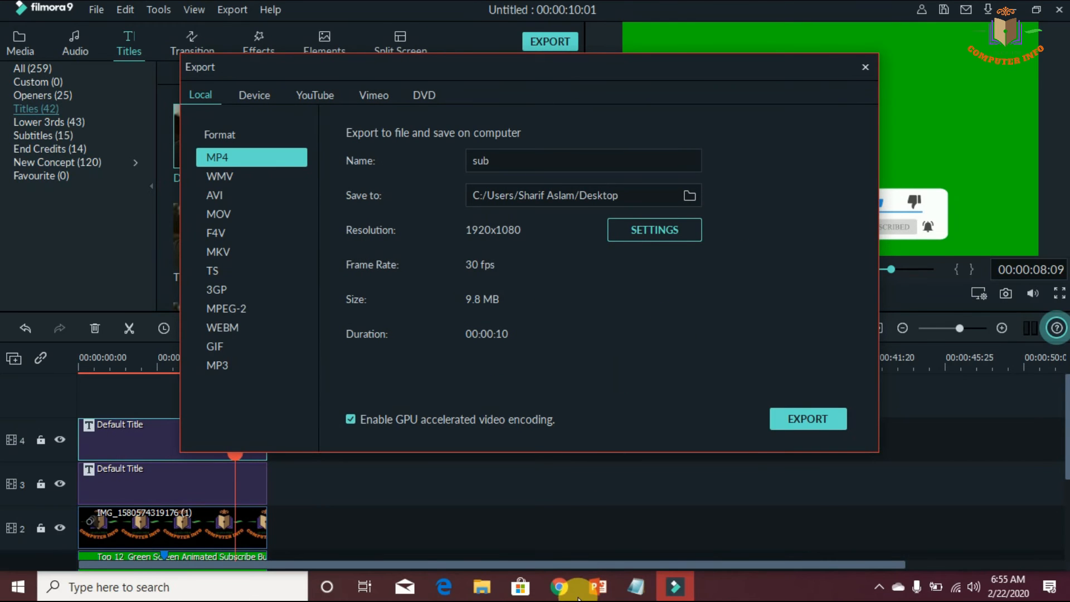
Switch to Notepad, add the new line "this all things delet from filmora", and return to Filmora9
left_click(636, 586)
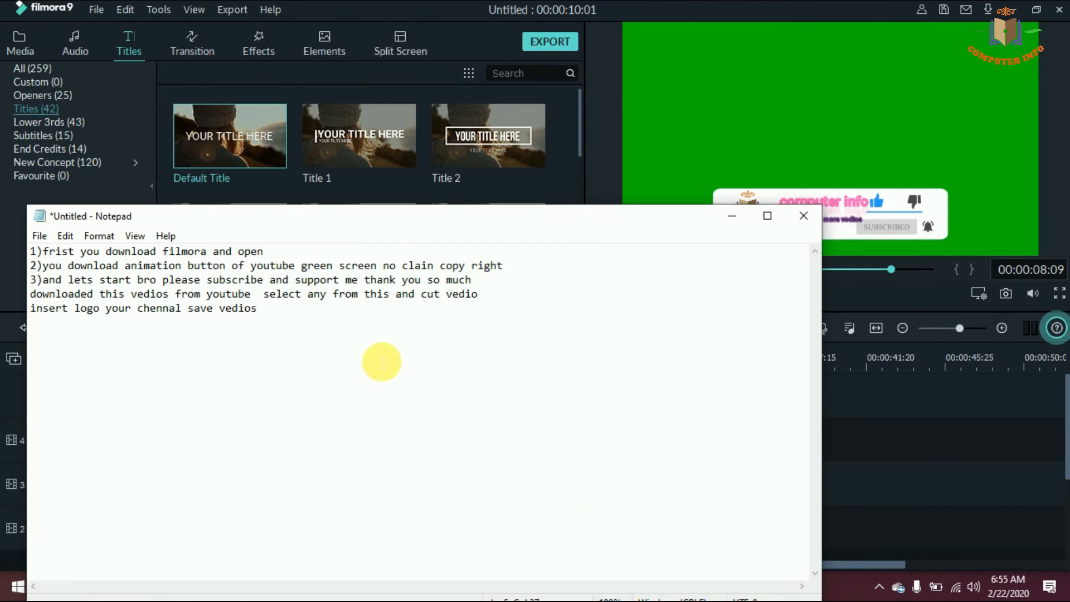
key("Return")
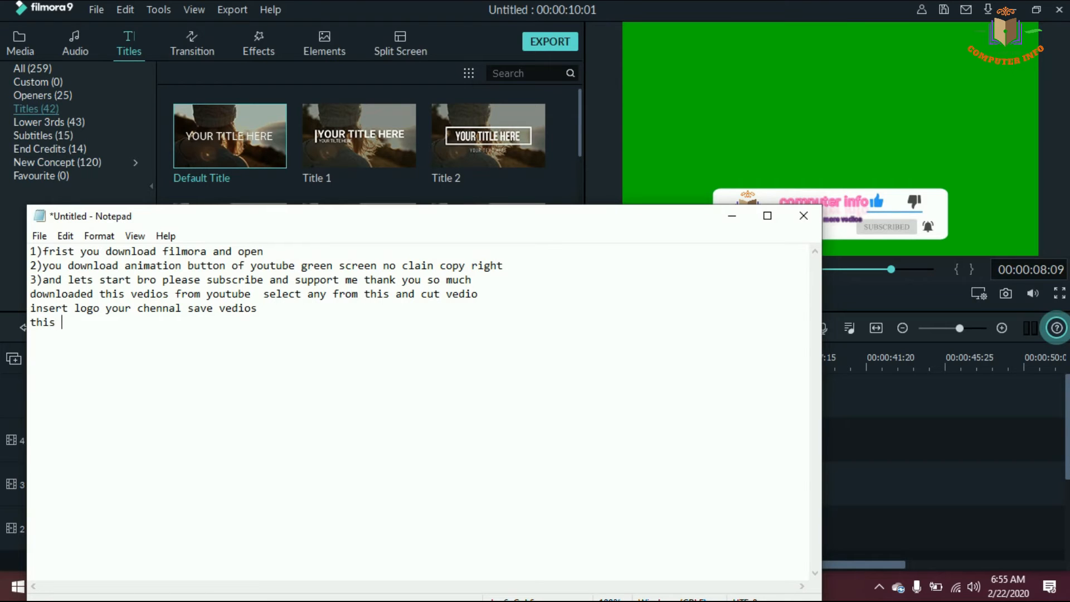
type("this all t")
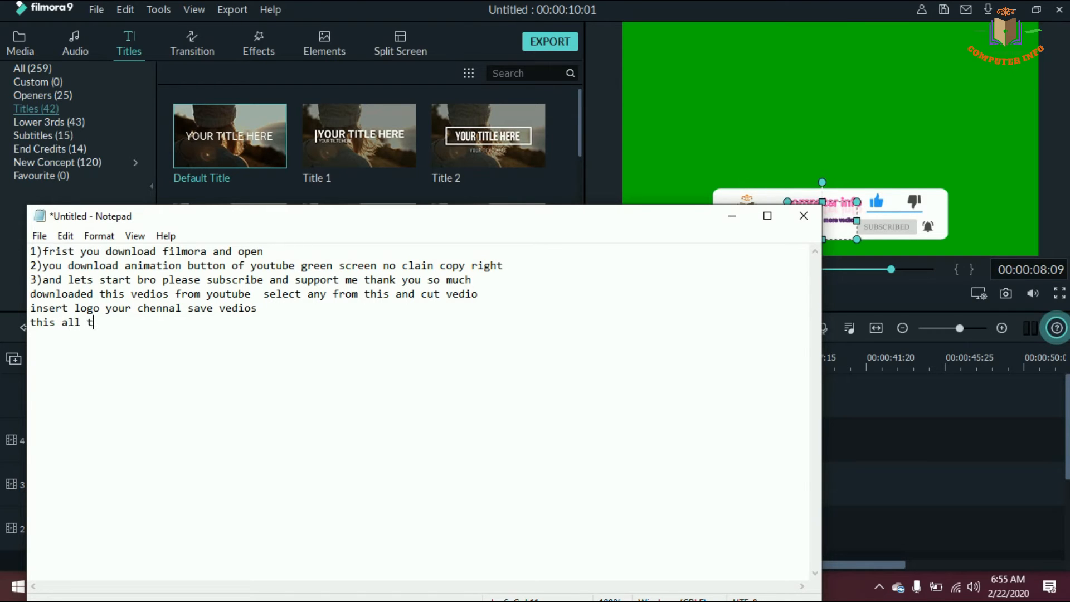
type("hings delet from filmora")
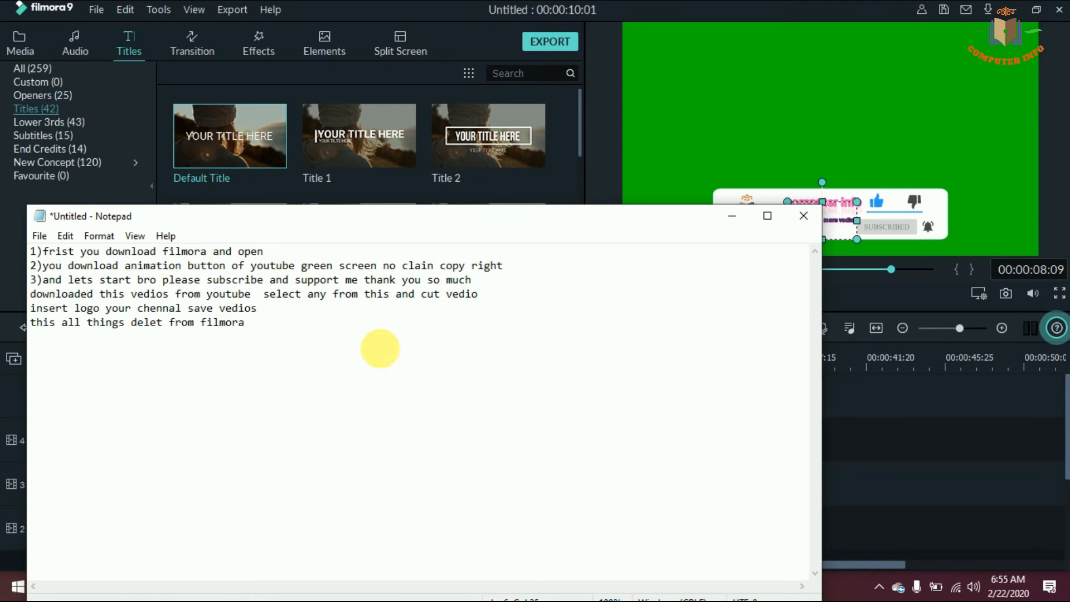
left_click(732, 215)
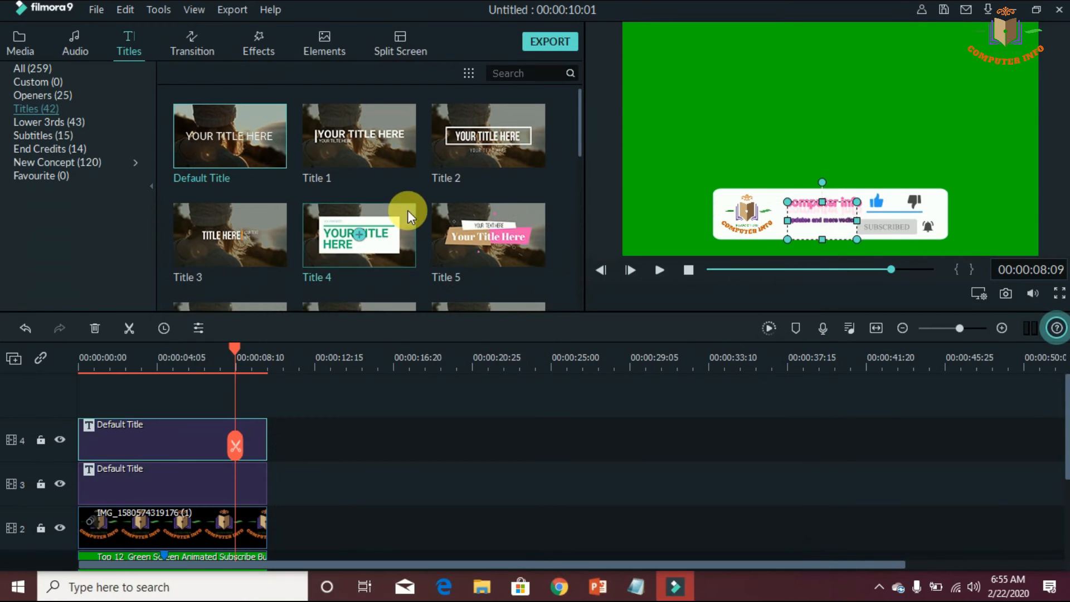
Delete the logo image and the Top 12 Green Screen video from the project media, including their timeline clips
left_click(21, 42)
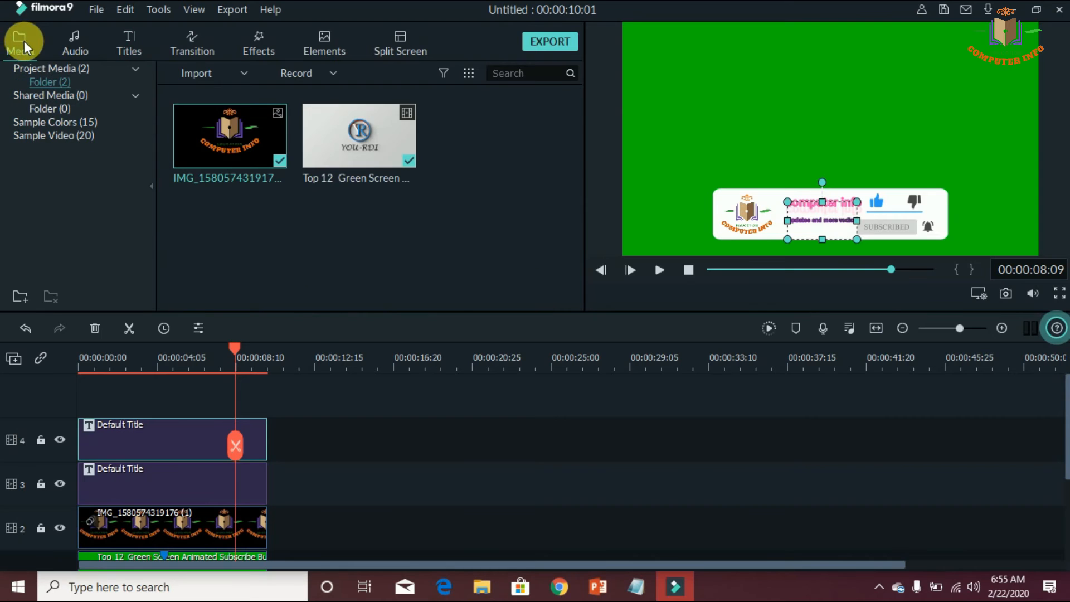
right_click(239, 135)
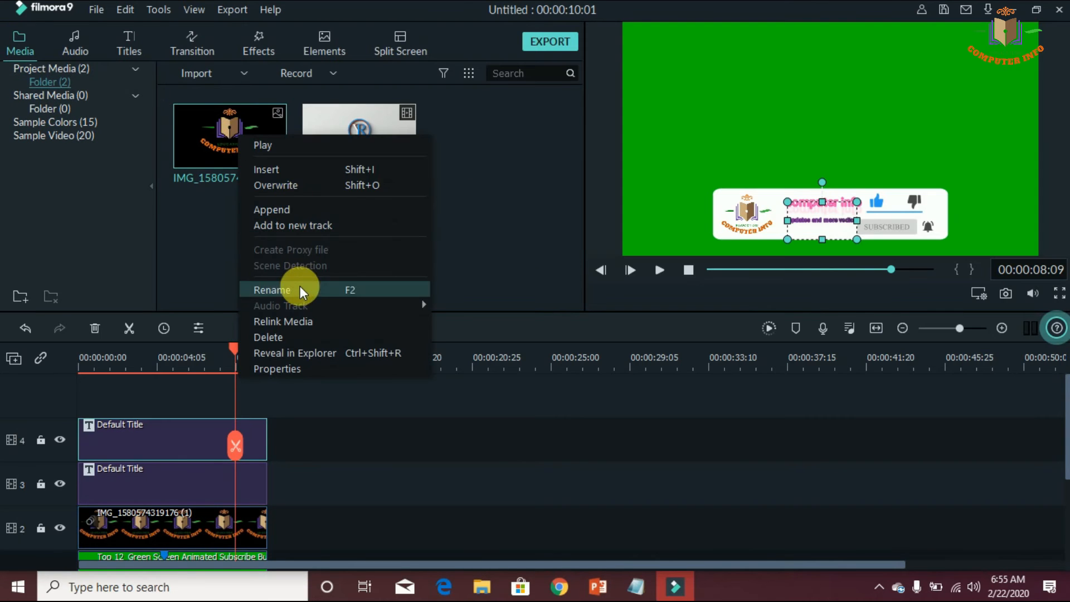
left_click(295, 334)
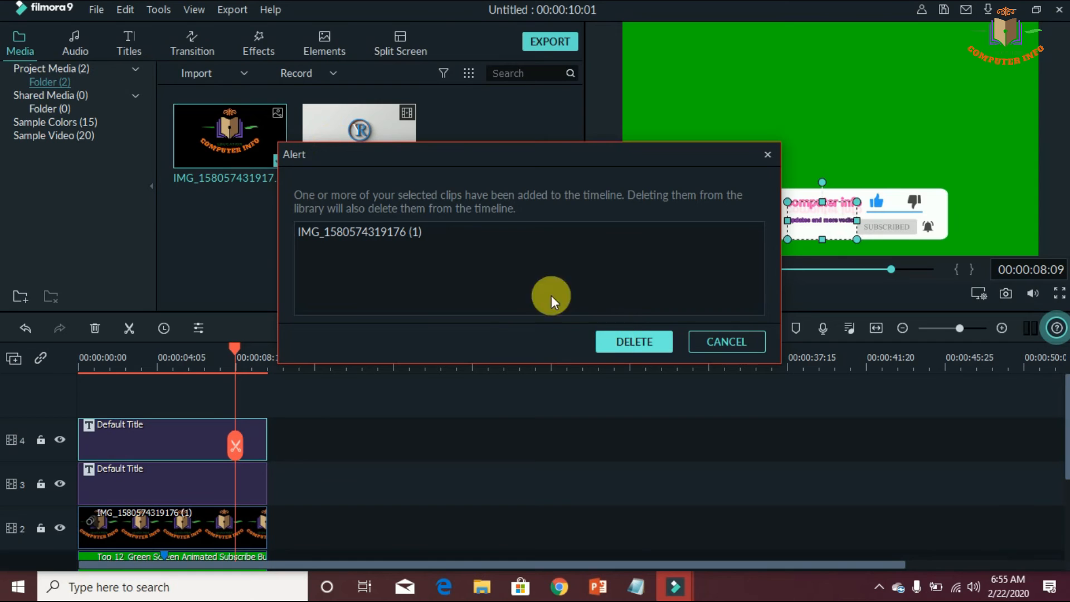
key("Return")
left_click(235, 152)
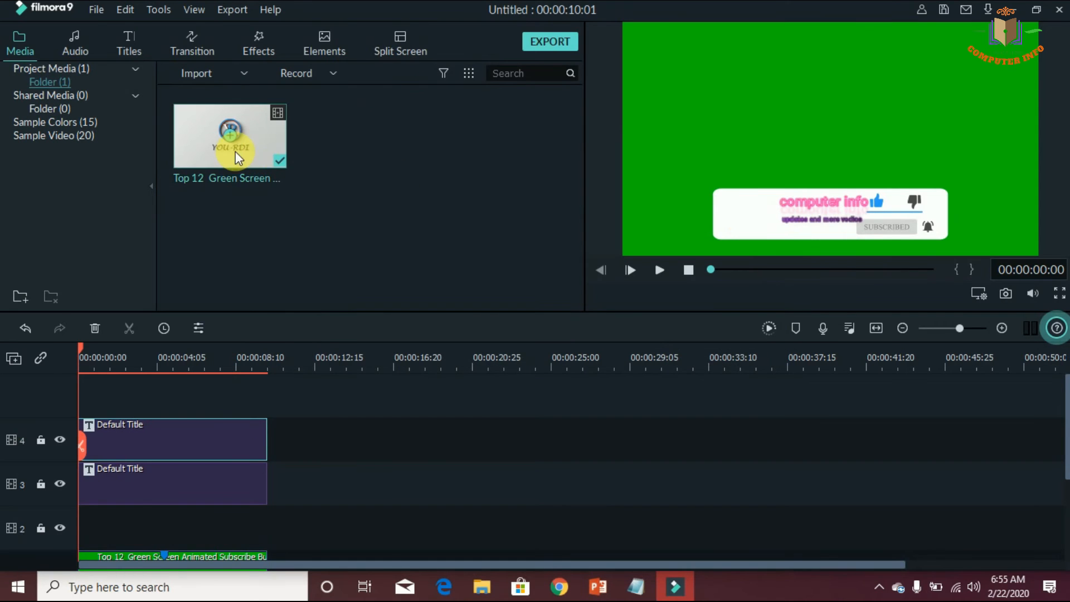
right_click(230, 147)
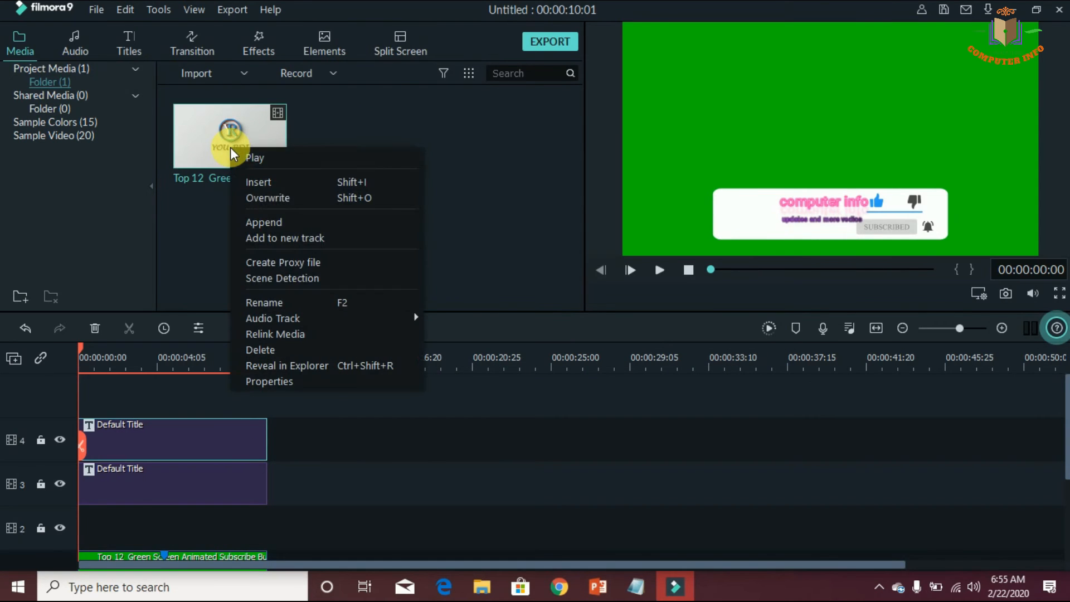
left_click(285, 347)
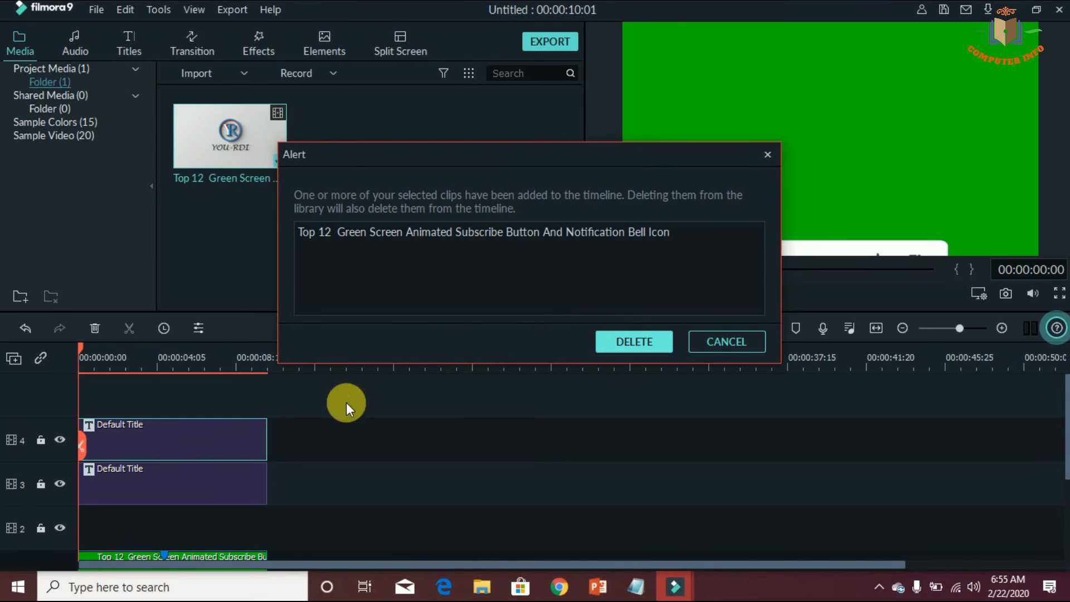
key("Return")
Delete both Default Title clips from tracks 4 and 3 of the timeline
right_click(164, 436)
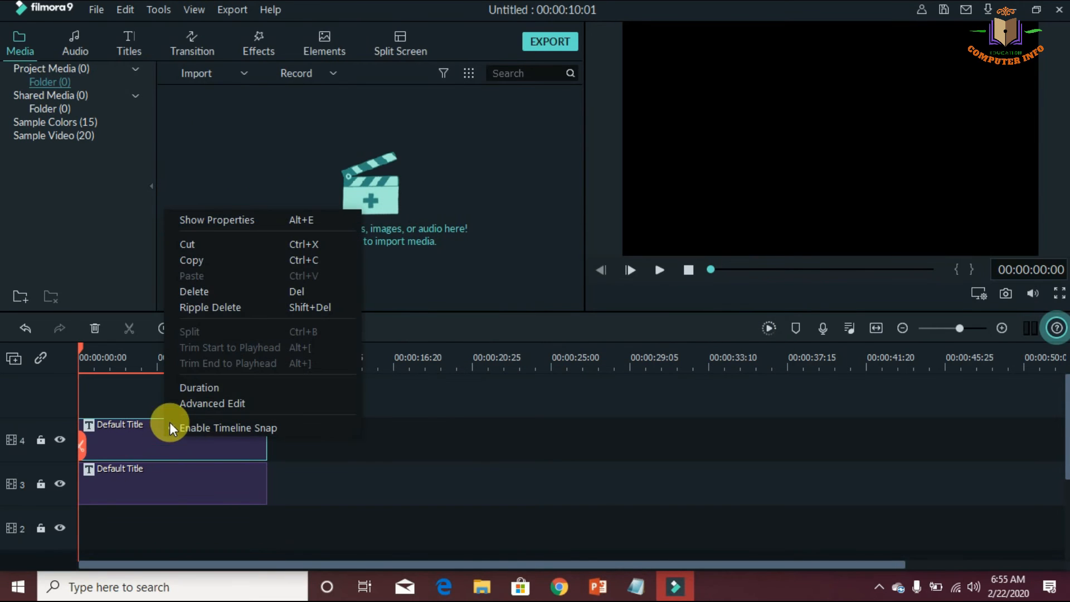
left_click(191, 290)
right_click(177, 472)
left_click(219, 325)
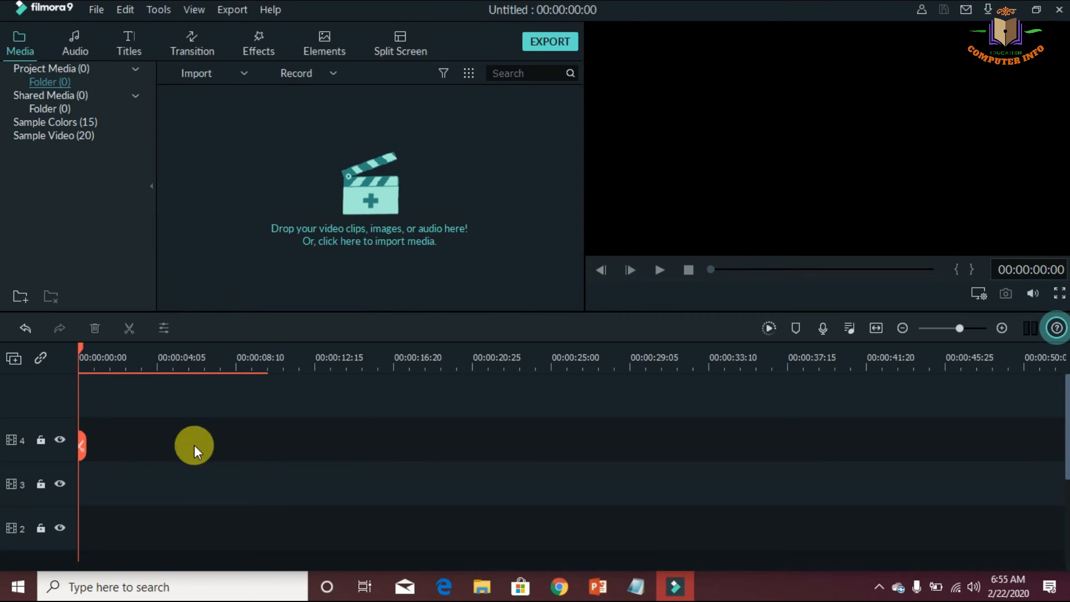
Start a media import and browse to the Video folder inside Downloads
left_click(360, 207)
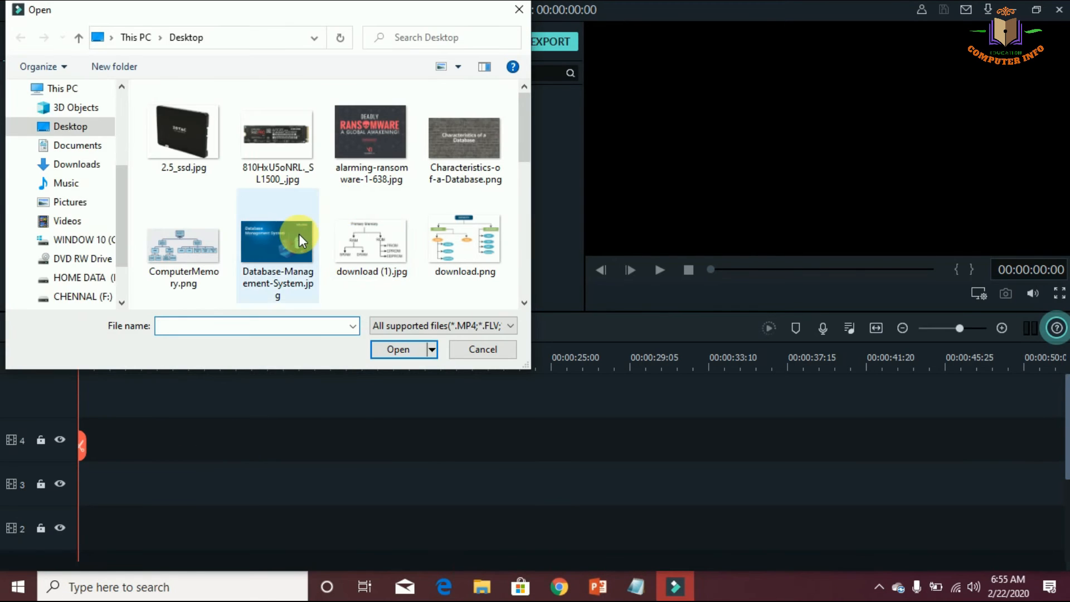
left_click(78, 167)
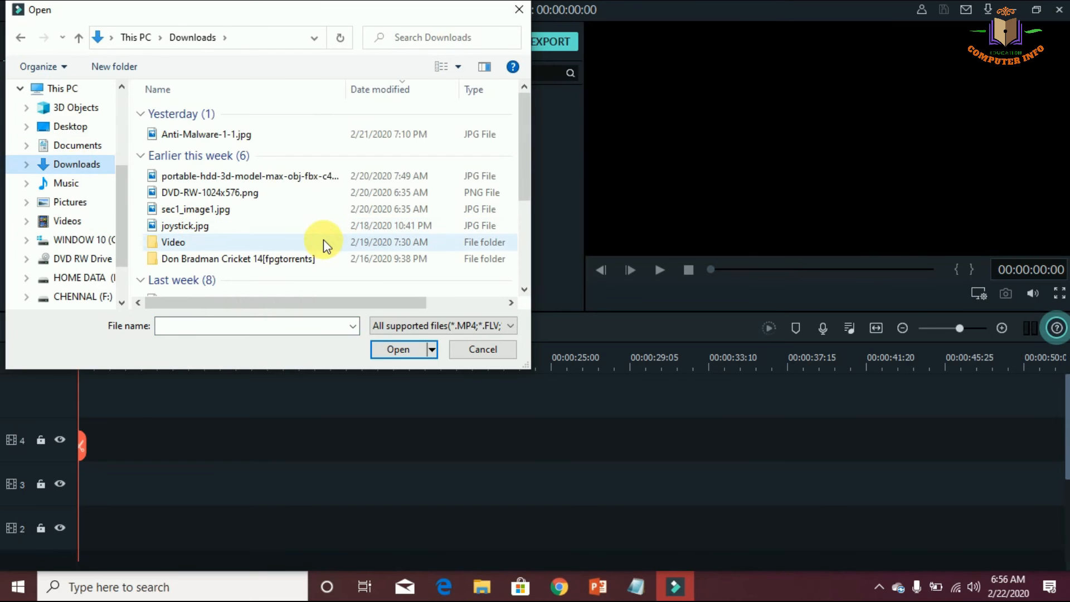
double_click(324, 241)
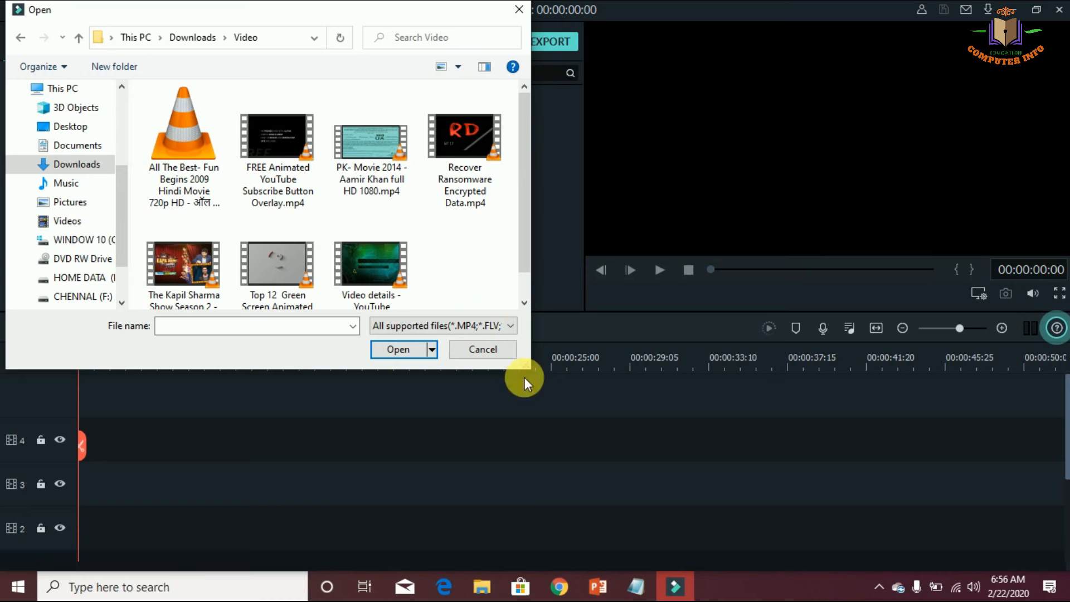
Switch to Notepad, add the new line "i am insert this vedio animation slide", and return to Filmora9's file selection
left_click(641, 585)
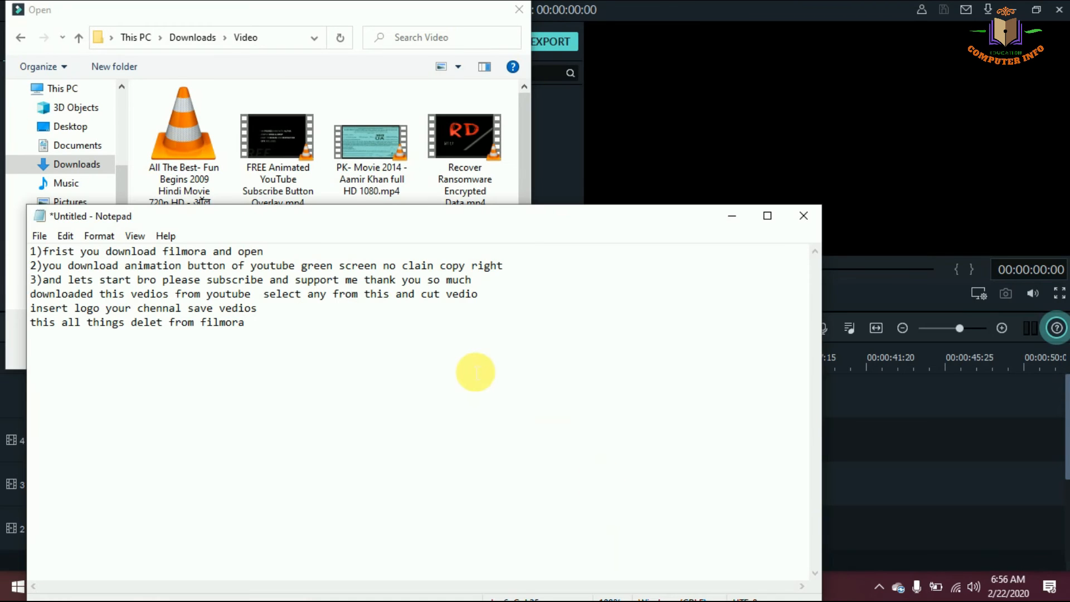
key("Return")
type("i")
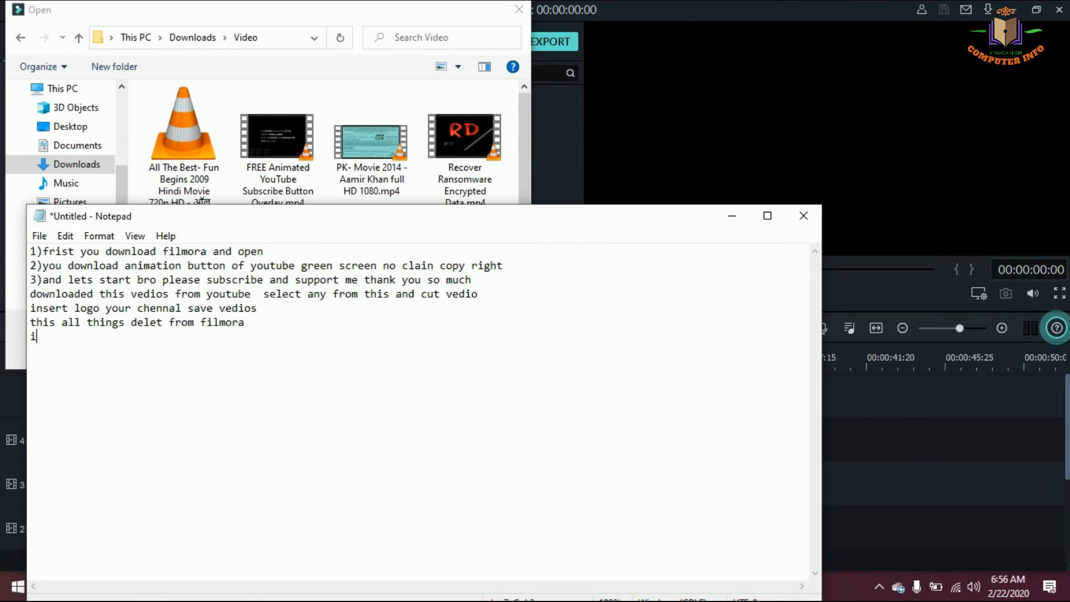
type(" am insert th")
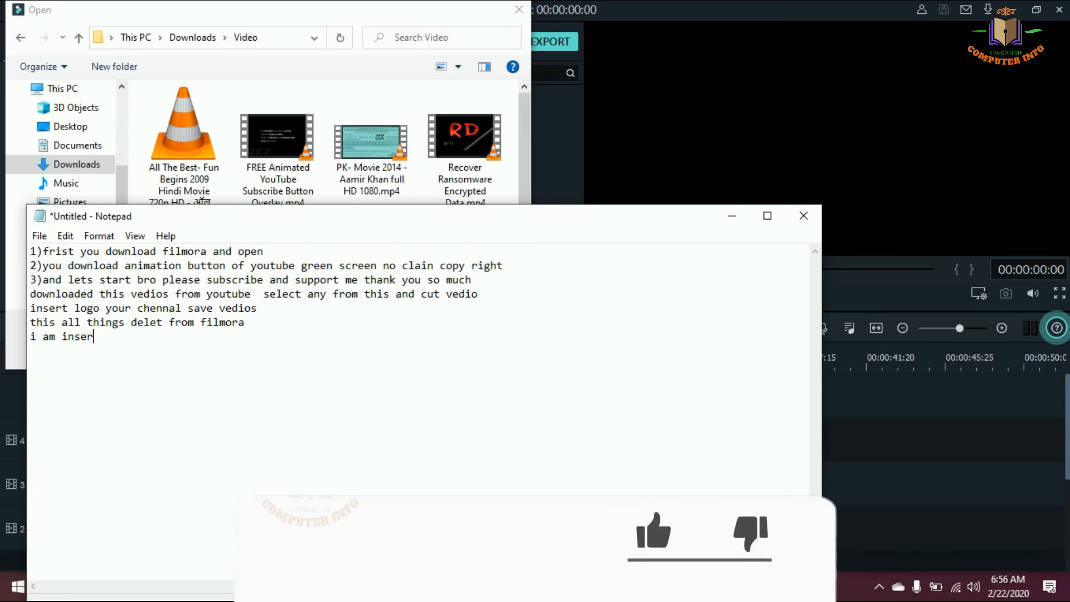
type("i")
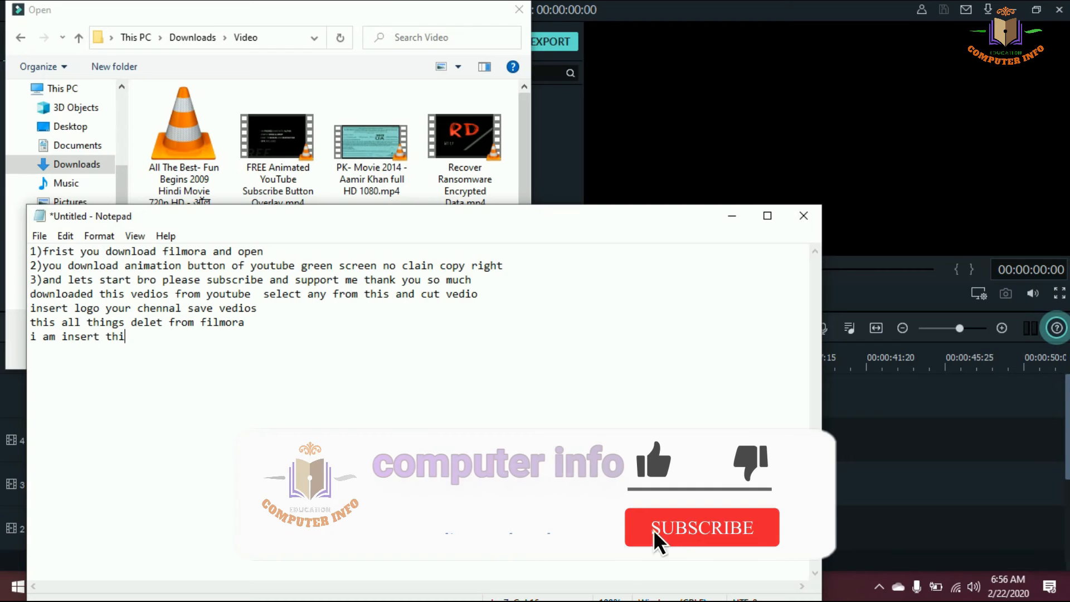
type("s vedio a")
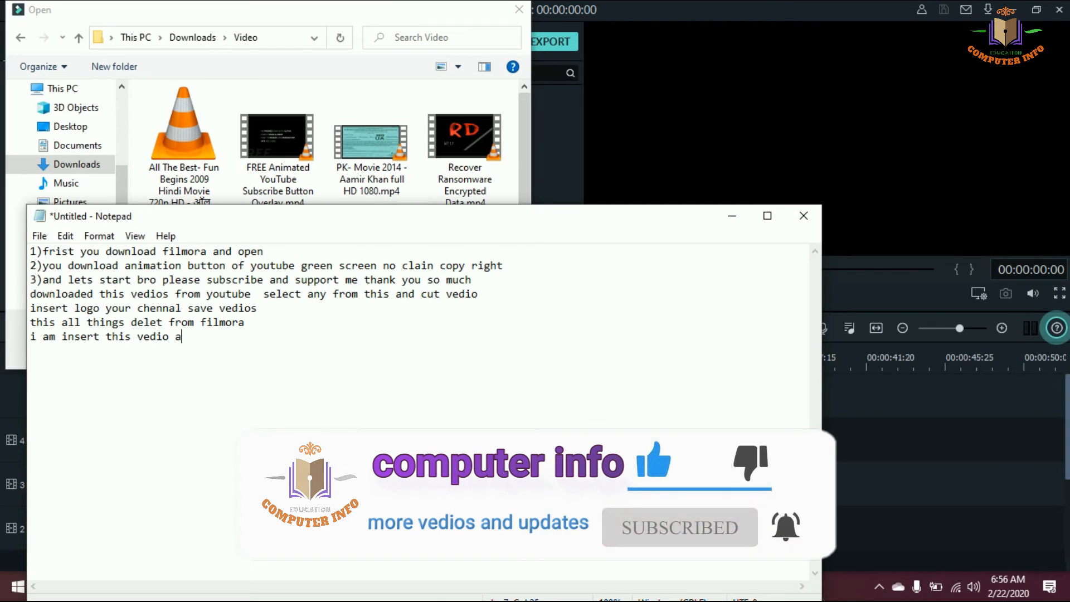
type("nimation")
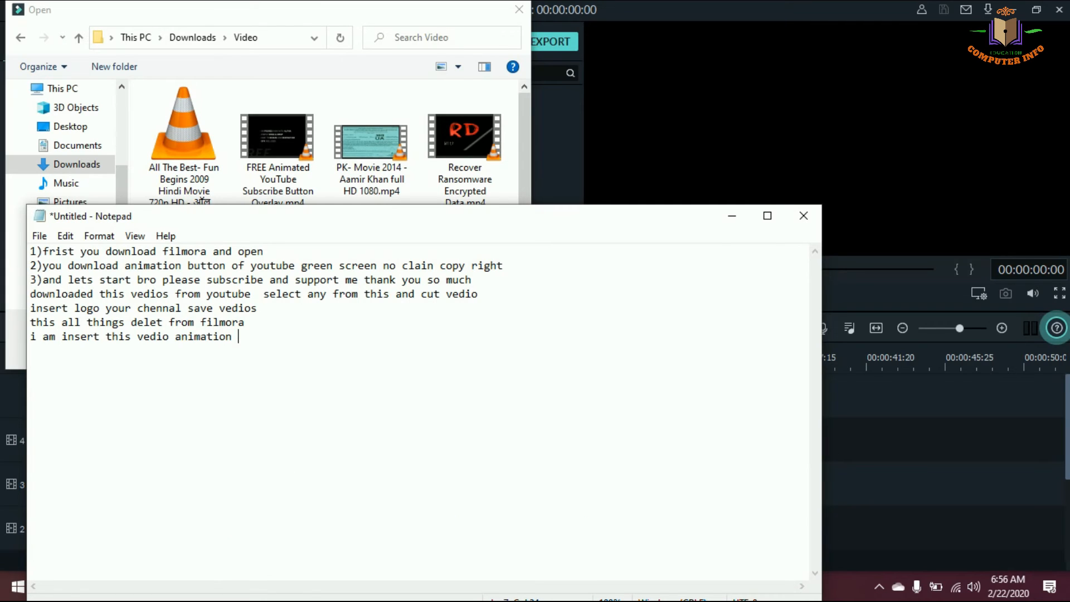
type(" slide")
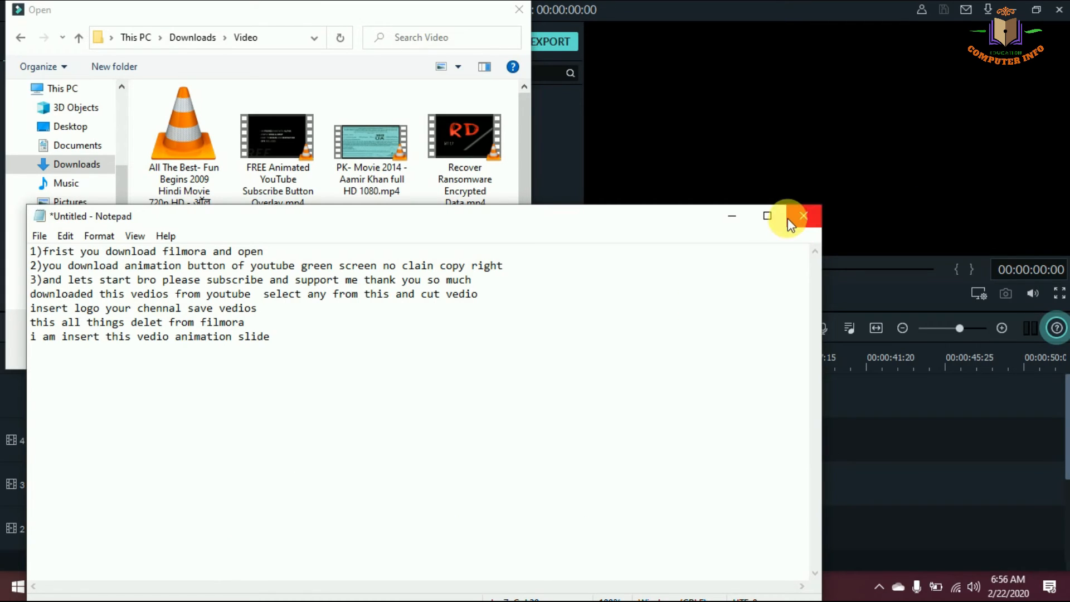
left_click(733, 216)
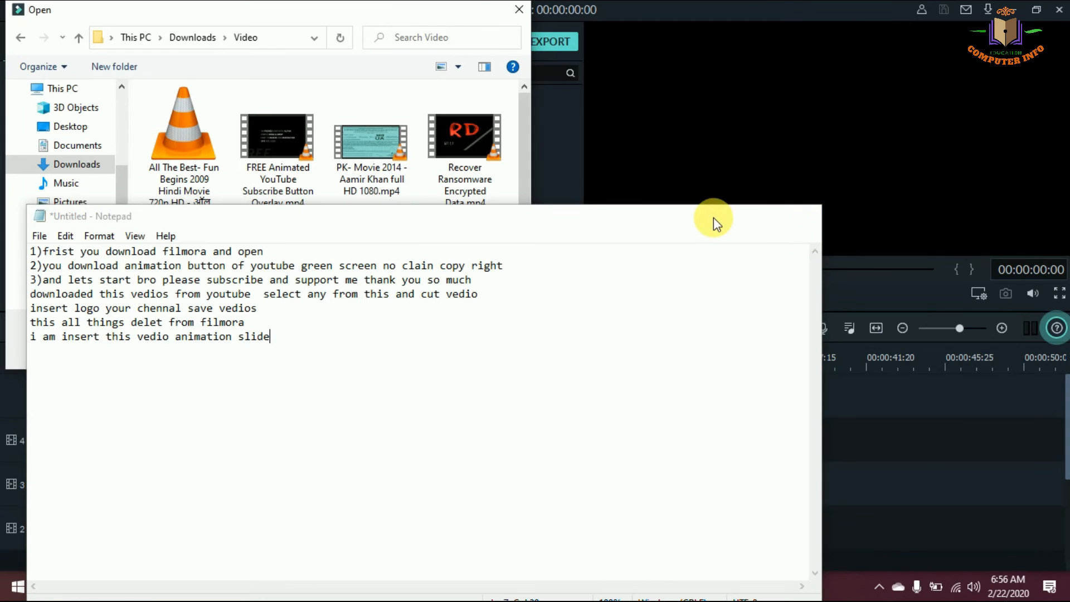
Import the Top 12 Green Screen video into the project media and start another media import
double_click(278, 269)
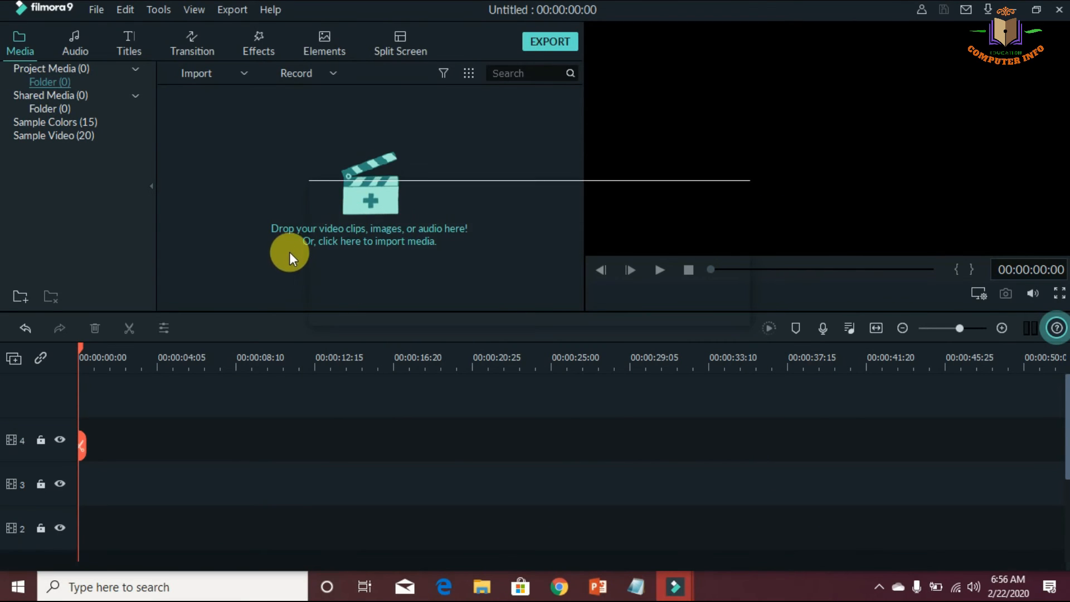
left_click(342, 160)
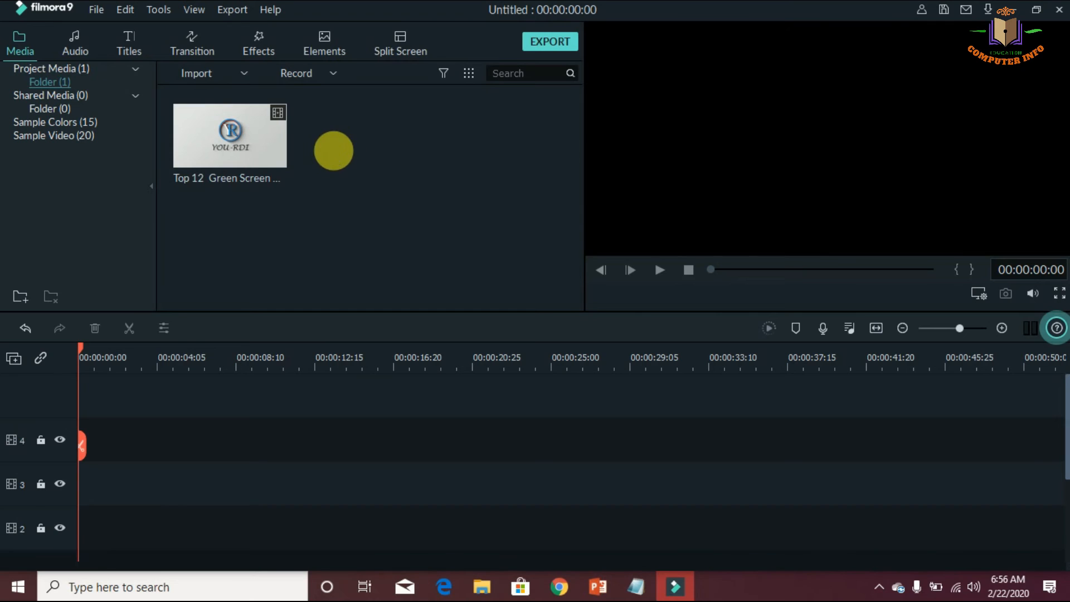
double_click(325, 138)
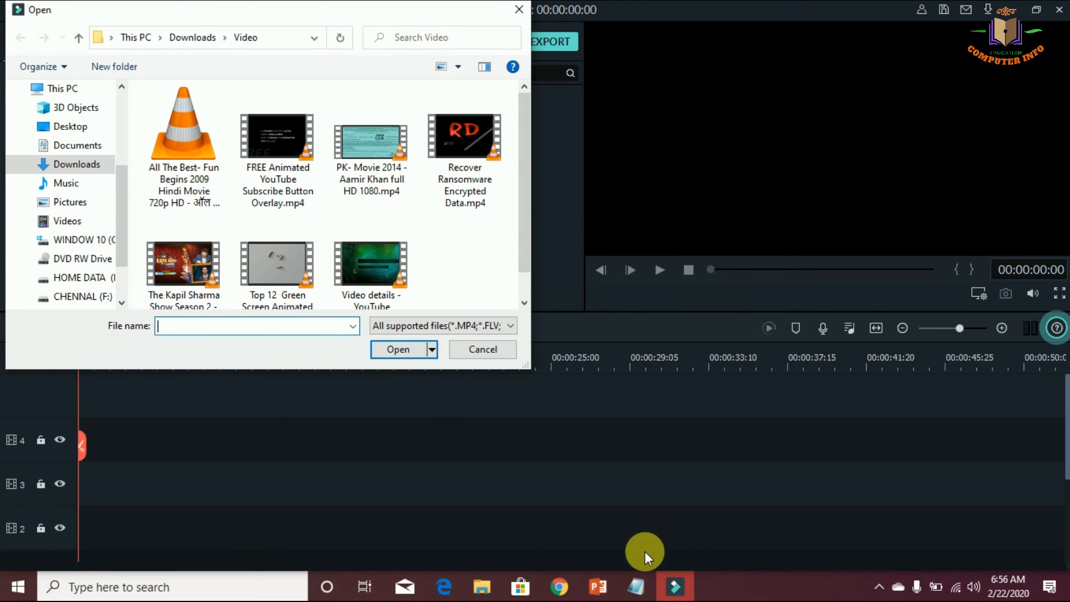
Switch to Notepad, append "open save file" to the last line, and return to Filmora9's file selection
left_click(633, 582)
type("open ")
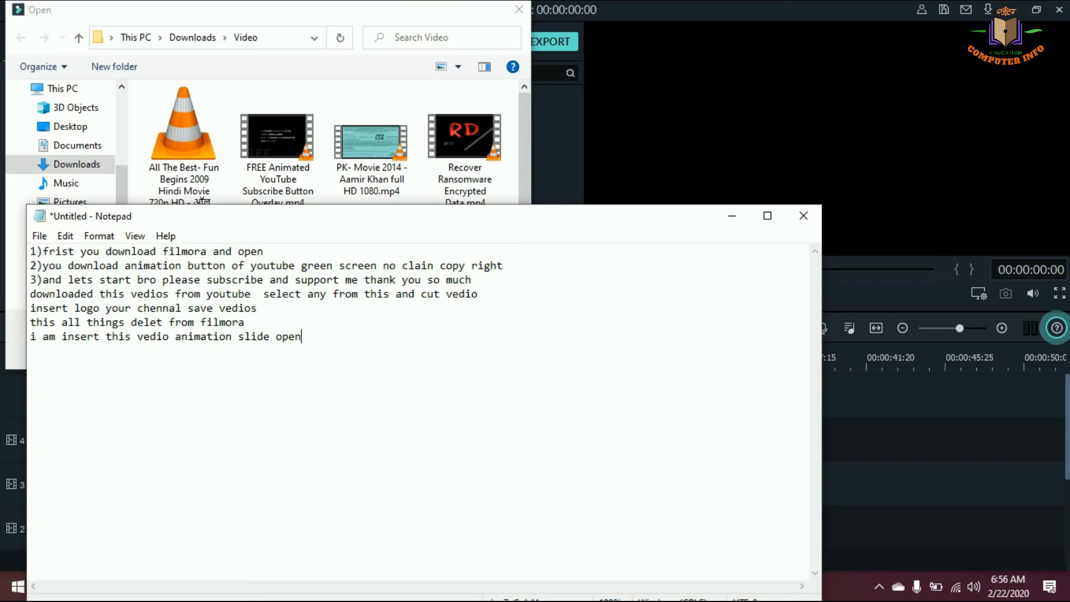
type("save file")
left_click(732, 217)
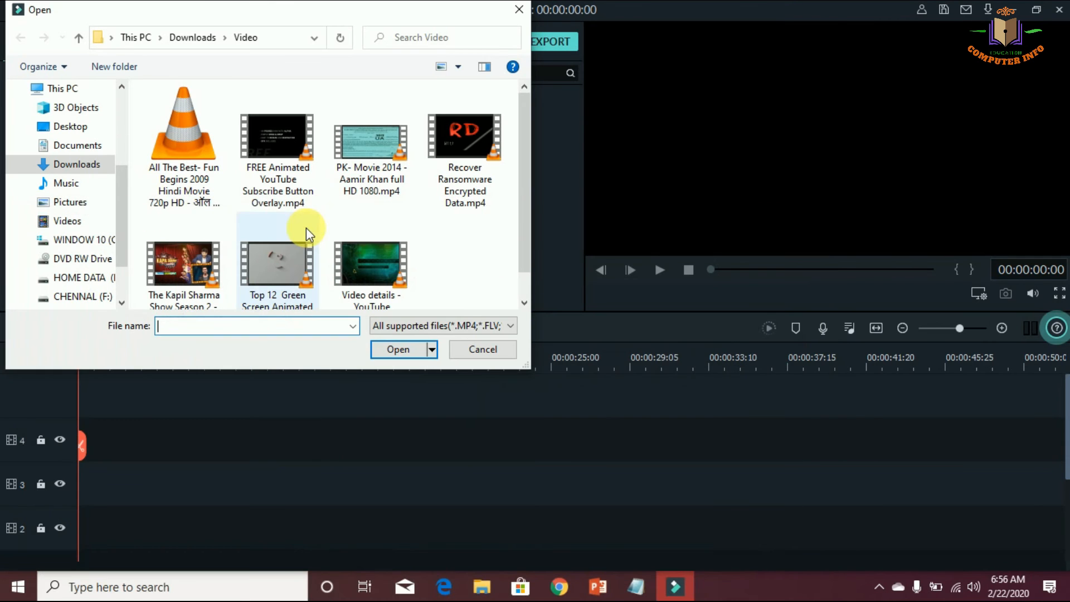
Import the exported sub video from the Desktop folder into the project media
left_click(65, 126)
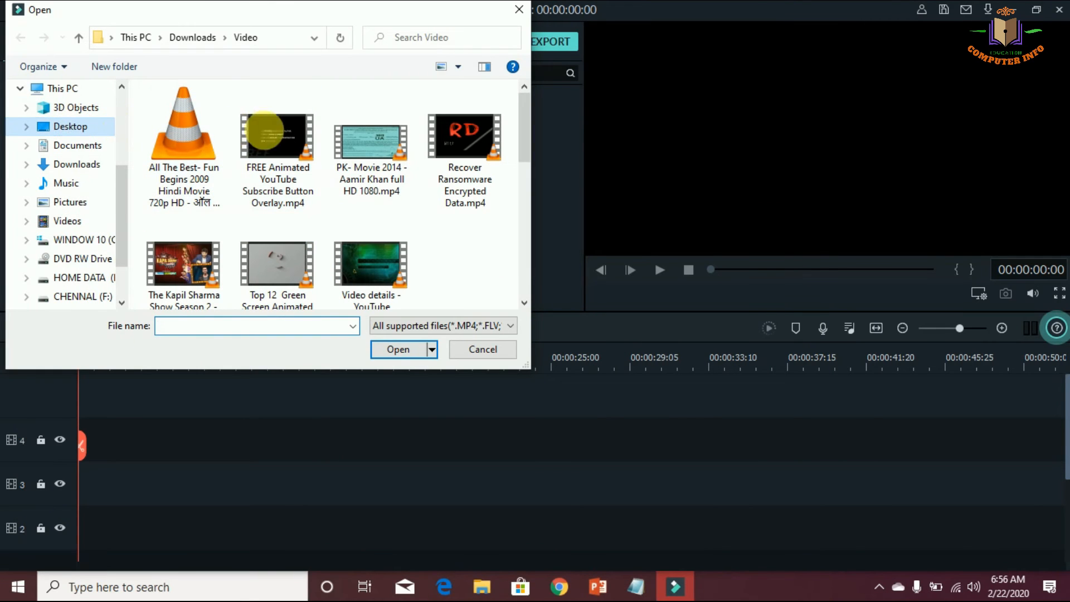
left_click_drag(523, 150, 528, 287)
left_click(291, 270)
double_click(291, 270)
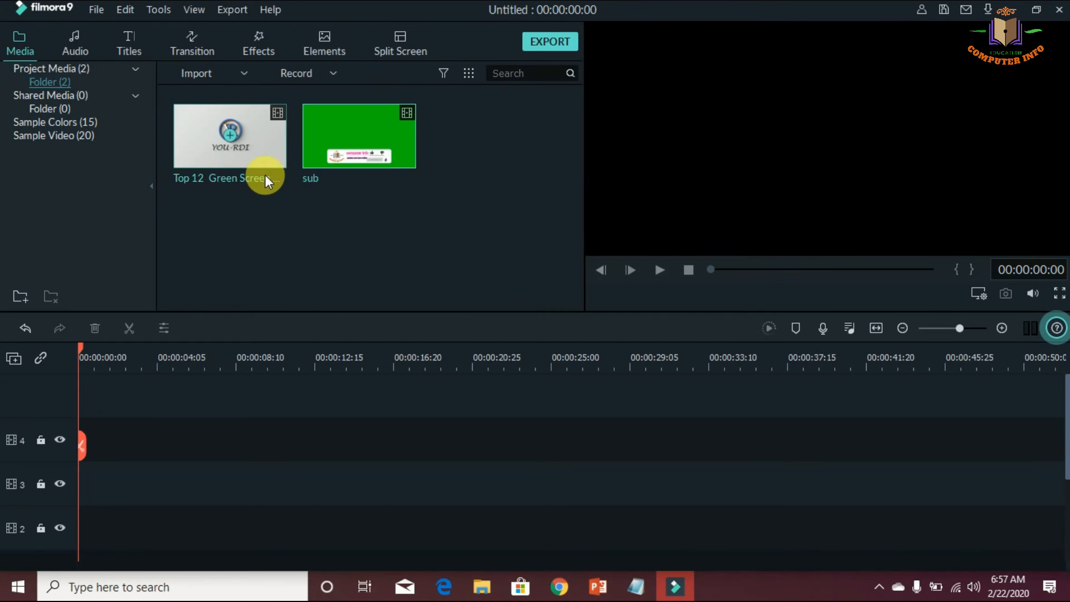
Place the Top 12 Green Screen video on timeline track 3, starting at 00:00:00:00
left_click_drag(258, 147, 77, 435)
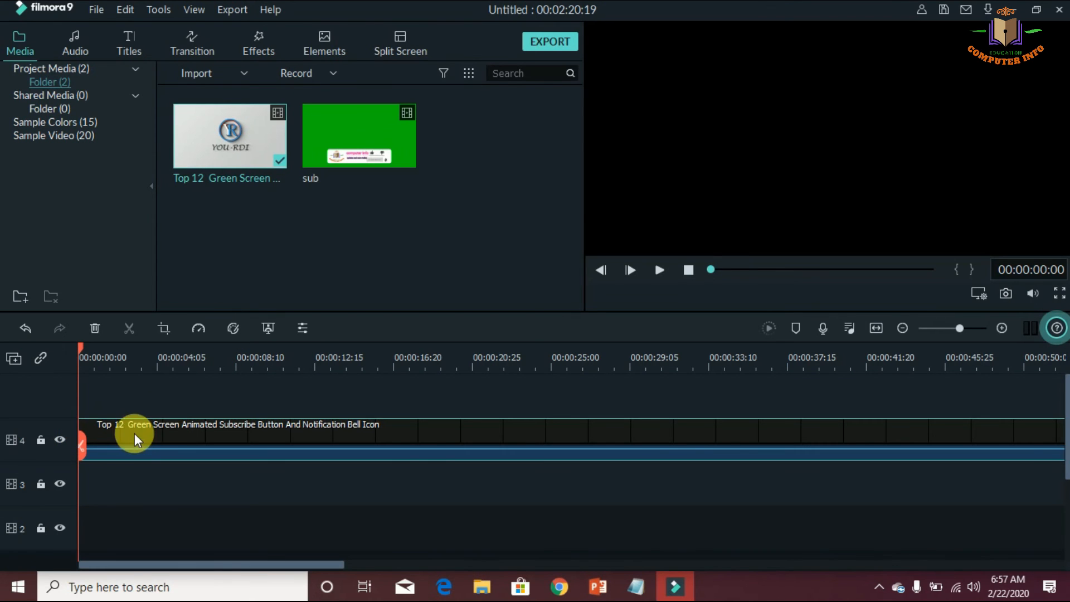
left_click_drag(124, 479, 118, 489)
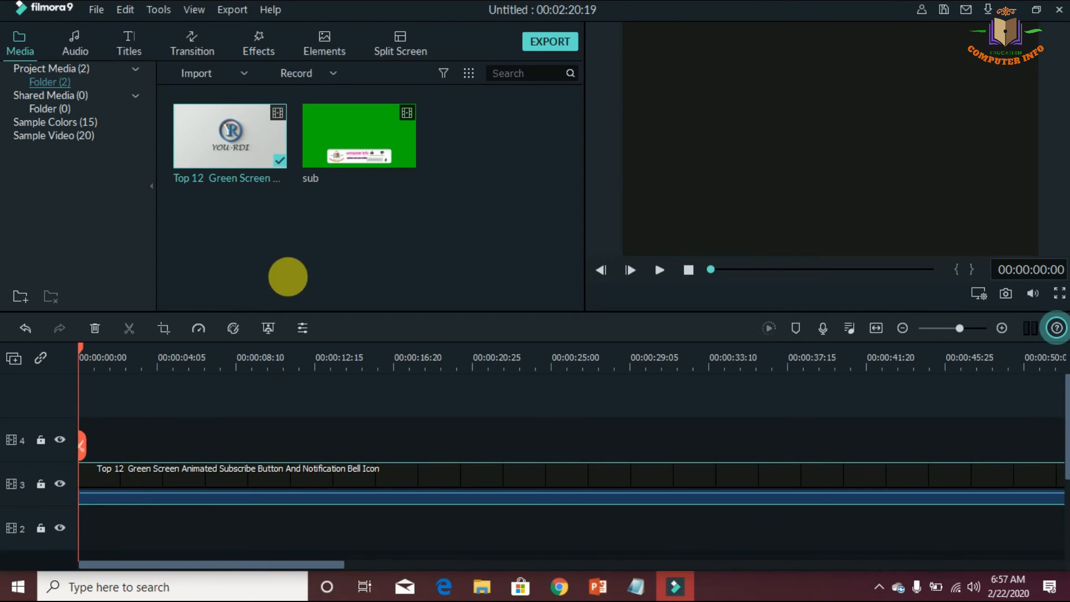
Place the sub video on track 4 at 00:00:00:00, above the Top 12 video, and preview the timeline from the start
left_click_drag(343, 140, 86, 436)
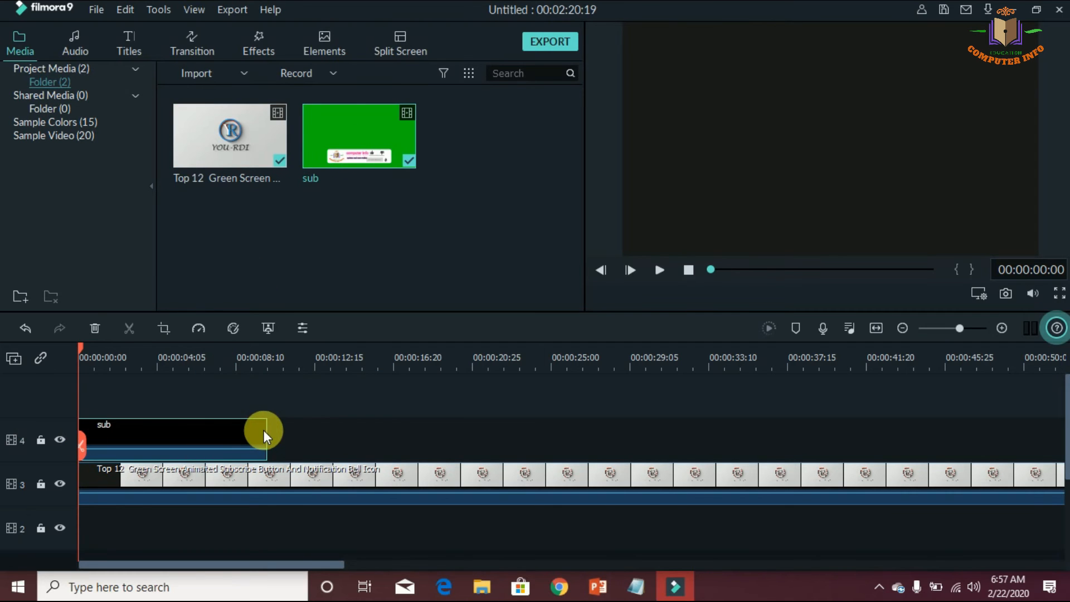
left_click(665, 269)
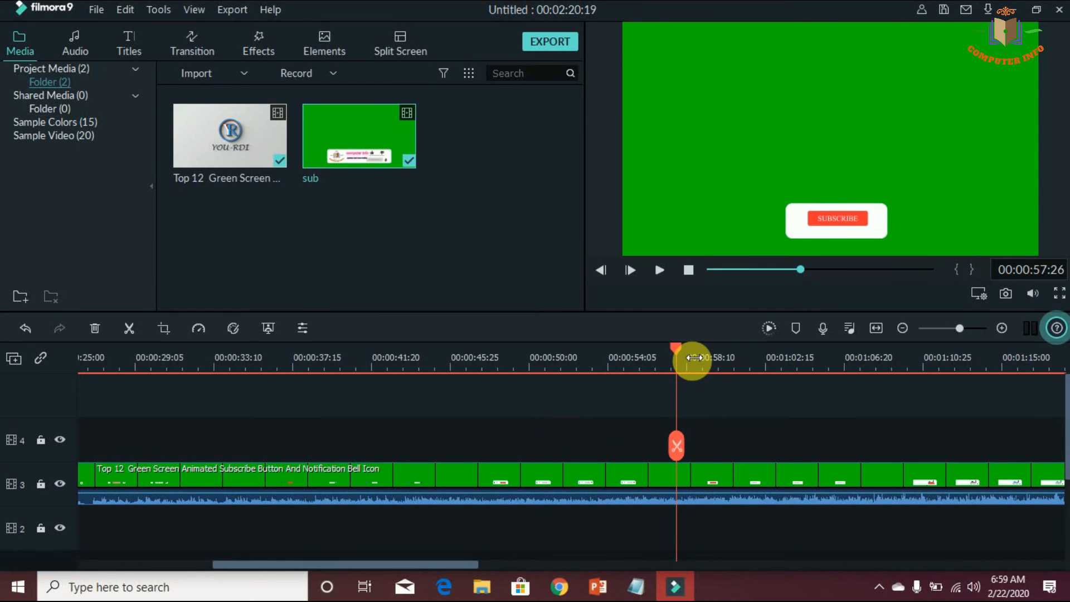
left_click_drag(676, 350, 12, 408)
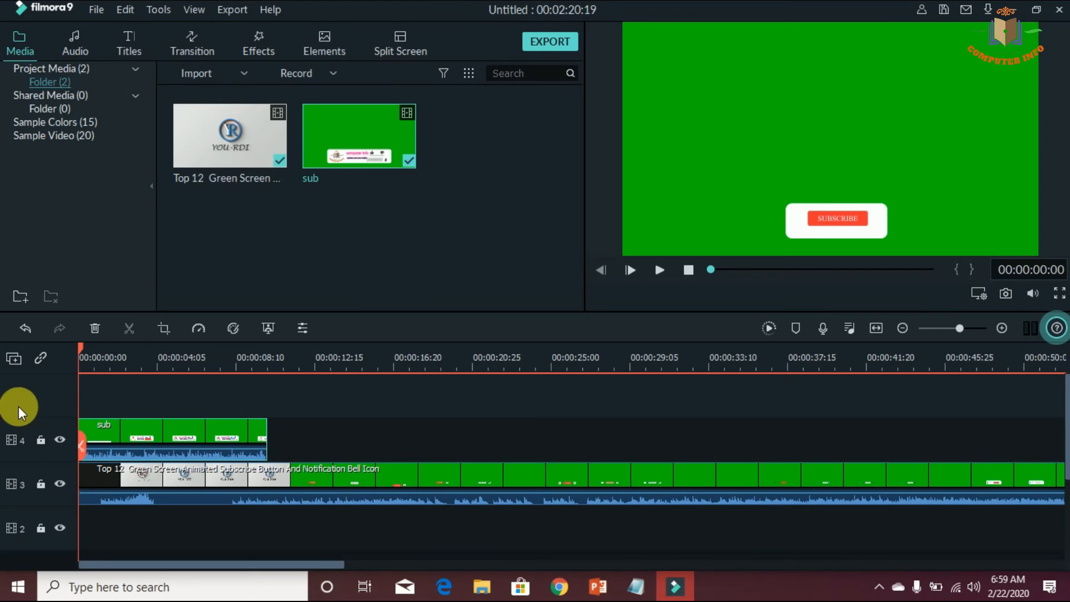
left_click(658, 271)
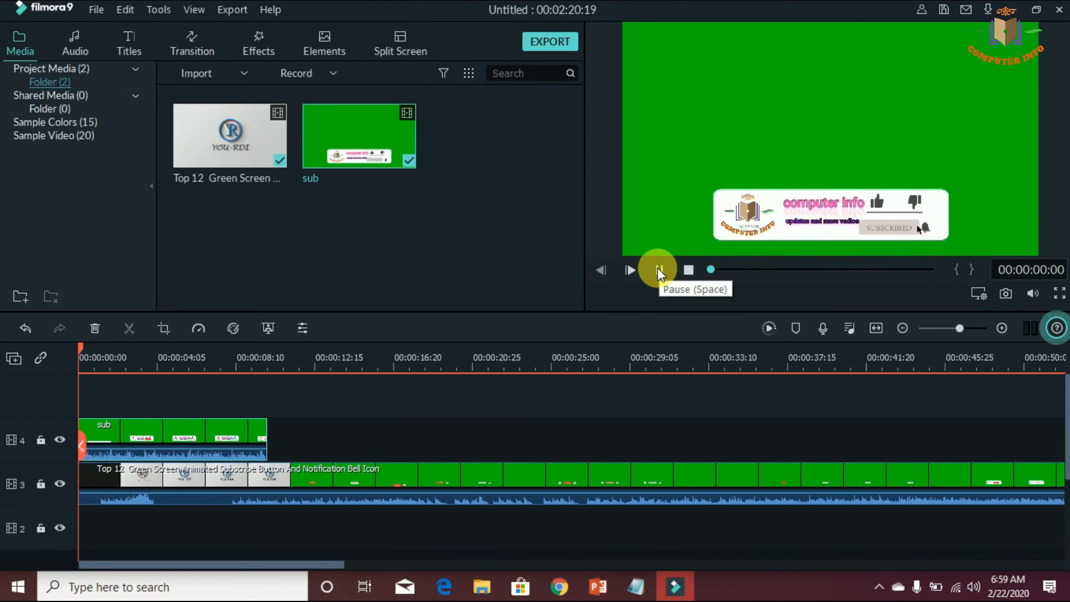
left_click(658, 271)
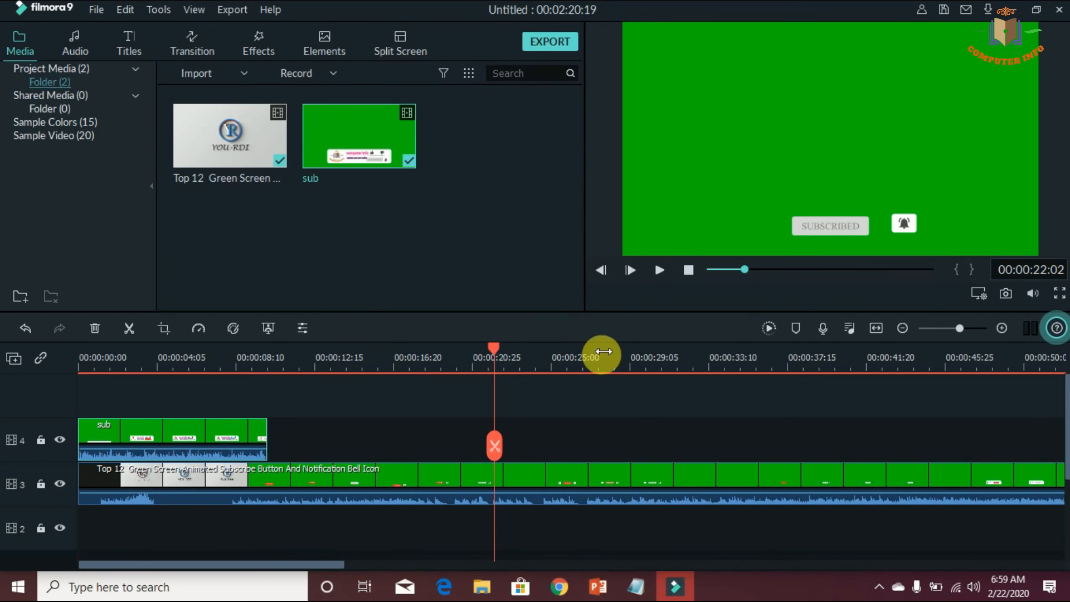
left_click_drag(495, 346, 34, 394)
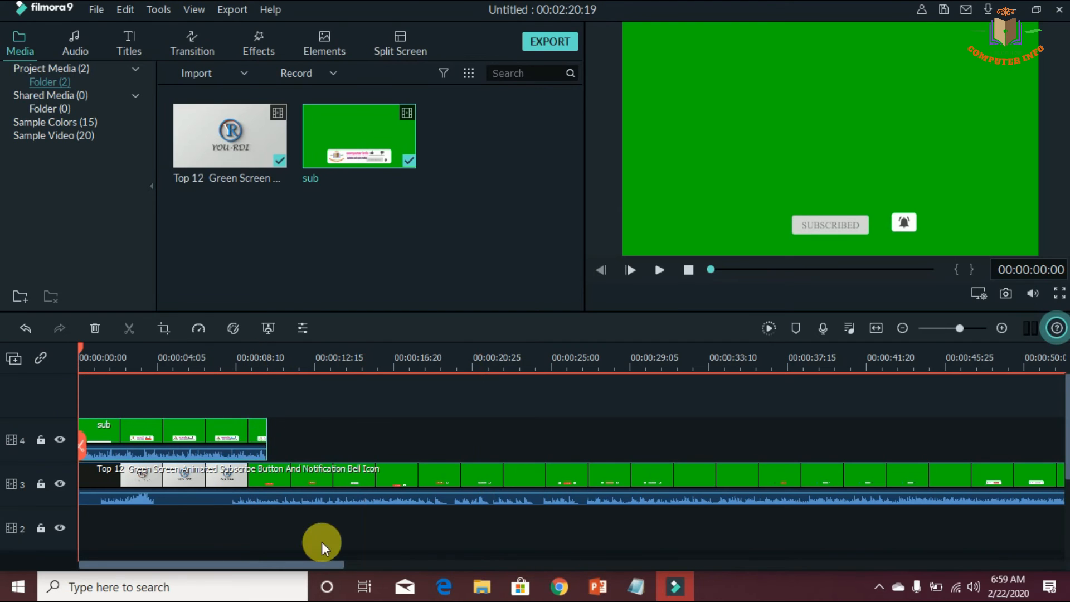
Switch to Notepad, add the line "remove green screen" below the existing notes, and return to Filmora9
left_click(632, 586)
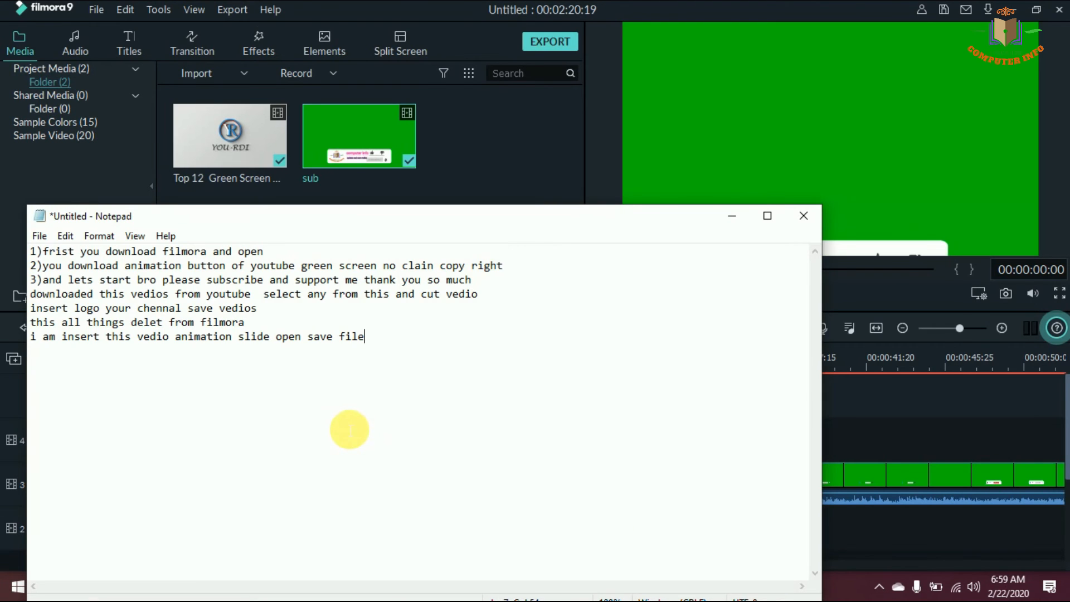
left_click(350, 429)
type("remove ")
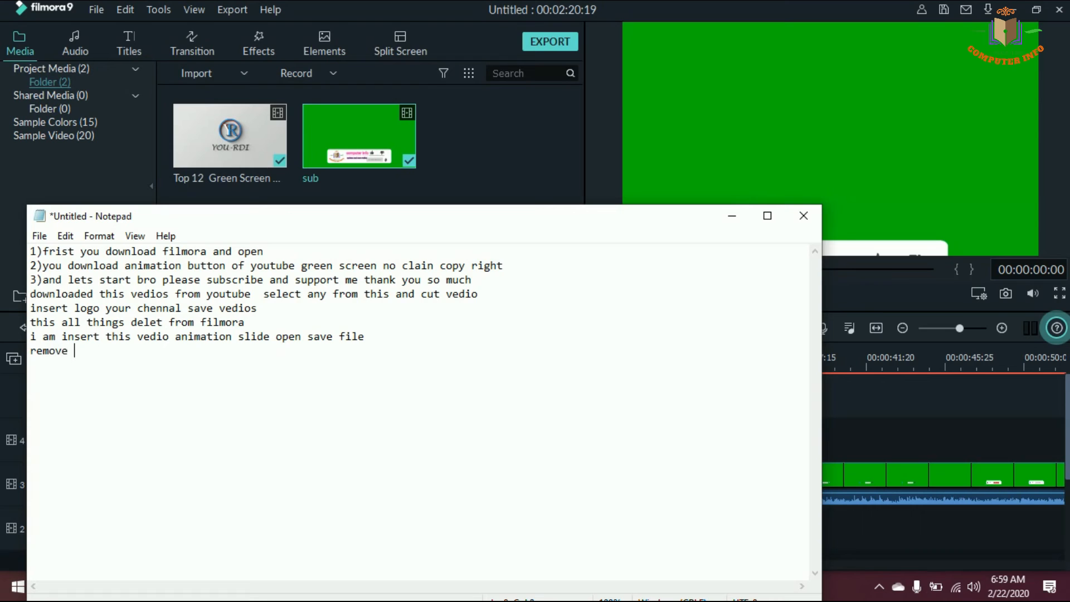
type("green screen")
left_click(733, 215)
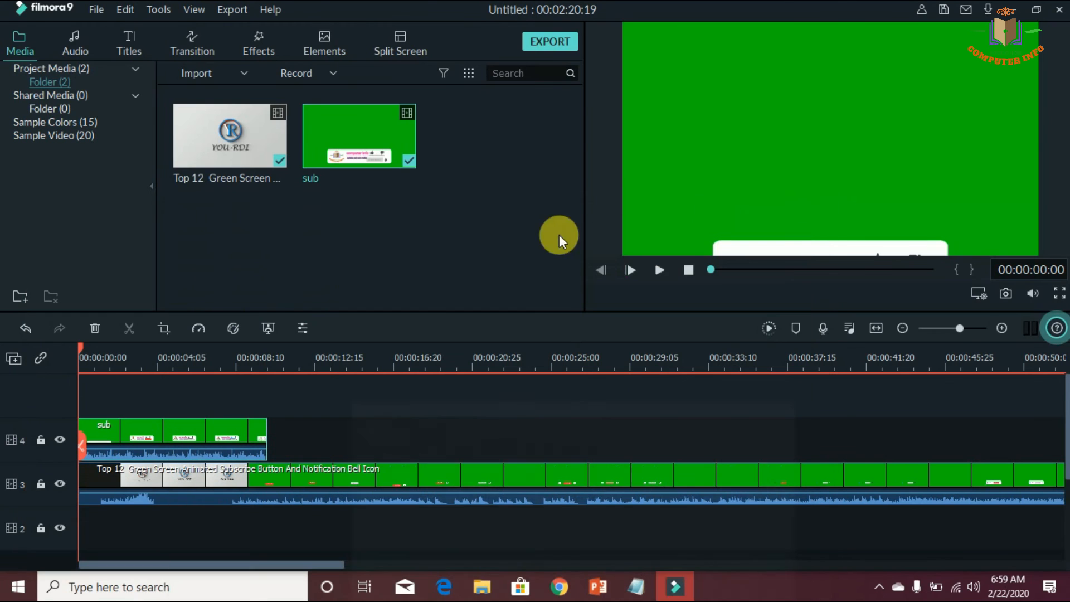
Apply Chroma Key to the sub clip with tolerance 99, offset -16 and edge thickness -1.08, and play back the result
double_click(167, 434)
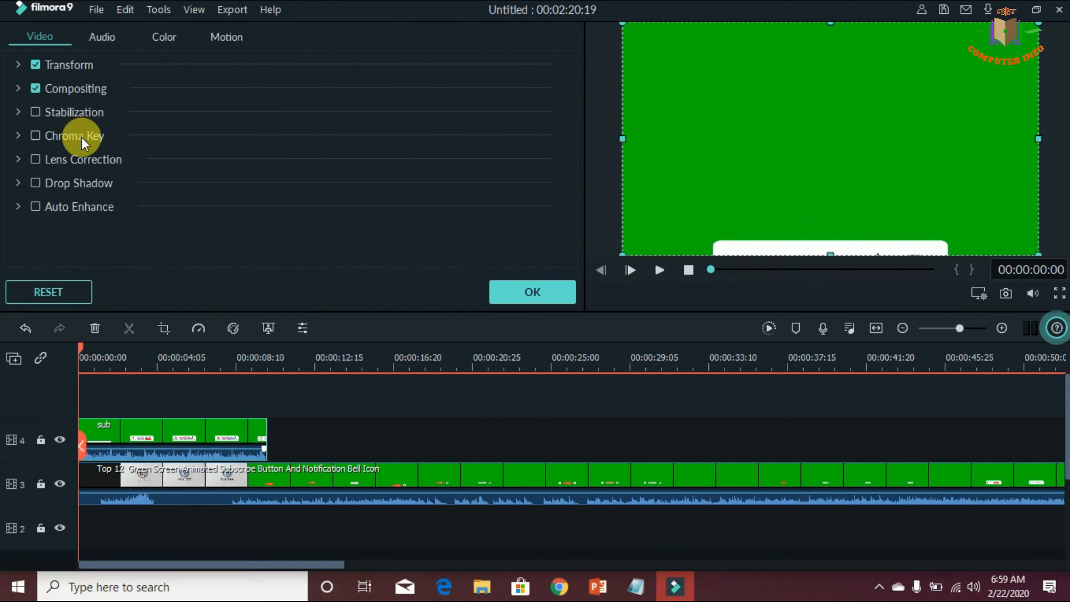
left_click(35, 137)
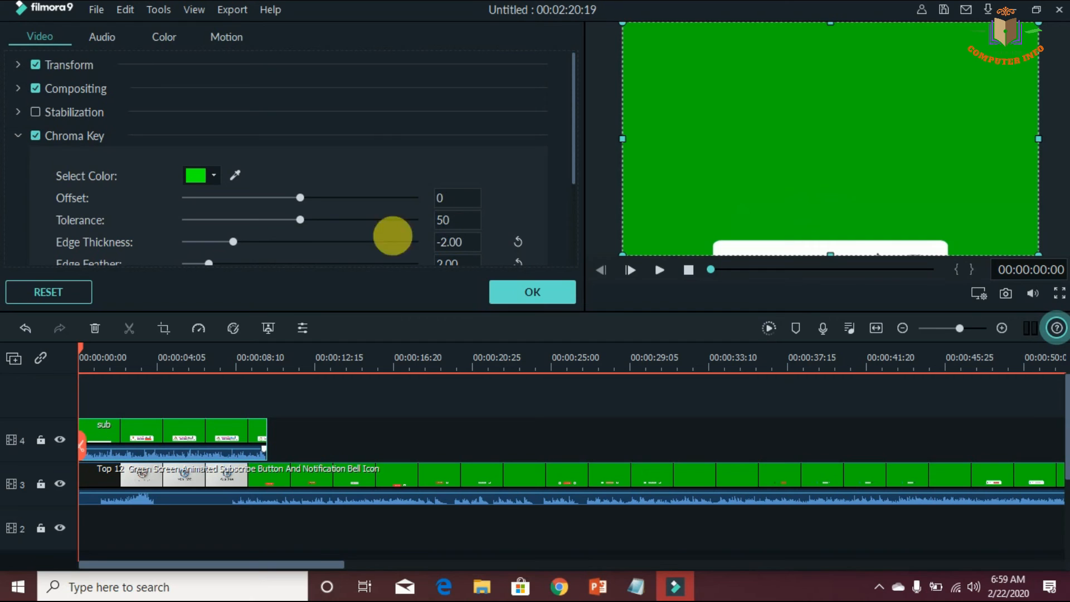
left_click_drag(303, 219, 414, 225)
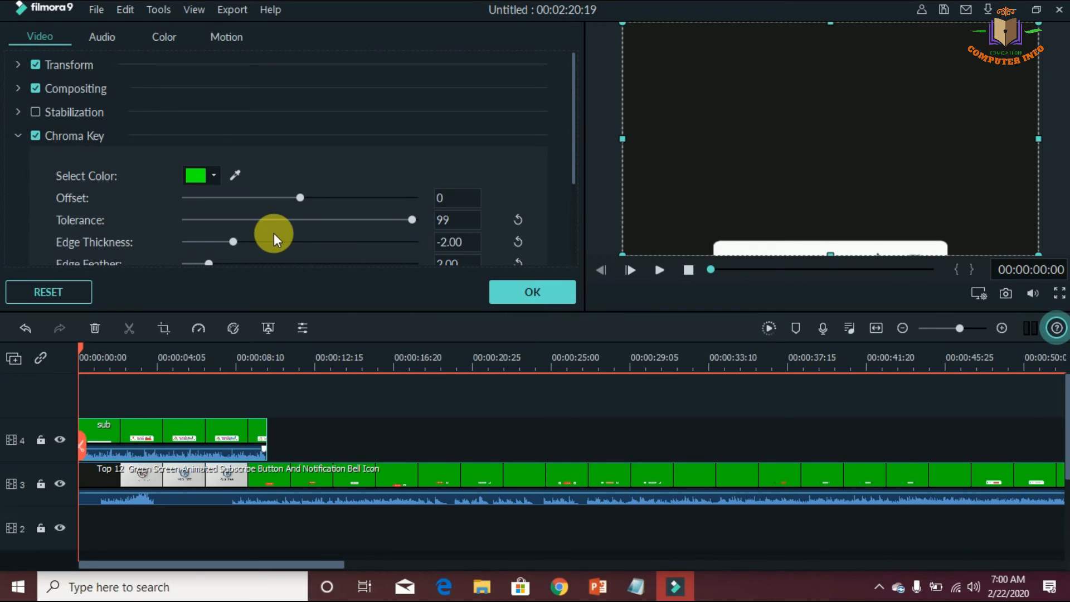
left_click_drag(299, 199, 280, 217)
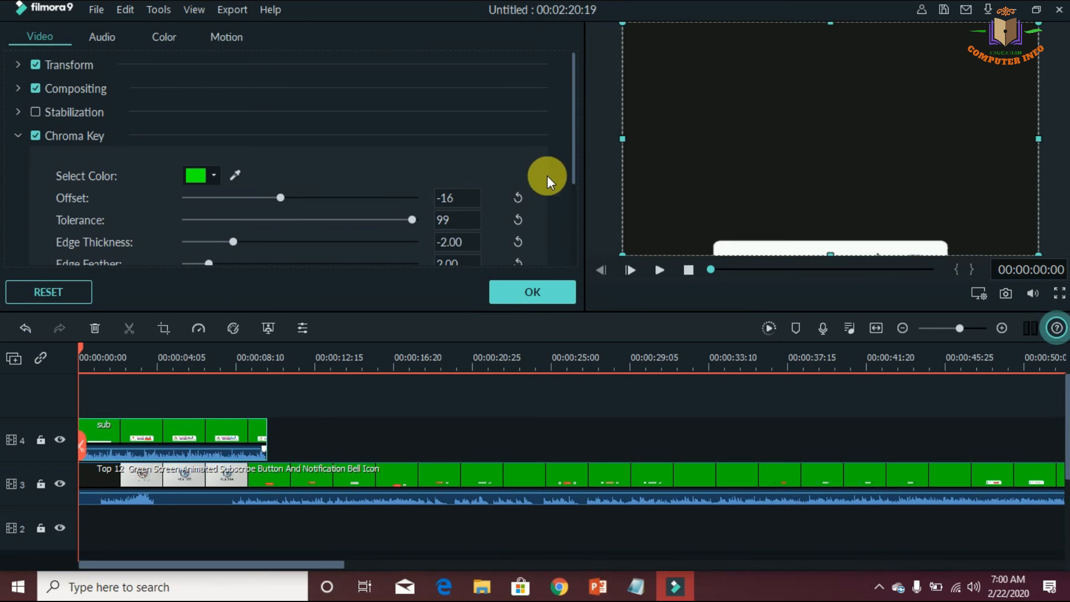
left_click_drag(574, 162, 574, 199)
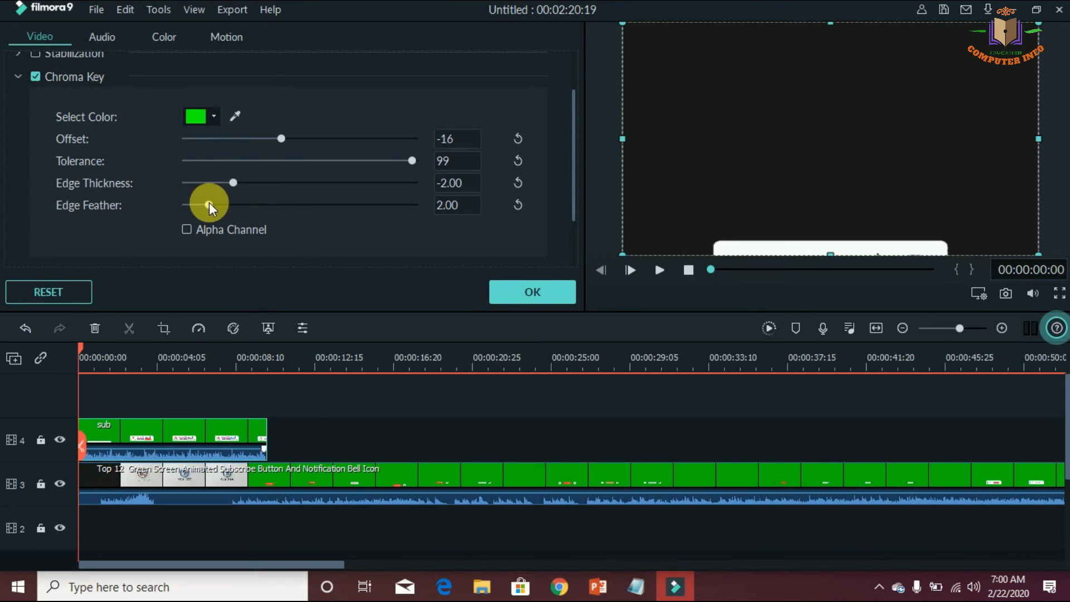
mouse_move(232, 185)
left_mouse_down()
mouse_move(394, 195)
mouse_move(232, 175)
mouse_move(245, 177)
left_mouse_up()
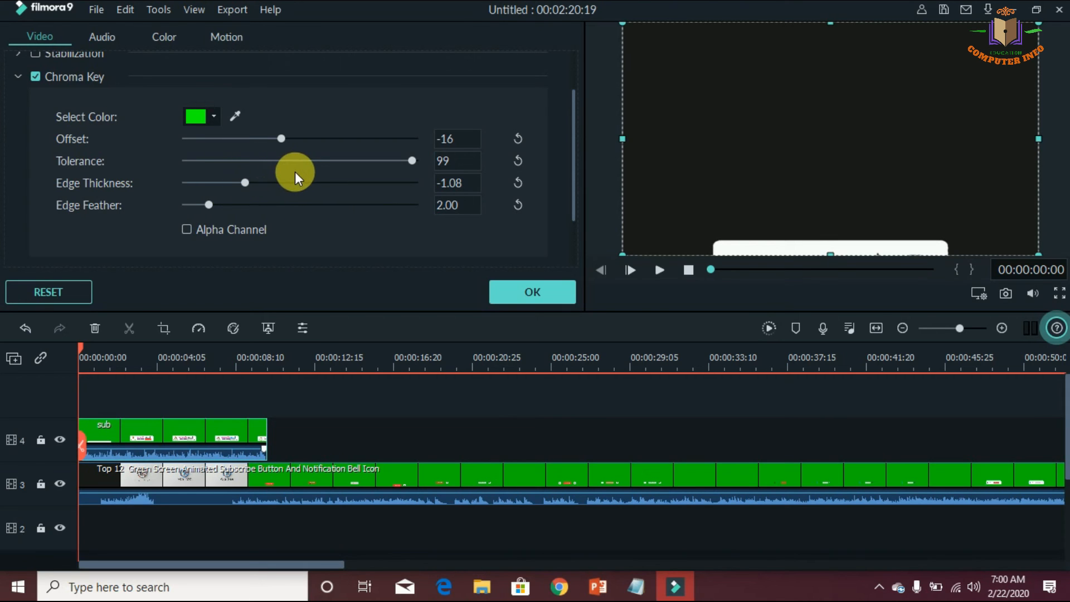
left_click(510, 292)
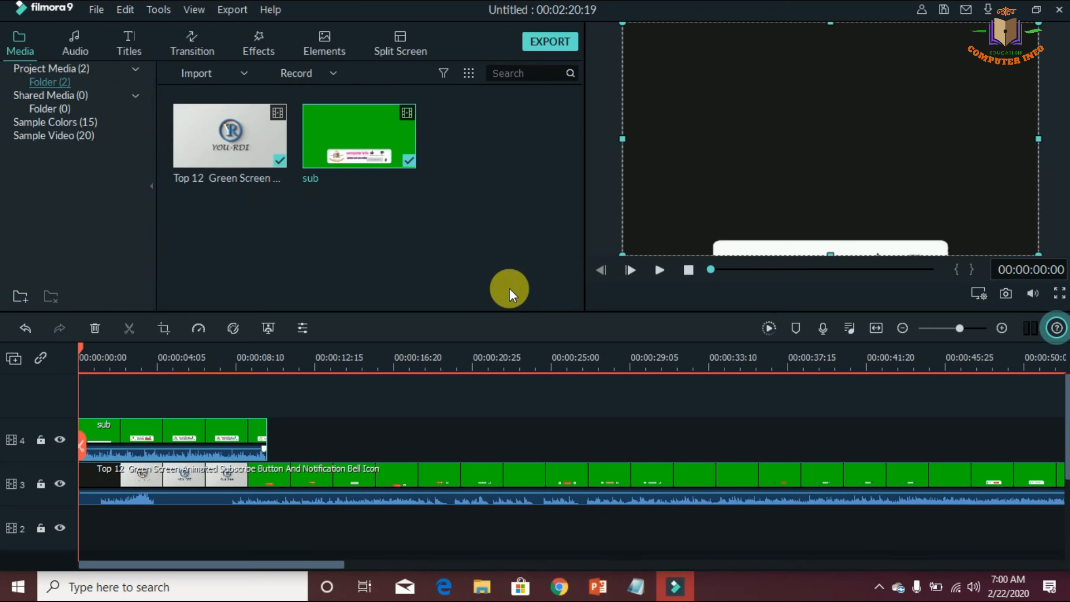
left_click(653, 269)
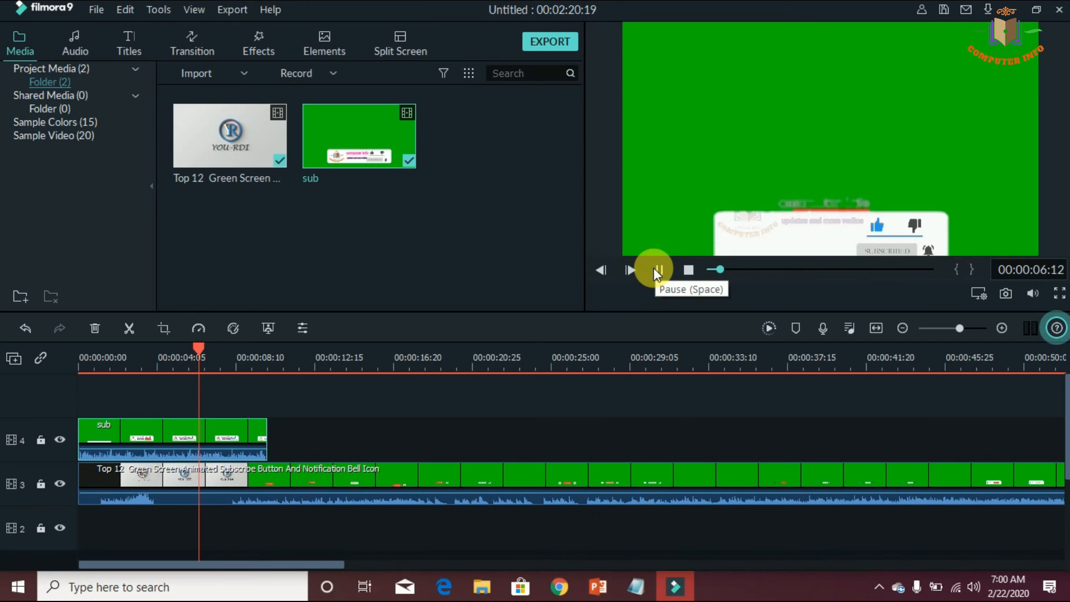
left_click(656, 272)
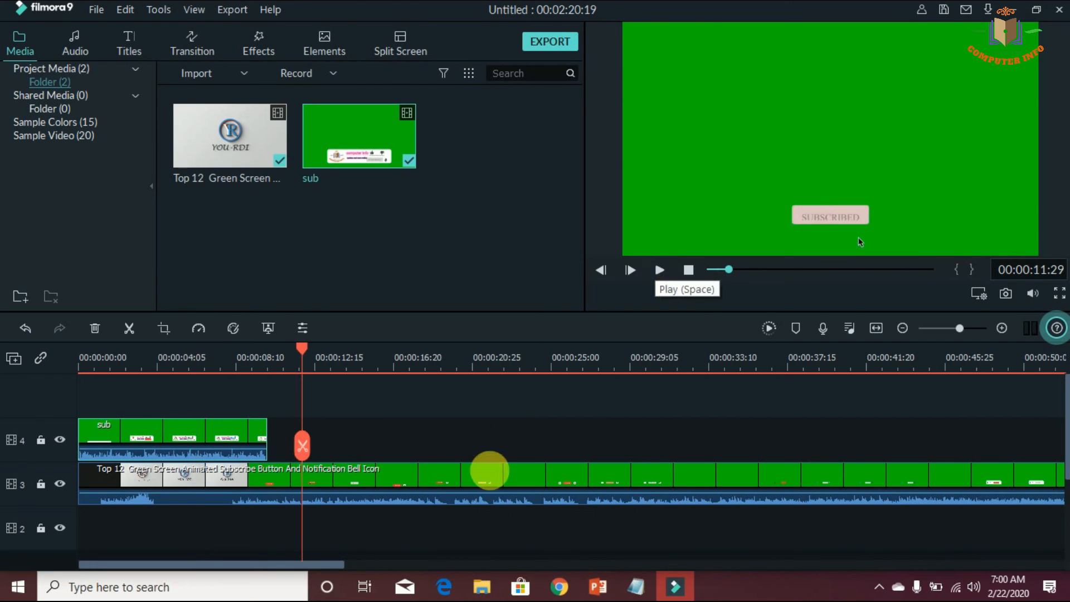
Switch to Notepad, add the line "thanks alot friends insert this vedios any vedios", and close Notepad
left_click(639, 583)
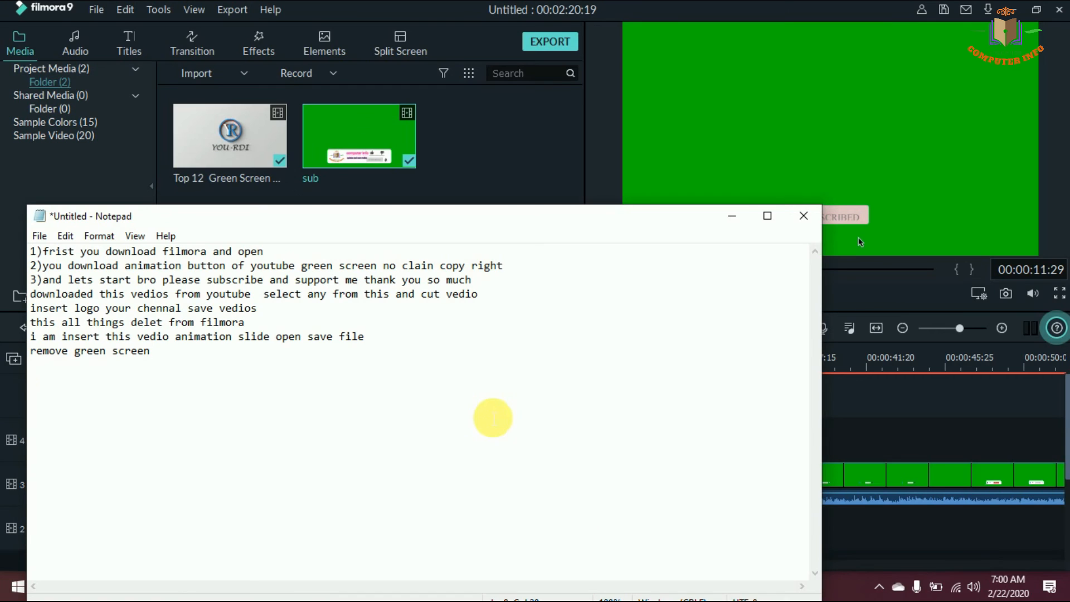
key("Return")
type("thanks")
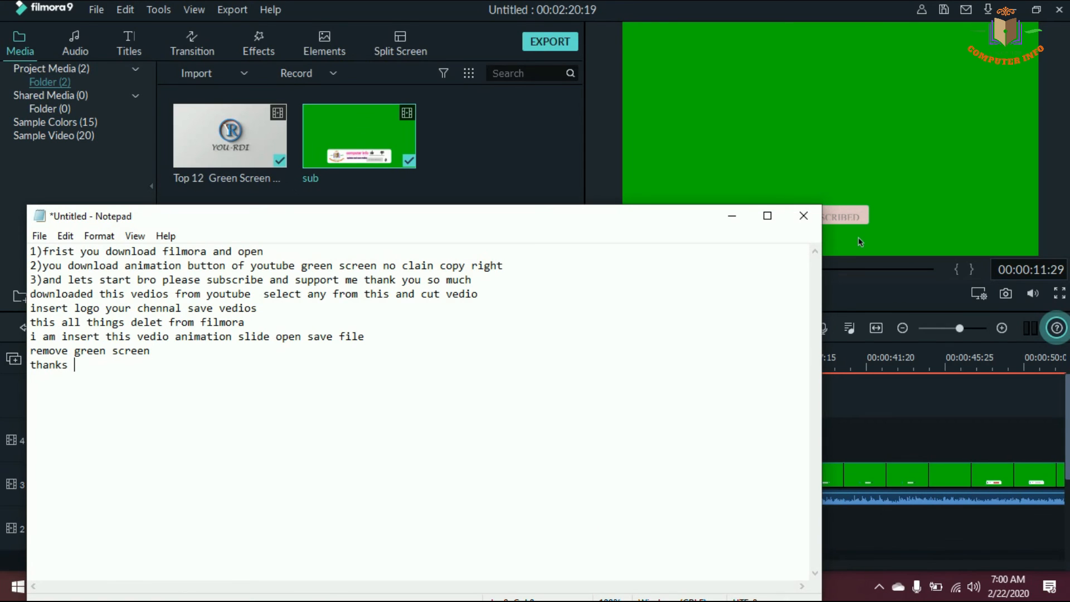
type(" alot friends inser")
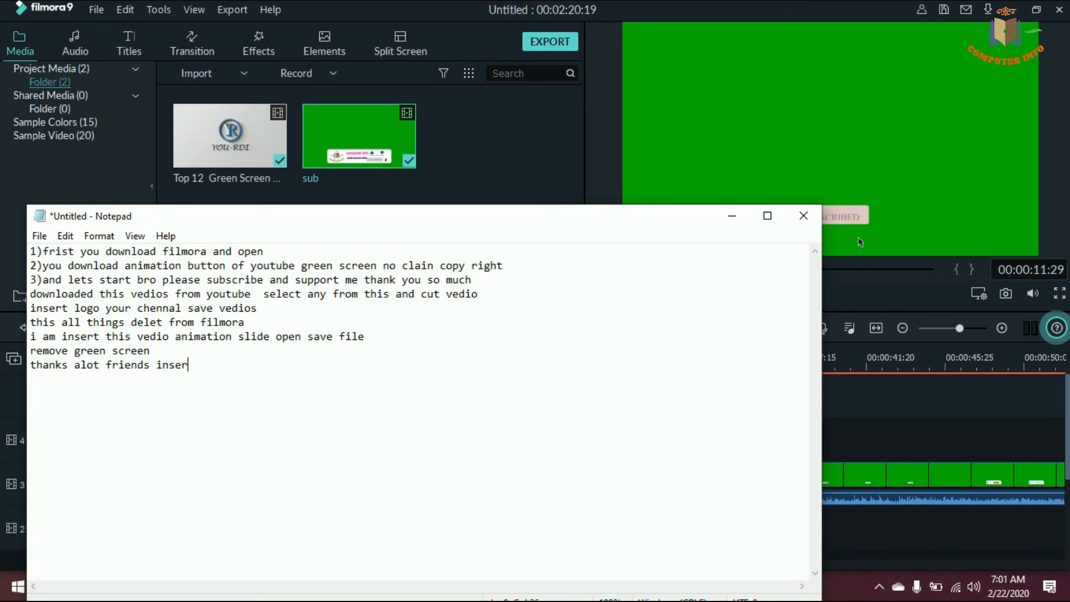
type("t th")
type("any")
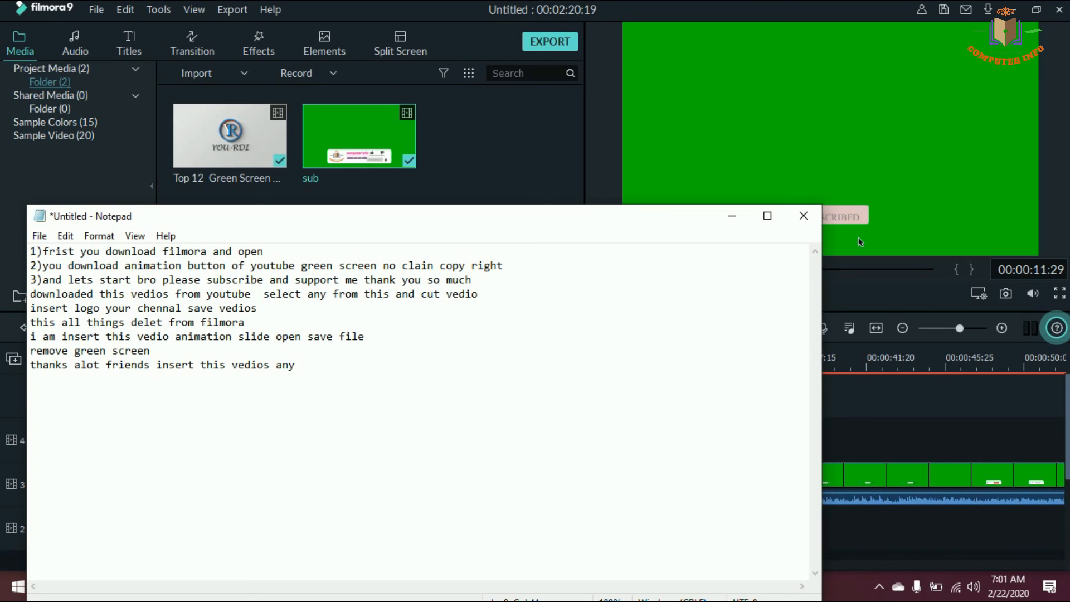
type("vedios")
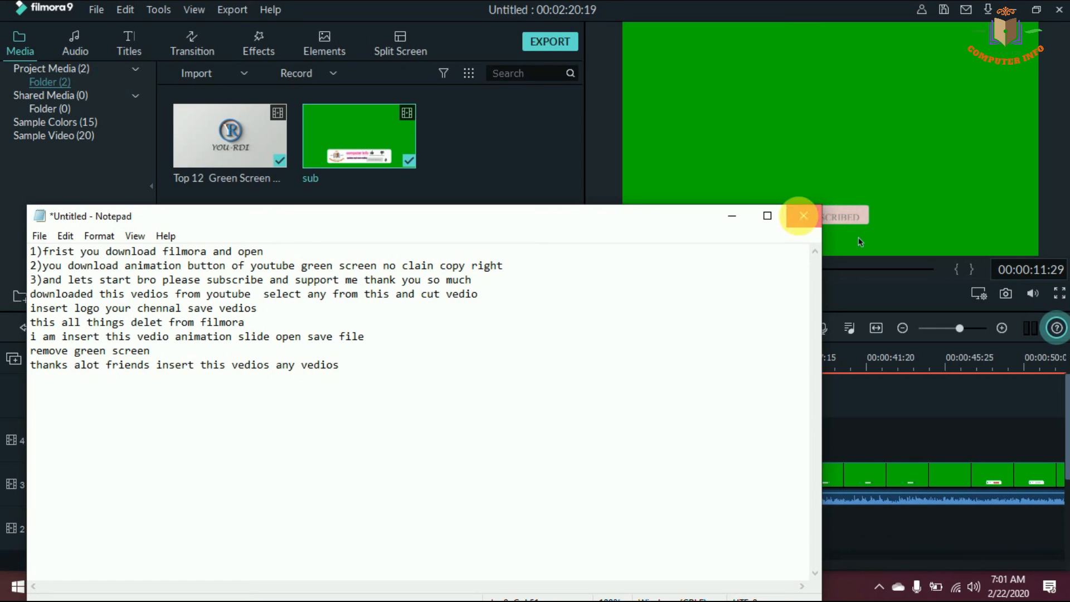
left_click(802, 220)
left_click(543, 293)
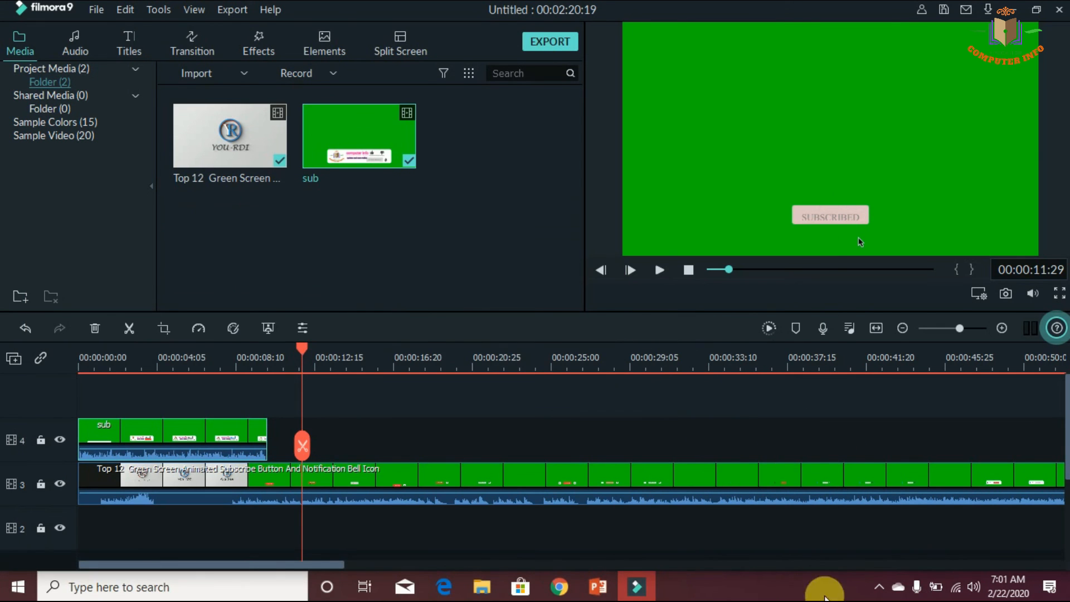
left_click(879, 586)
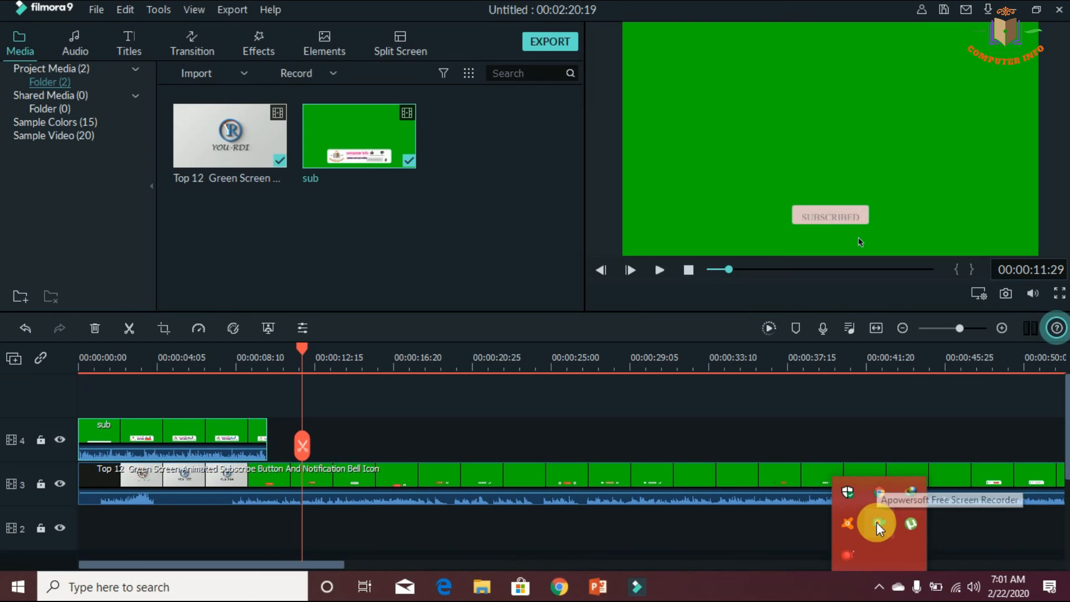
right_click(878, 523)
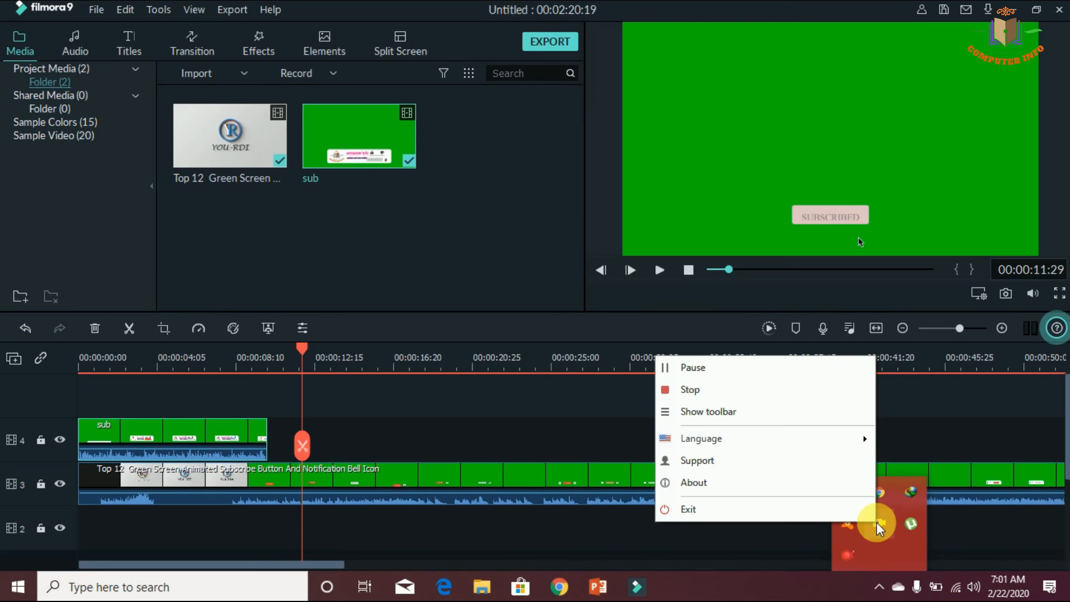
left_click(759, 390)
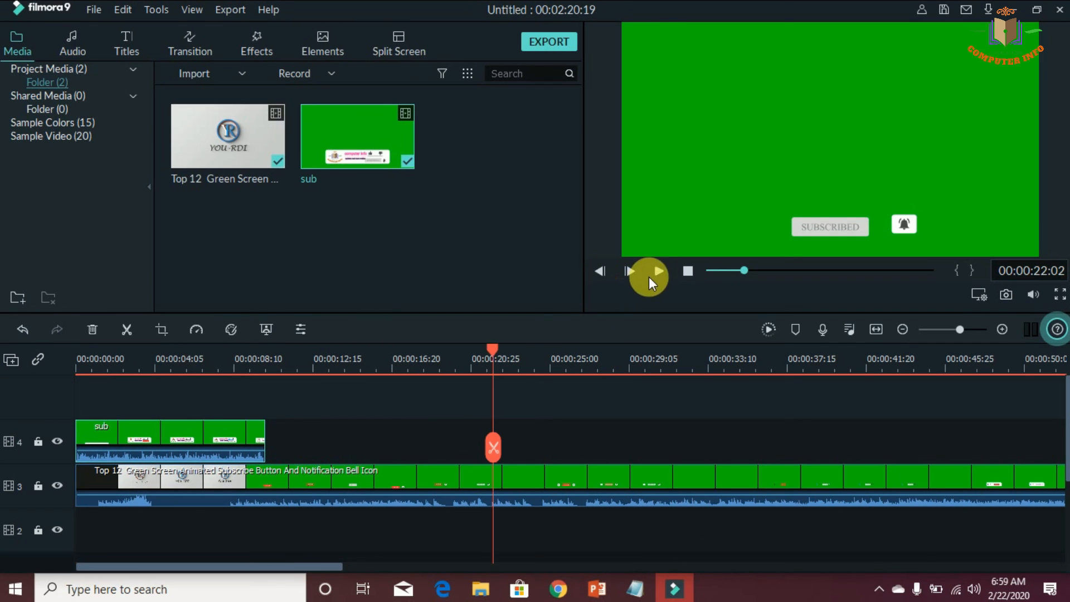
Return the playhead to 00:00:00:00, add "remove green screen" as a new last line in Notepad, and return to Filmora9
left_click_drag(494, 352, 28, 401)
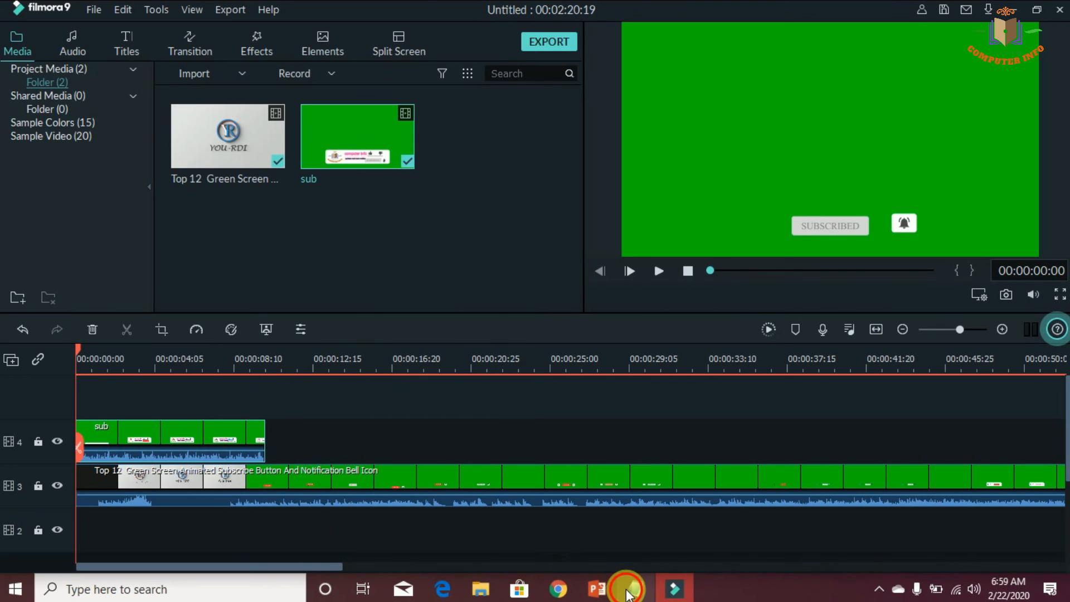
left_click(632, 586)
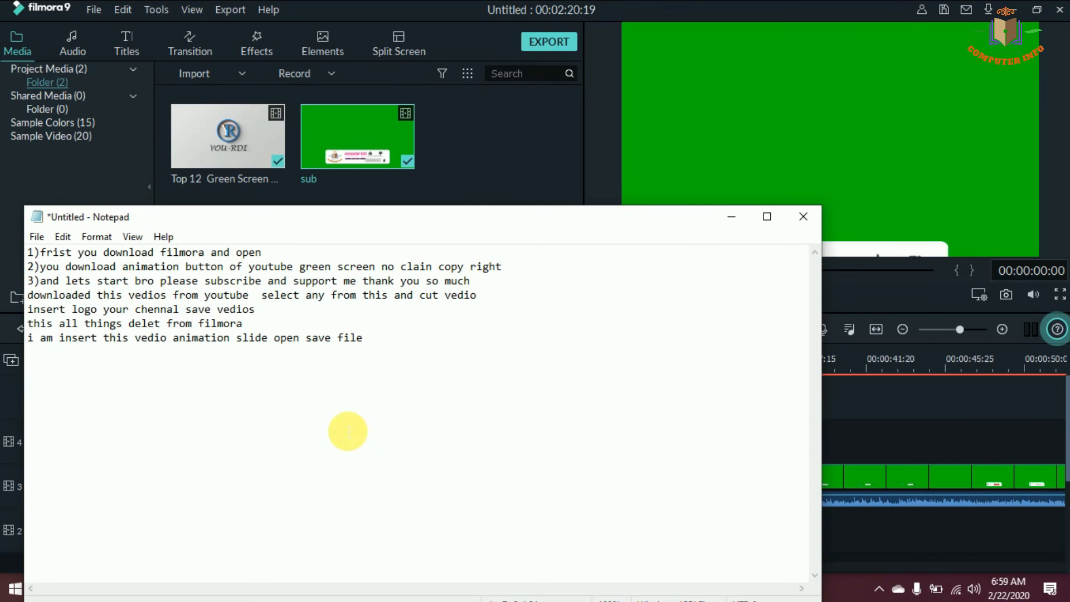
key("Return")
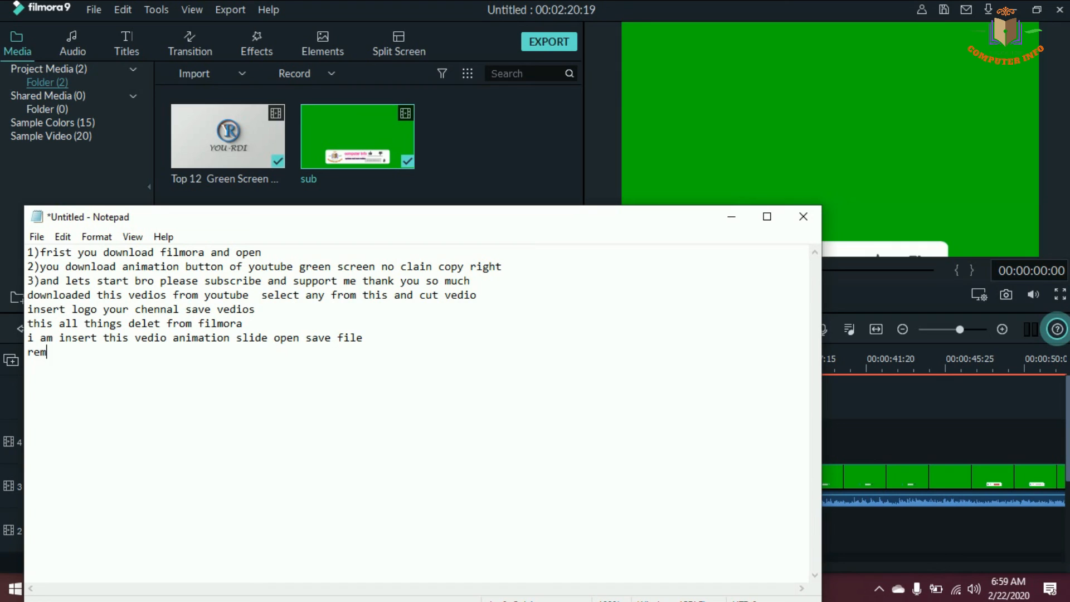
type("remove green screen")
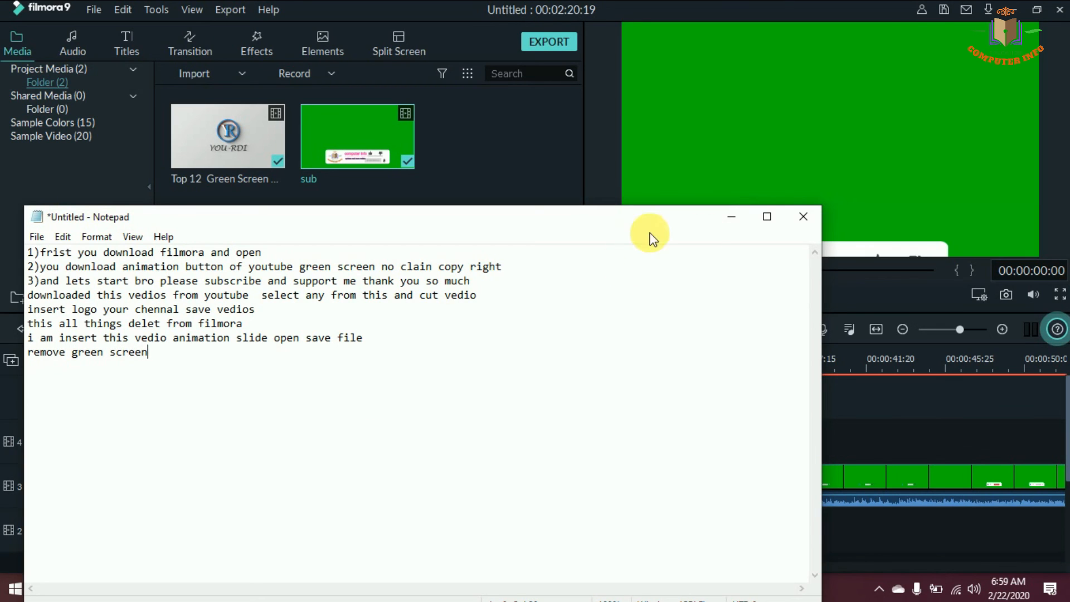
left_click(732, 216)
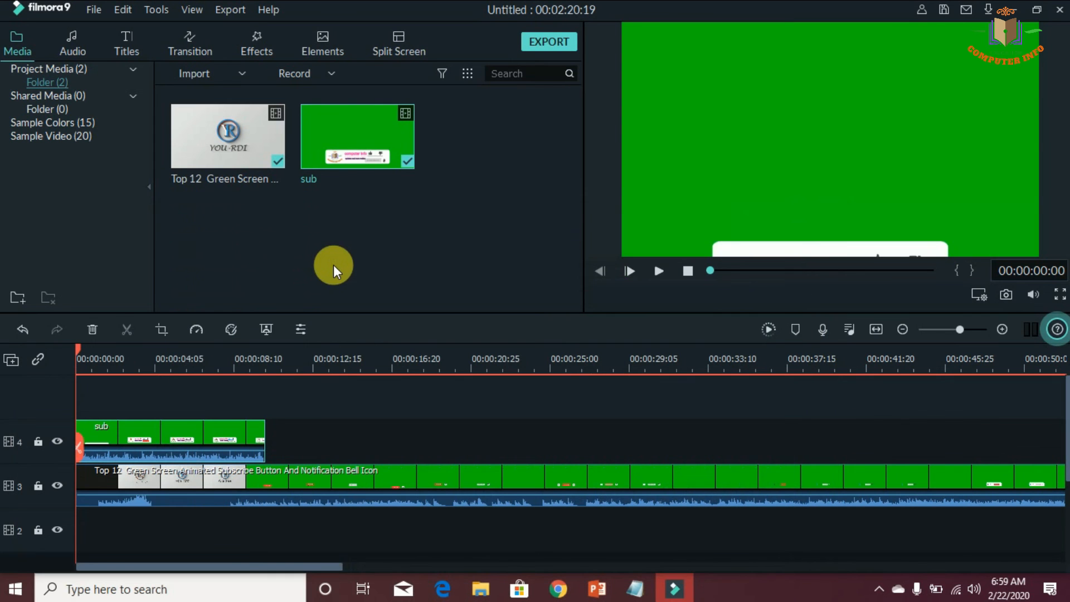
Enable Chroma Key on the sub clip with tolerance 99, offset -16 and edge thickness -1.08, and play back the composite
double_click(170, 437)
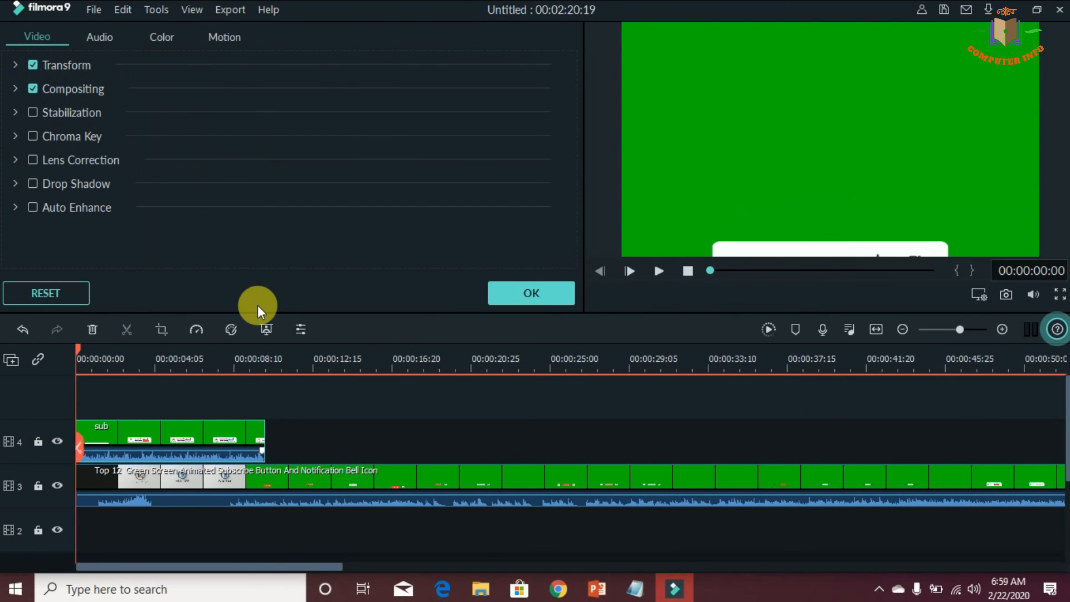
left_click(32, 136)
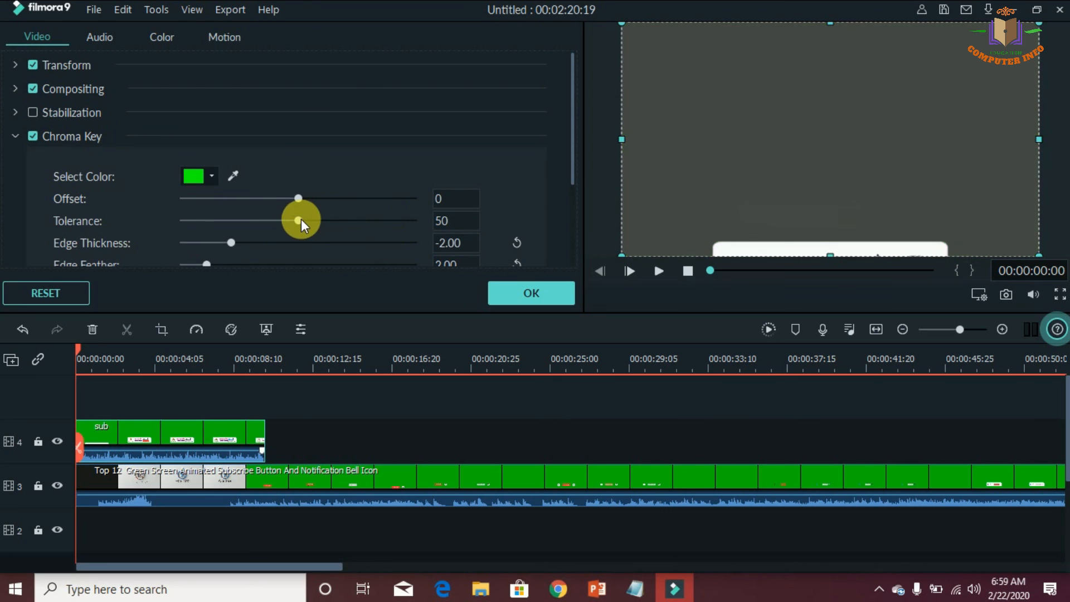
left_click_drag(299, 220, 415, 234)
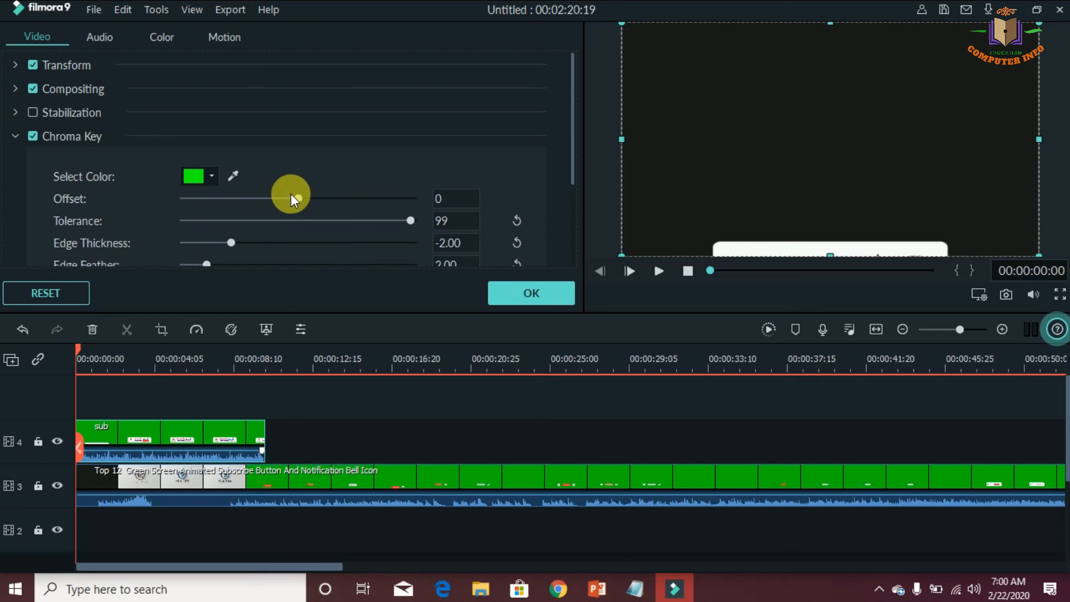
left_click_drag(293, 201, 280, 218)
left_click_drag(573, 162, 572, 205)
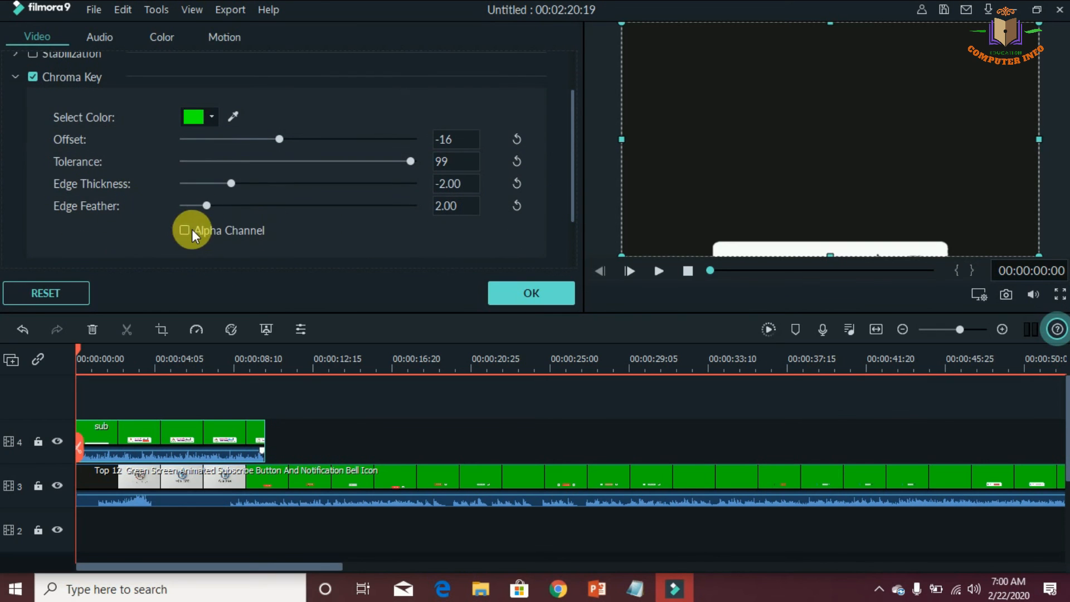
left_click_drag(229, 184, 235, 185)
left_click_drag(387, 192, 243, 177)
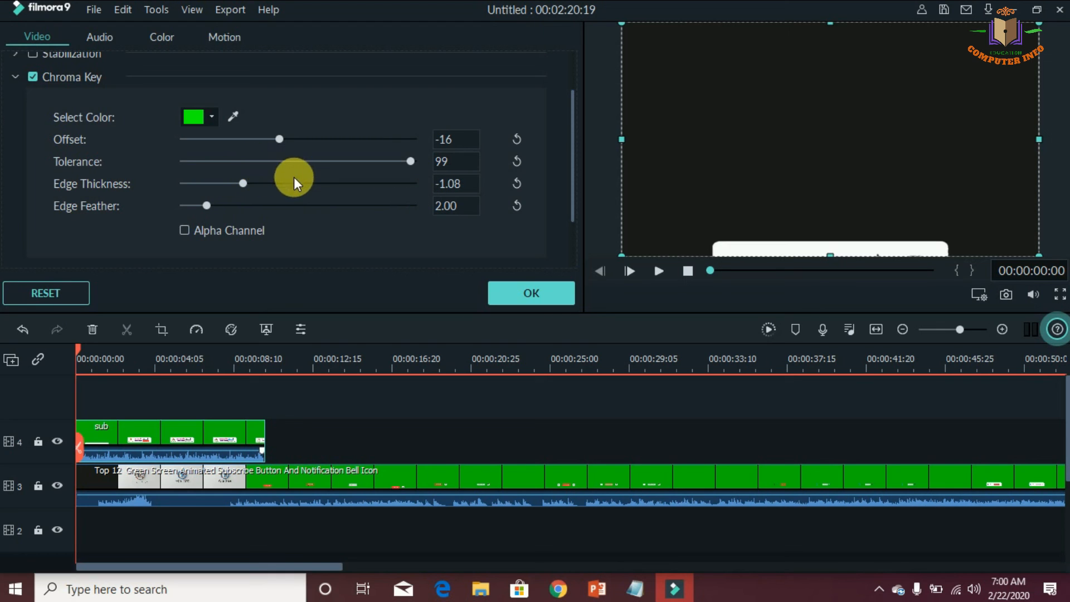
left_click(509, 294)
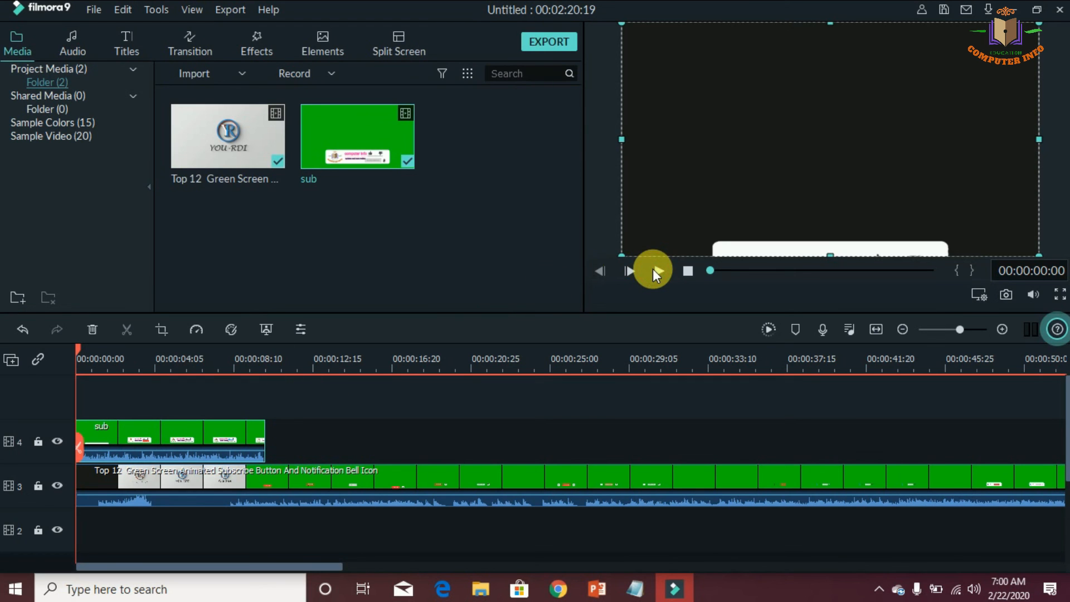
left_click(653, 271)
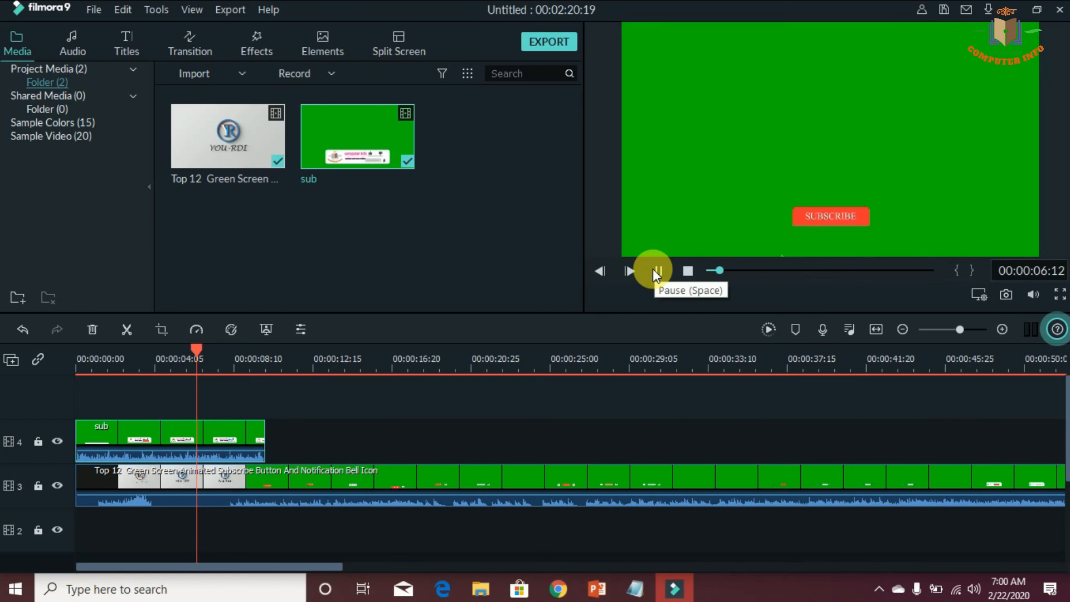
left_click(653, 269)
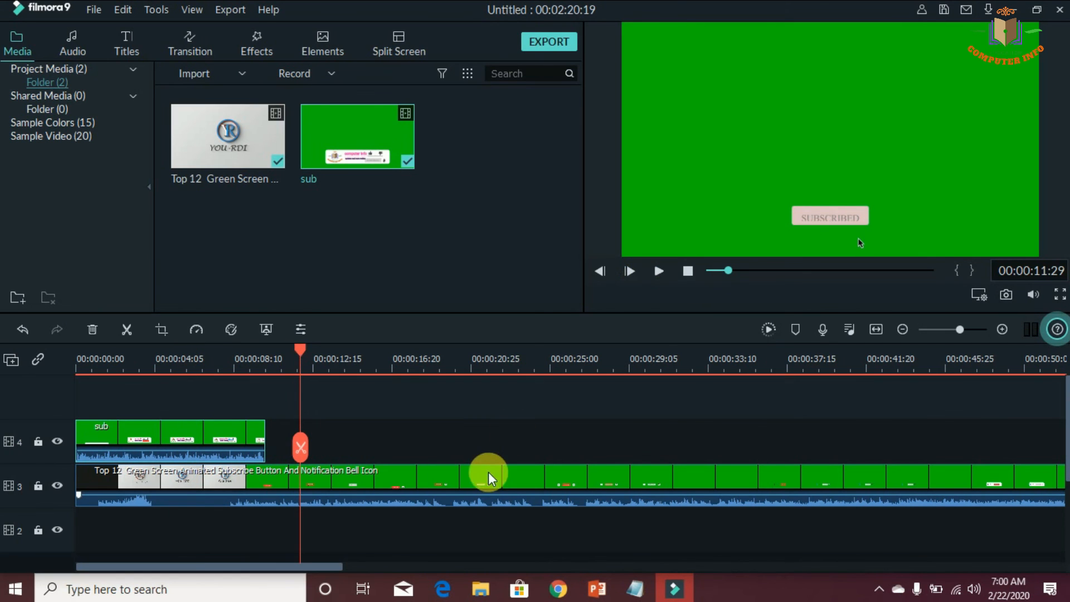
Switch to Notepad and add the line "thanks alot friends insert this vedios any vedios" below the existing notes
left_click(640, 589)
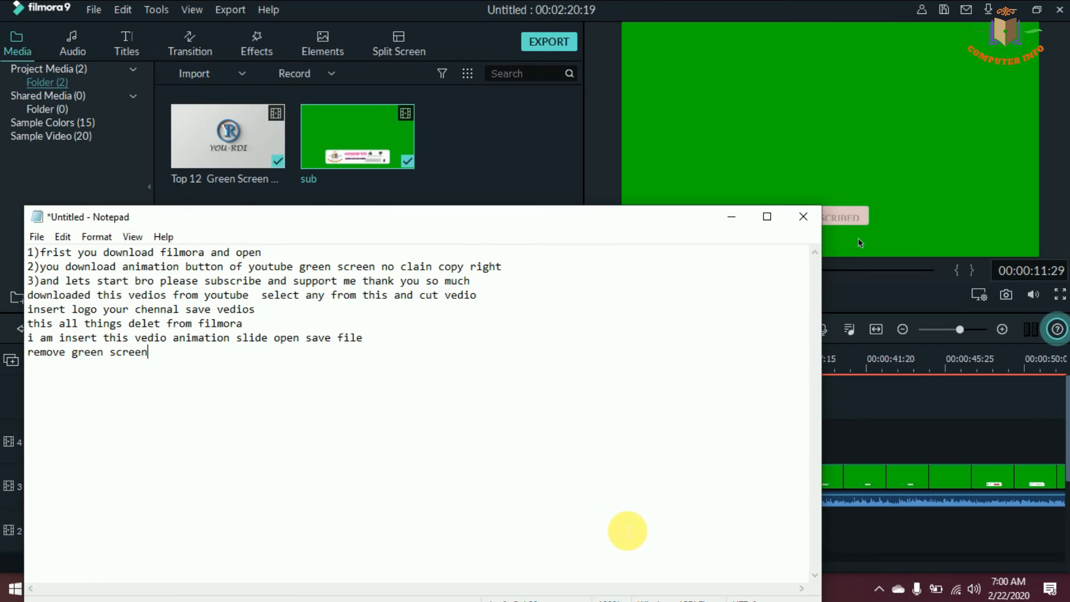
left_click(493, 419)
type("tha")
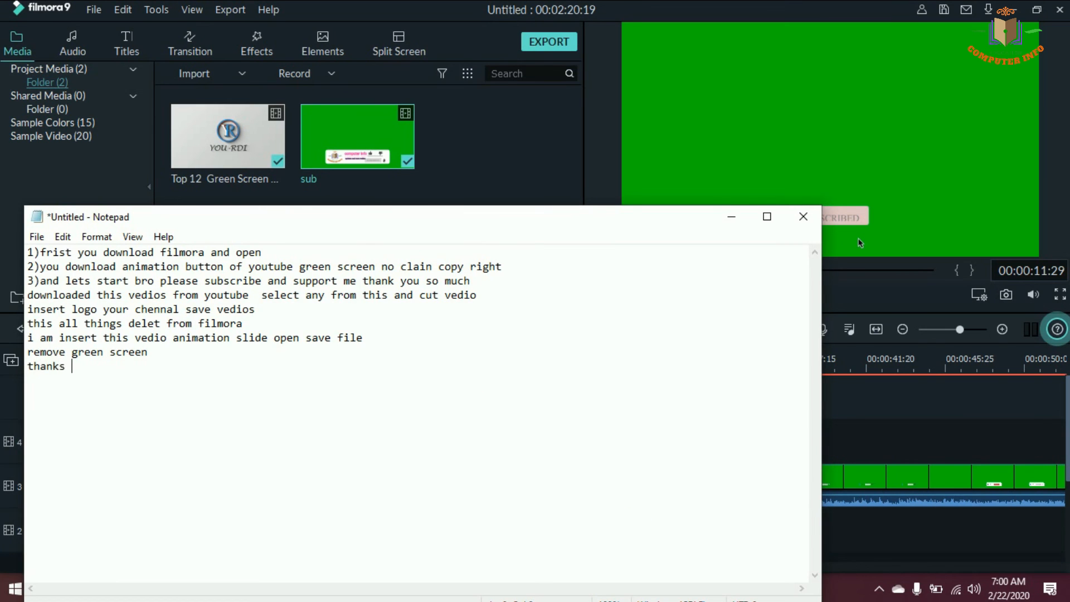
type("nks ")
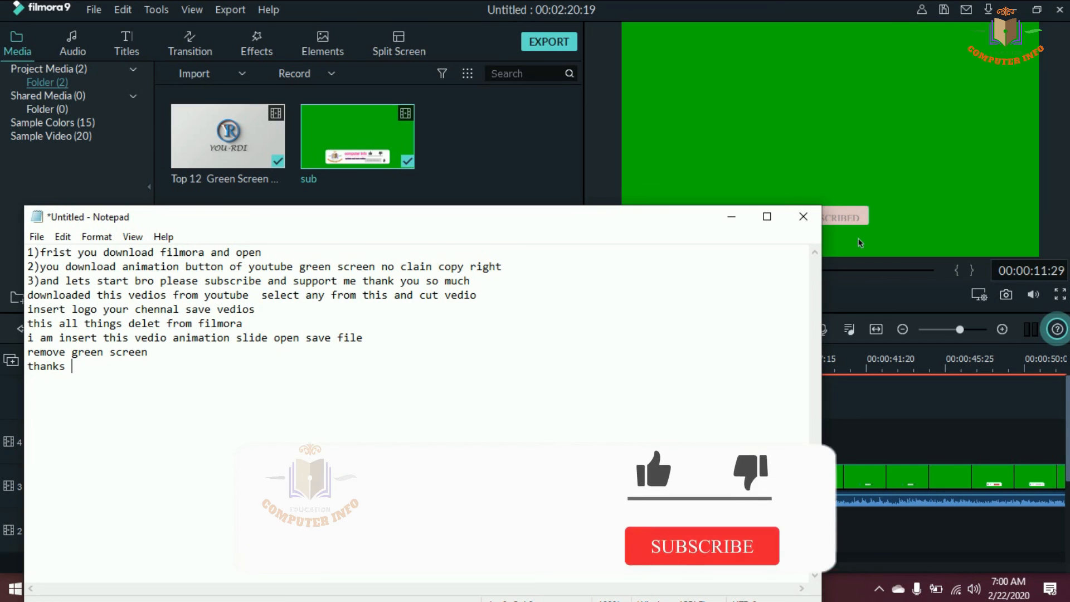
type("alot")
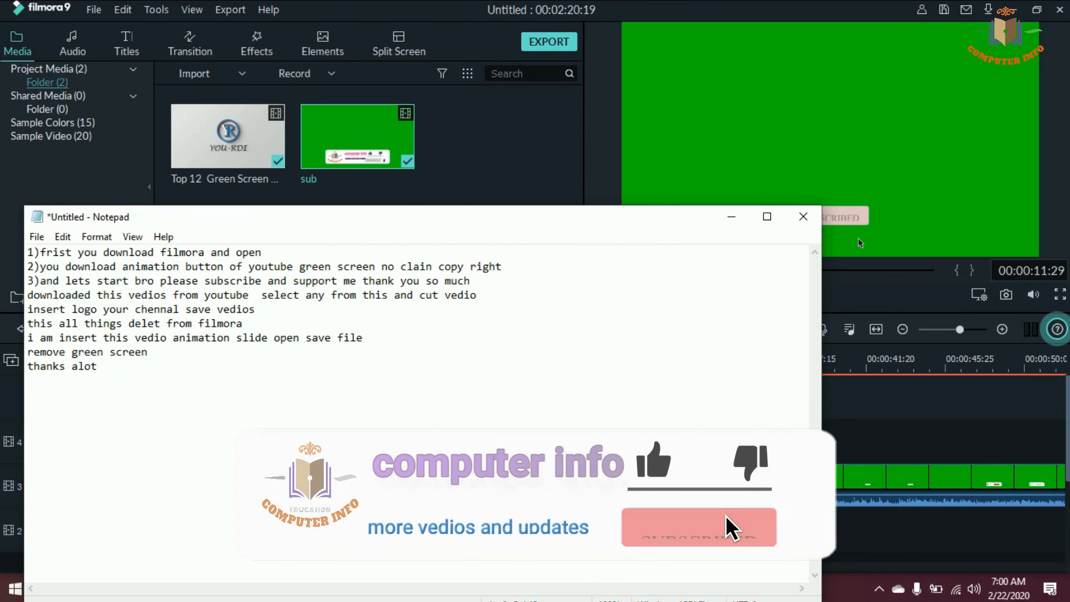
type(" frien")
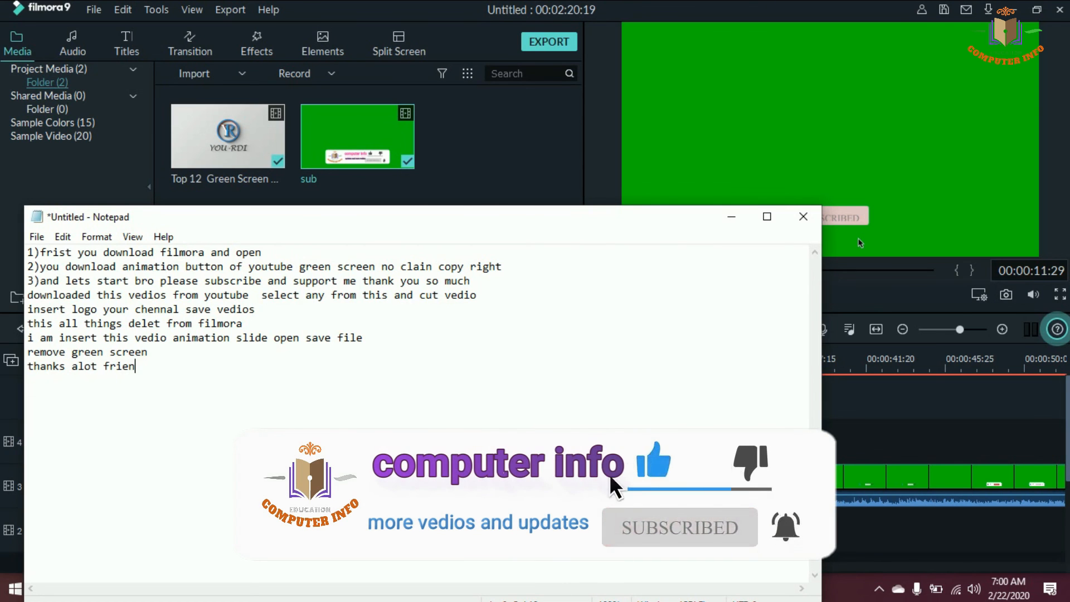
type("ds ")
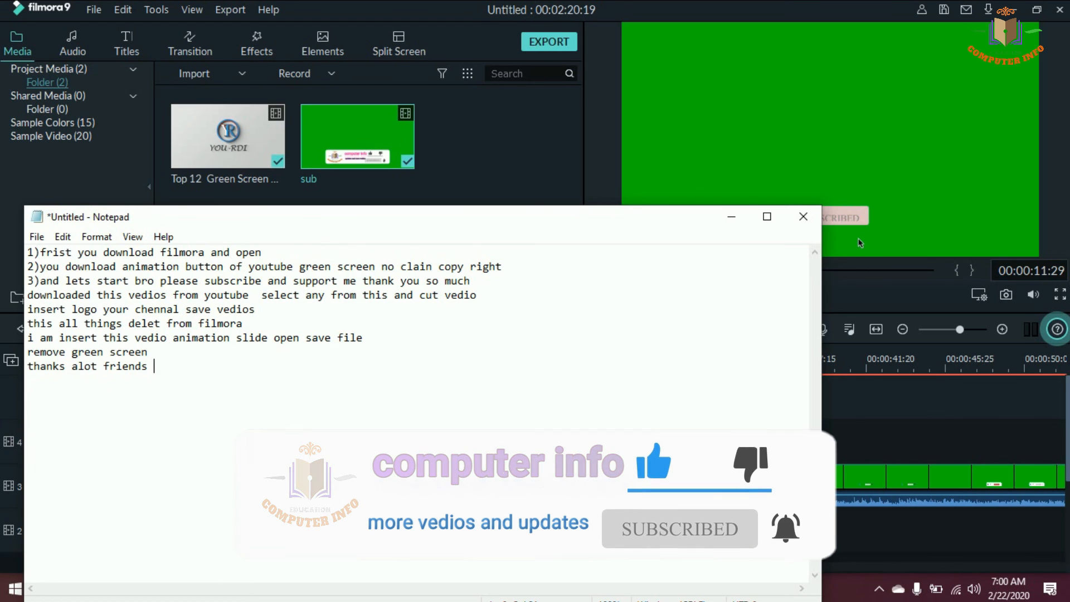
type("insert th")
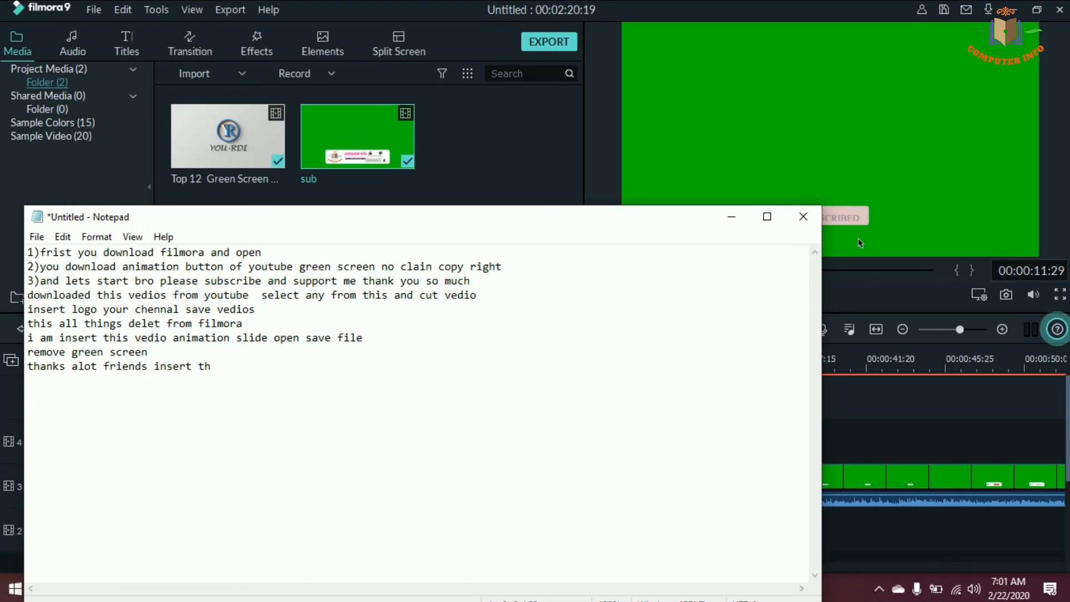
type("is vedios any vedio")
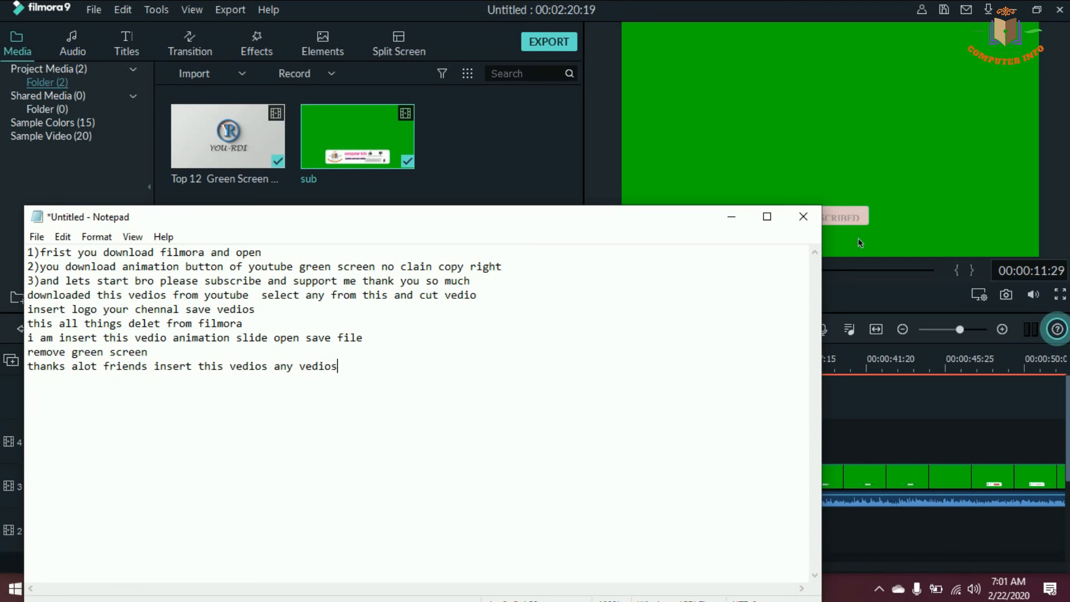
type("s")
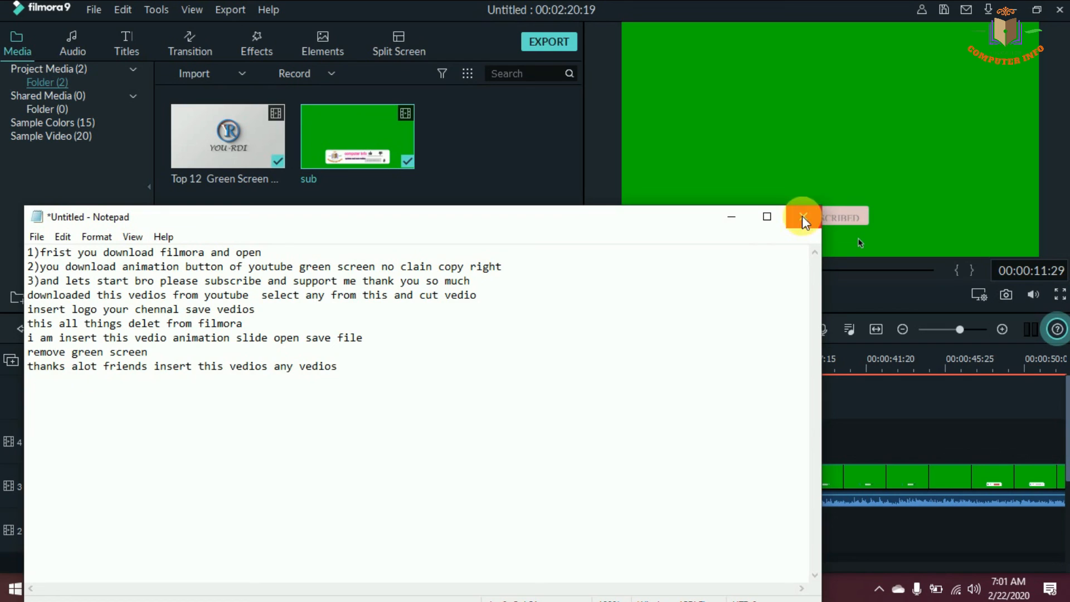